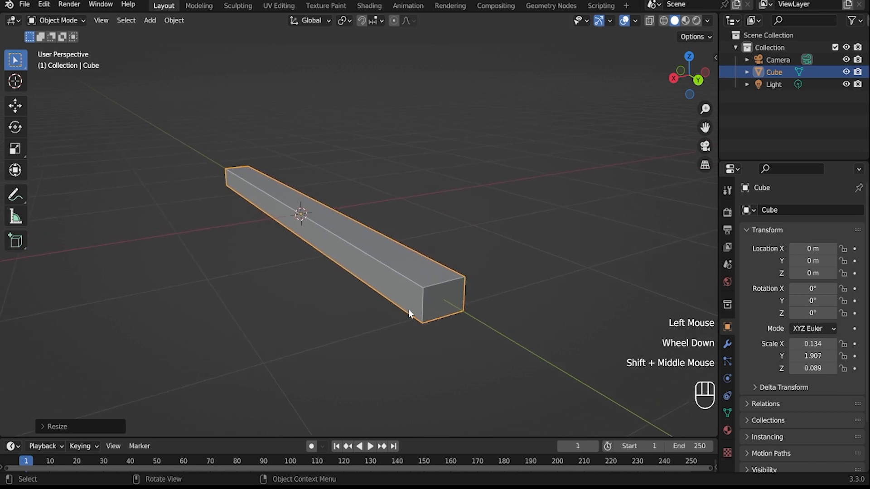
# Apply the scale of the bar and bevel its long edges by about 0.043 m with 3 segments
pyautogui.hotkey('ctrl', 'a')
pyautogui.click(397, 306)
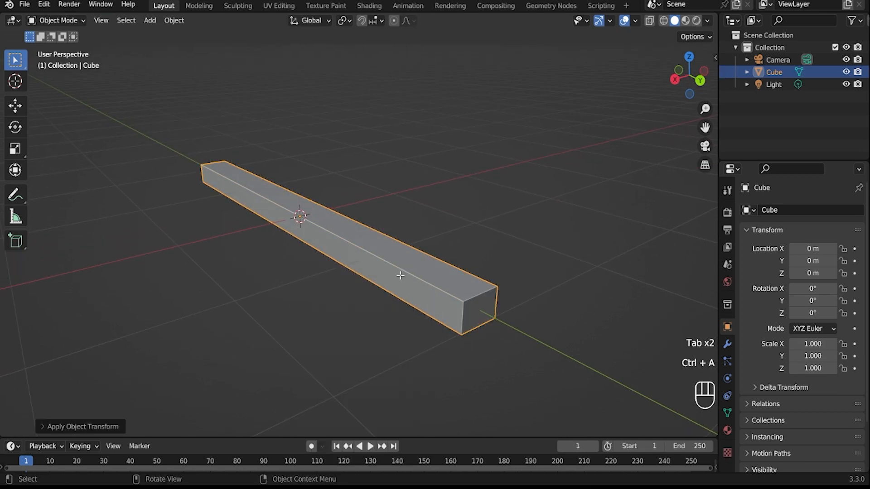
pyautogui.press('Tab')
pyautogui.hotkey('alt', 'z')
pyautogui.hotkey('alt', 'z')
pyautogui.hotkey('ctrl', 'b')
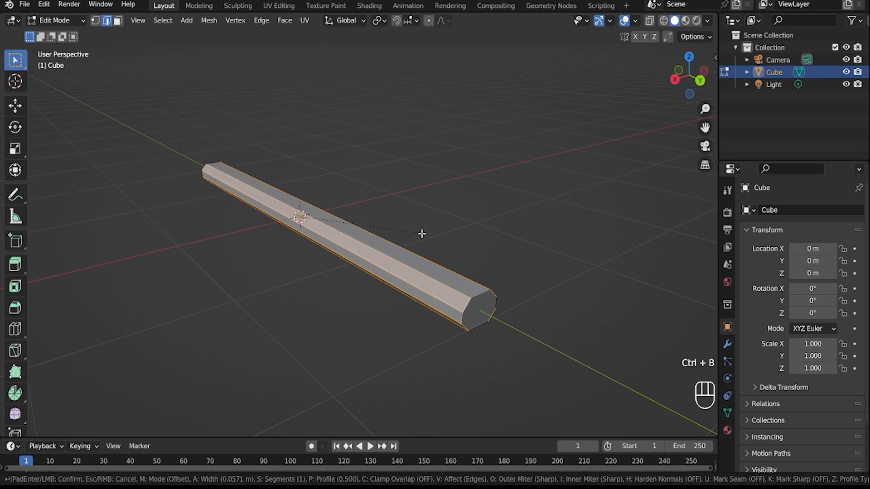
pyautogui.scroll(2, 422, 234)
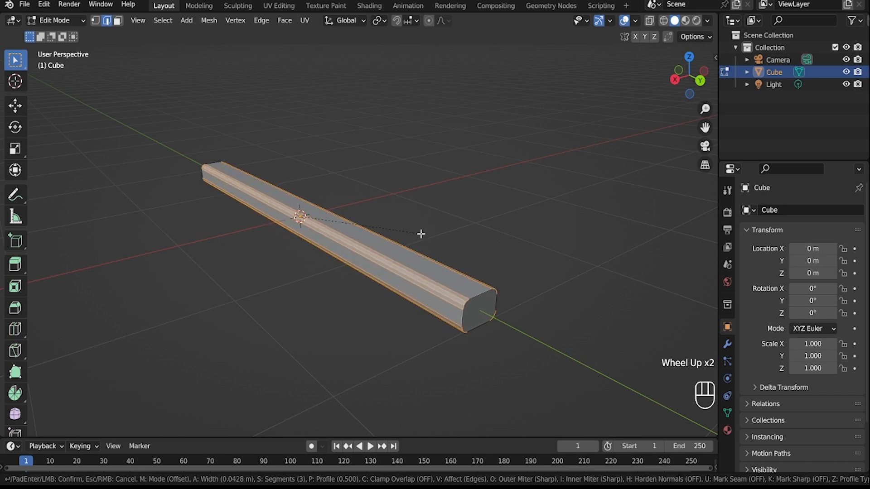
pyautogui.click(421, 234)
pyautogui.middleClick(419, 238)
pyautogui.middleClick(419, 239)
pyautogui.press('Tab')
# Add a Bezier curve at the centre of the bar
pyautogui.scroll(1, 385, 247)
pyautogui.moveTo(352, 256); pyautogui.dragTo(390, 249, button='middle')
pyautogui.hotkey('shift', 'a')
pyautogui.moveTo(337, 252)
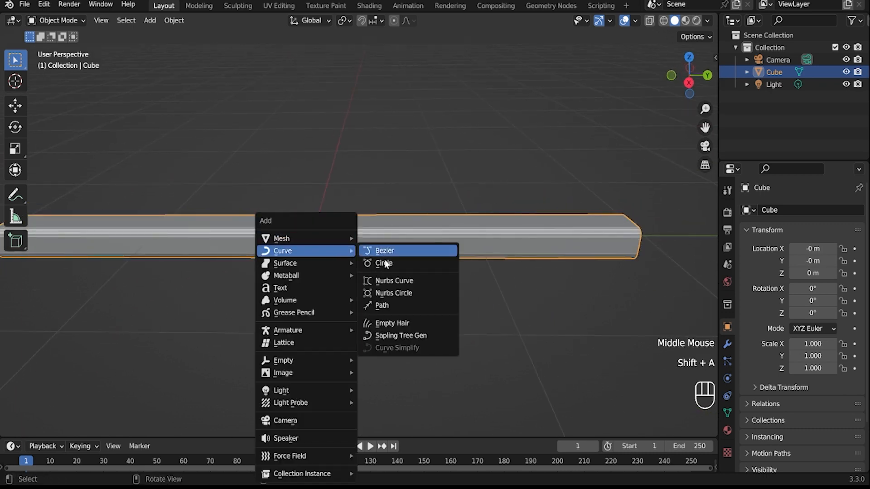
pyautogui.click(386, 252)
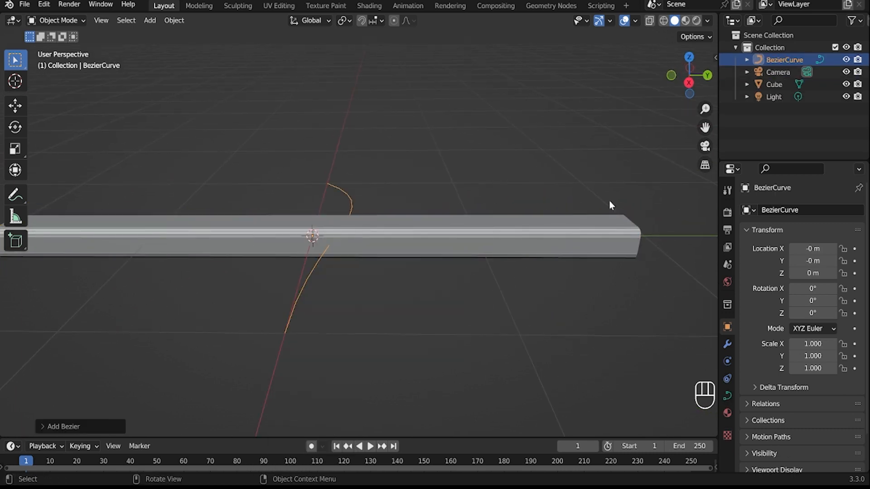
# Rotate the Bezier curve 180° around the Z axis
pyautogui.moveTo(483, 177); pyautogui.dragTo(326, 272, button='middle')
pyautogui.press('r')
pyautogui.press('z')
pyautogui.press('1')
pyautogui.press('8')
pyautogui.press('0')
pyautogui.press('Return')
# Move the curve along X to about 0.966 m so that one end sits at the bar's centre
pyautogui.press('g')
pyautogui.press('x')
pyautogui.click(185, 305)
pyautogui.hotkey('alt', 'z')
pyautogui.moveTo(187, 305); pyautogui.dragTo(223, 247, button='middle')
pyautogui.press('g')
pyautogui.press('x')
pyautogui.click(233, 244)
# Rotate the curve by -90° around the X axis so it stands vertically
pyautogui.moveTo(410, 247); pyautogui.dragTo(282, 268, button='middle')
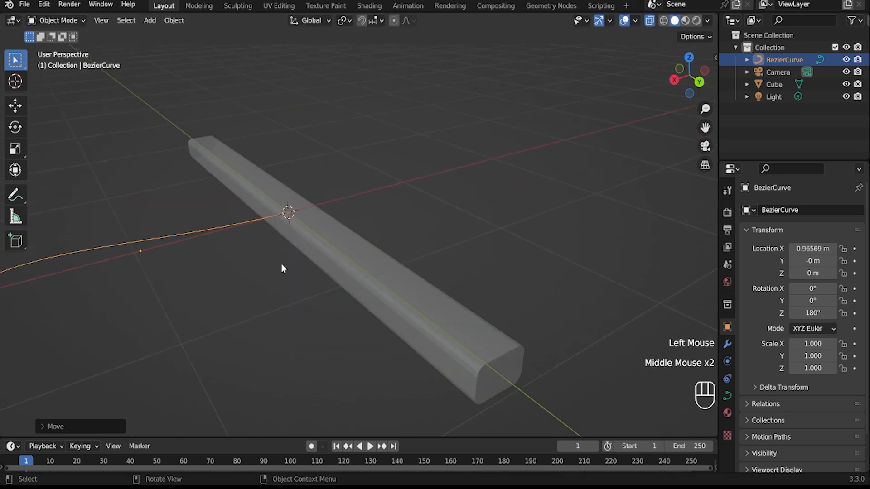
pyautogui.press('Tab')
pyautogui.scroll(-3, 235, 288)
pyautogui.press('Tab')
pyautogui.write('rx90')
pyautogui.press('BackSpace')
pyautogui.press('BackSpace')
pyautogui.write('-90')
pyautogui.press('Return')
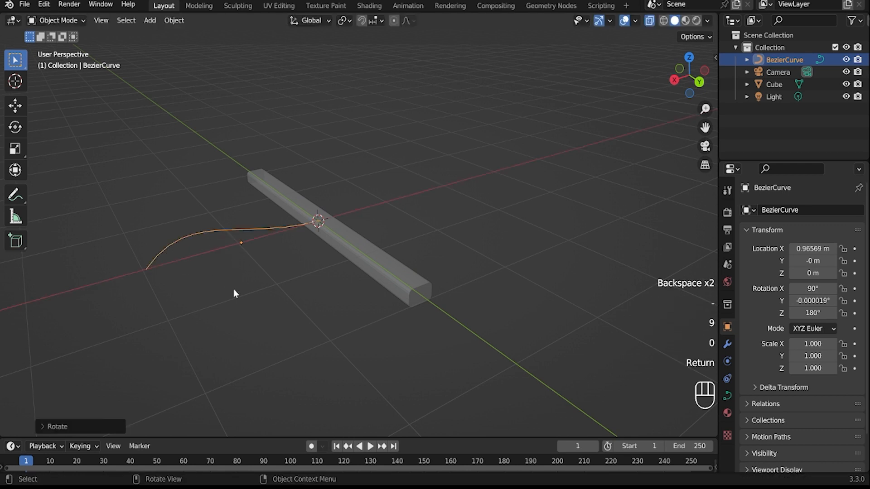
# In back view, move the curve's outer end point down and inward, and position its upper handle to form a bent leg
pyautogui.moveTo(233, 289); pyautogui.dragTo(238, 240, button='middle')
pyautogui.click(697, 75)
pyautogui.press('Tab')
pyautogui.moveTo(138, 173); pyautogui.dragTo(179, 254)
pyautogui.press('g')
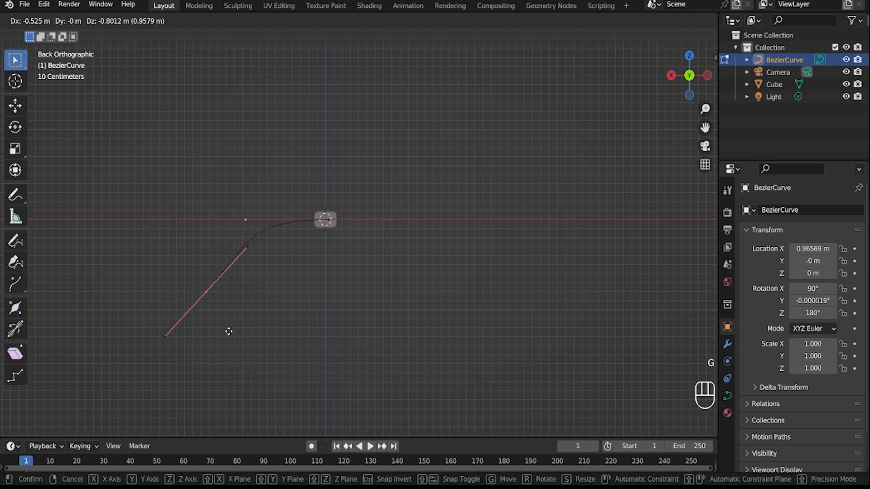
pyautogui.click(262, 342)
pyautogui.click(285, 258)
pyautogui.press('g')
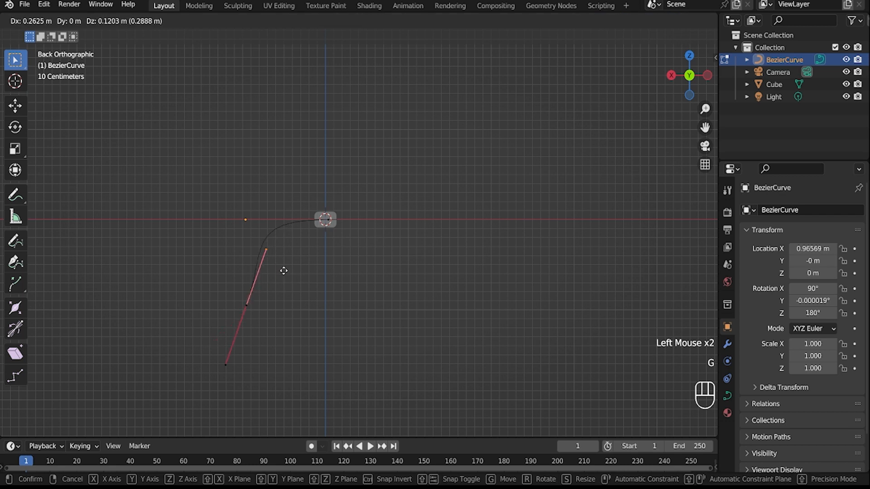
pyautogui.click(277, 266)
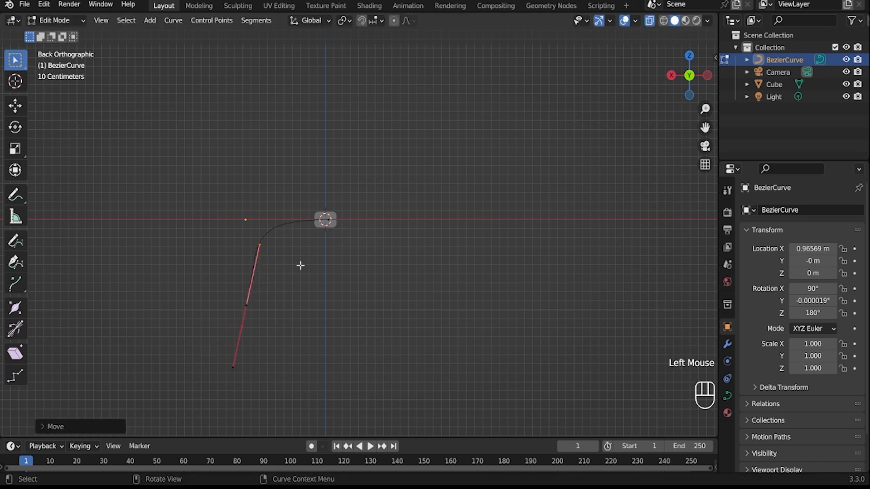
# Give the curve a round bevel with a depth of 0.05 m
pyautogui.click(727, 395)
pyautogui.scroll(-2, 806, 423)
pyautogui.click(770, 363)
pyautogui.scroll(-4, 828, 377)
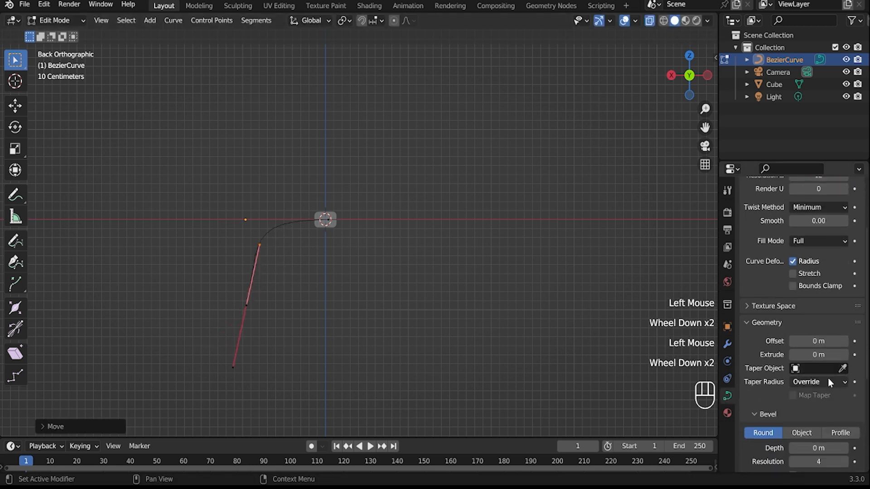
pyautogui.click(845, 408)
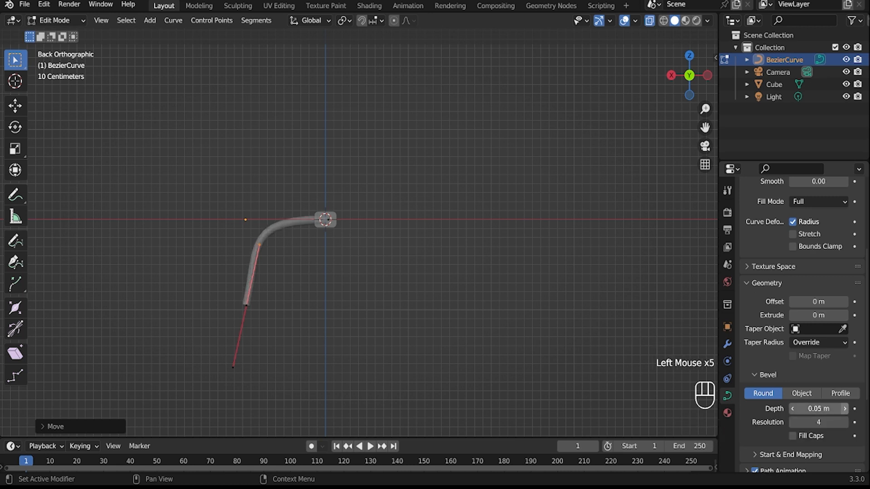
# In solid back view, adjust the leg's upper handle and shift its lower end point inward to straighten the tube
pyautogui.hotkey('alt', 'z')
pyautogui.moveTo(380, 308); pyautogui.dragTo(709, 71, button='middle')
pyautogui.scroll(2, 287, 247)
pyautogui.click(692, 76)
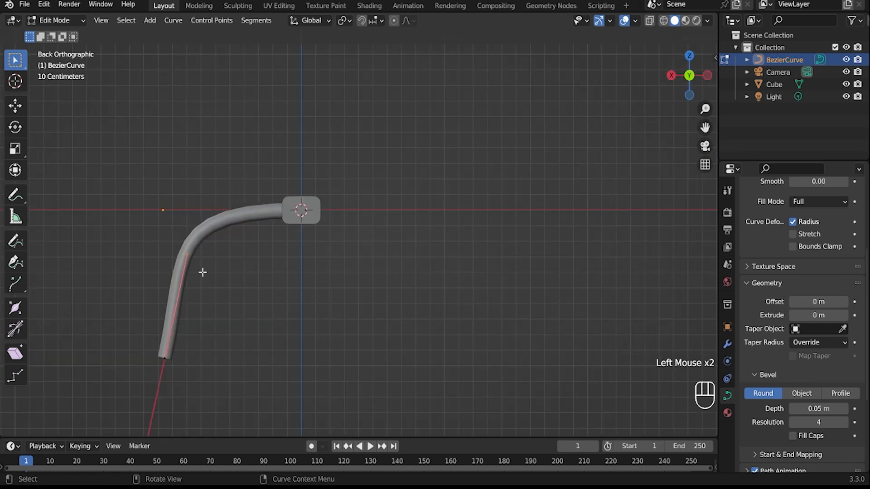
pyautogui.press('g')
pyautogui.click(263, 297)
pyautogui.click(161, 374)
pyautogui.press('g')
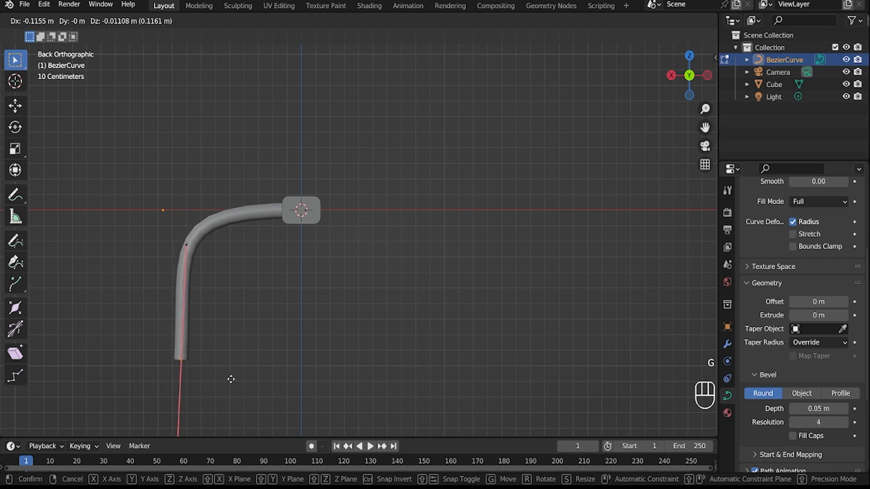
pyautogui.click(230, 379)
# Refine the leg's upper handle and move the whole lower end point slightly inward
pyautogui.click(200, 251)
pyautogui.press('g')
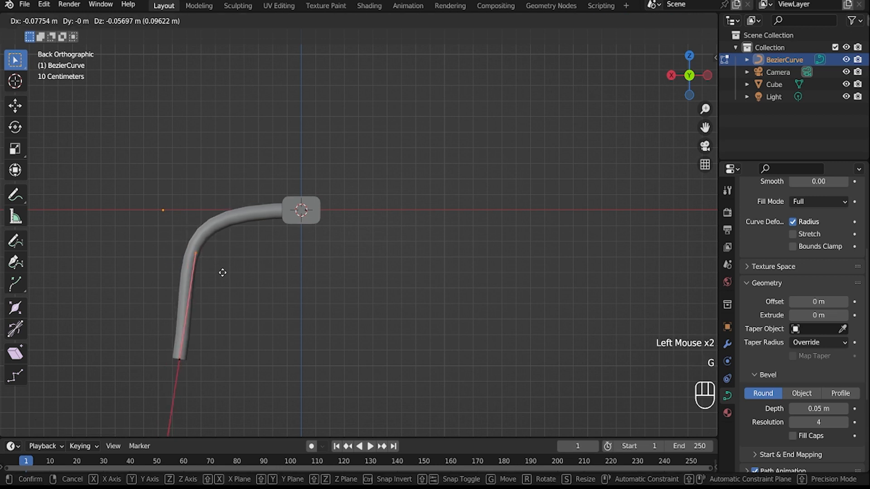
pyautogui.click(223, 272)
pyautogui.scroll(-2, 185, 332)
pyautogui.moveTo(165, 258); pyautogui.dragTo(267, 378)
pyautogui.moveTo(186, 233); pyautogui.dragTo(270, 374)
pyautogui.press('g')
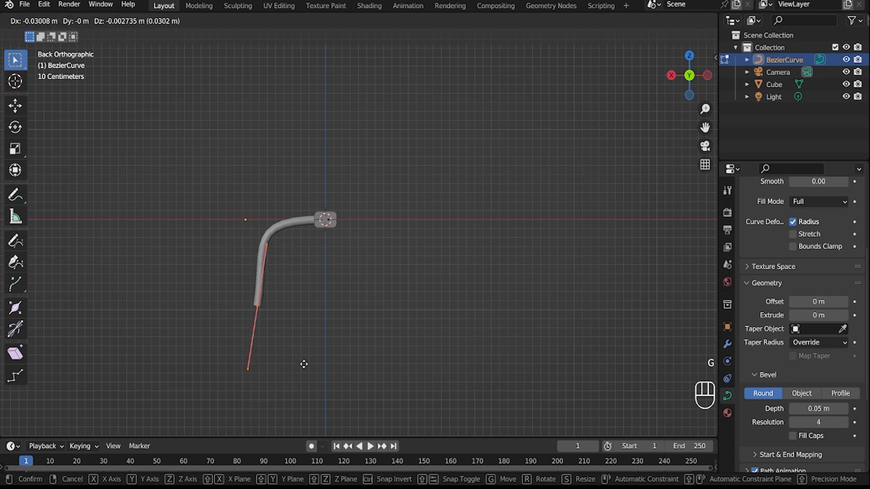
pyautogui.click(303, 365)
# Fine-tune the lower handle of the leg's end point and finish editing the curve
pyautogui.click(320, 335)
pyautogui.moveTo(264, 390); pyautogui.dragTo(274, 390)
pyautogui.press('g')
pyautogui.click(295, 392)
pyautogui.click(320, 245)
pyautogui.press('Tab')
pyautogui.moveTo(344, 252); pyautogui.dragTo(385, 273, button='middle')
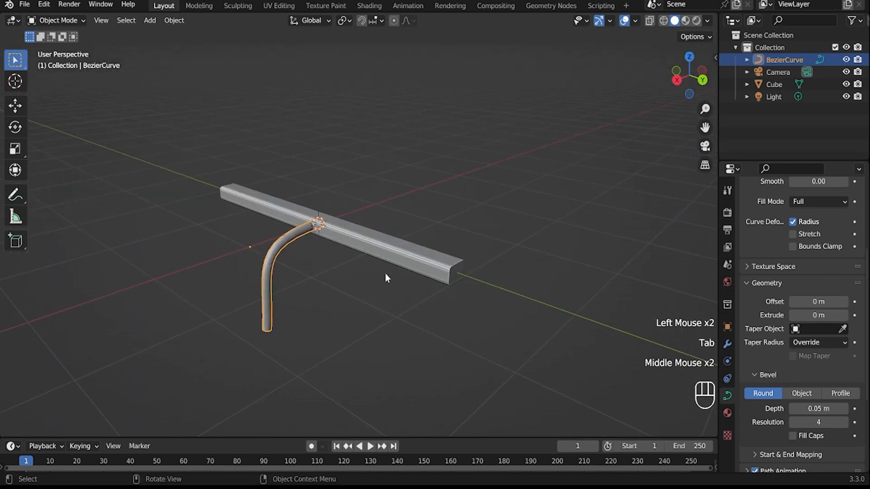
# Add a Mirror modifier on the X axis to the curve, using the Cube bar as mirror object
pyautogui.click(727, 344)
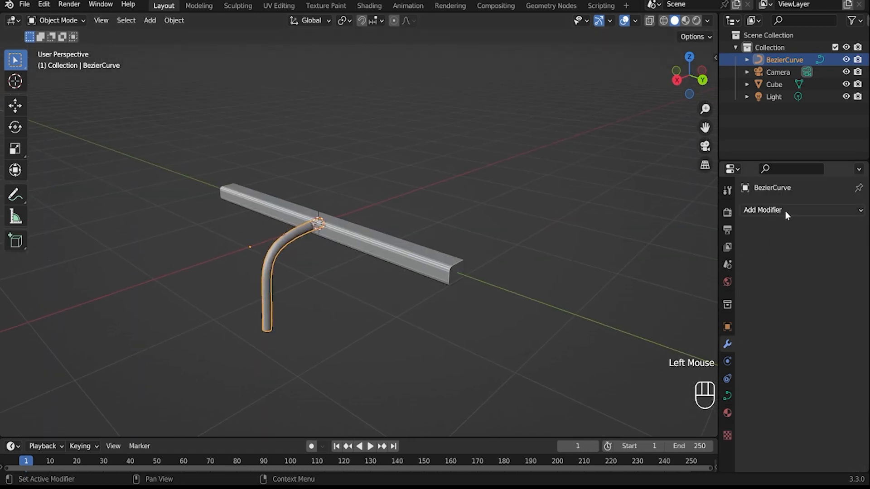
pyautogui.click(785, 210)
pyautogui.click(665, 326)
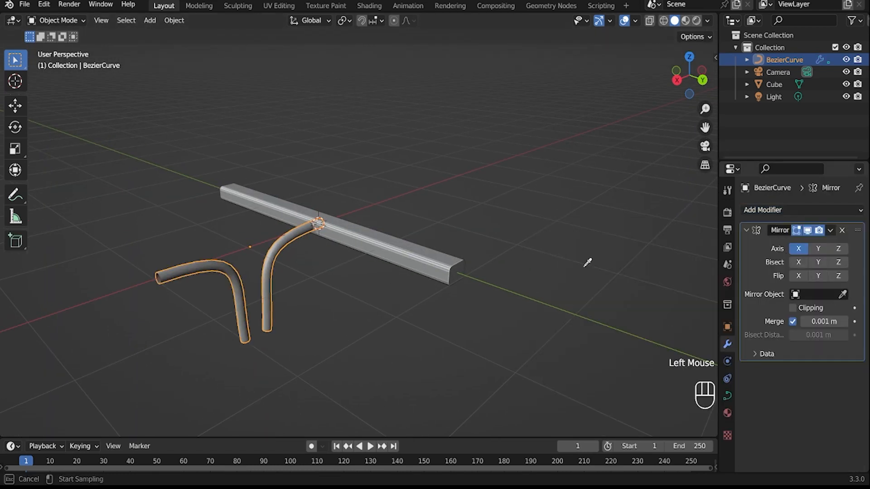
pyautogui.click(458, 260)
pyautogui.moveTo(457, 260); pyautogui.dragTo(430, 290, button='middle')
pyautogui.keyDown('shift'); pyautogui.moveTo(430, 290); pyautogui.dragTo(456, 304, button='middle'); pyautogui.keyUp('shift')
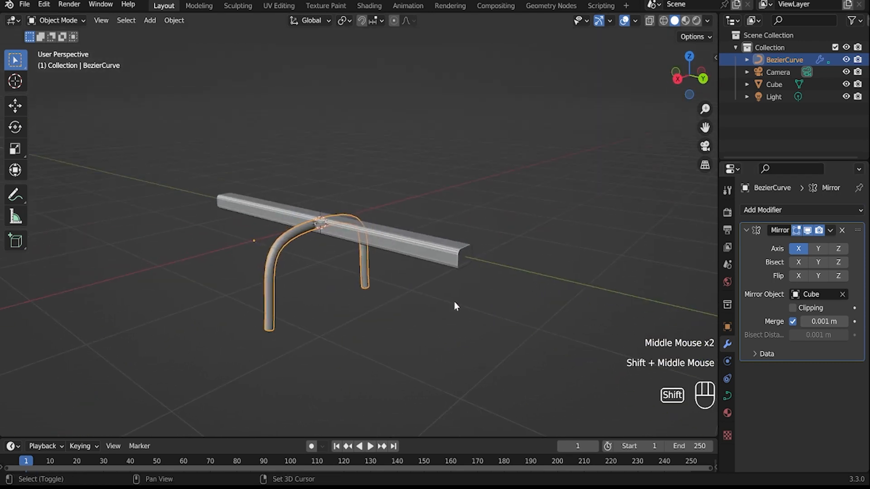
# Add a cylinder at the bar's centre and flatten it along Z into a thin disc
pyautogui.hotkey('shift', 'a')
pyautogui.hotkey('shift', 'a')
pyautogui.moveTo(335, 223)
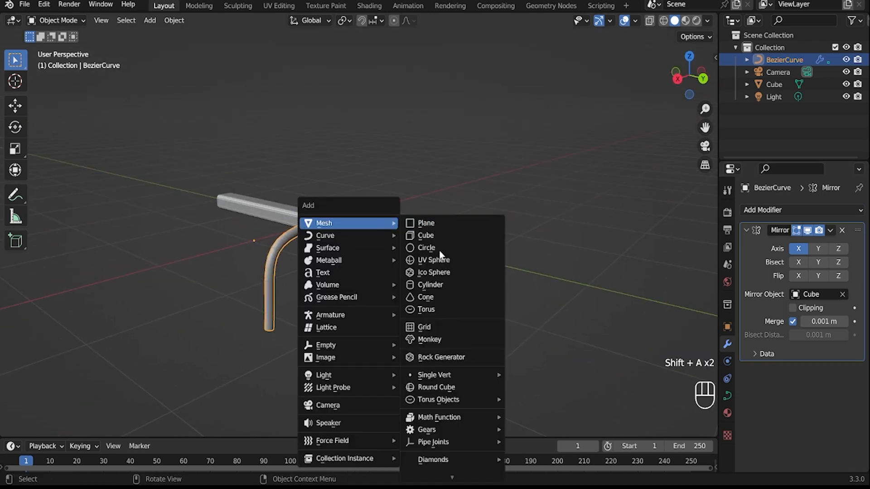
pyautogui.click(431, 285)
pyautogui.press('s')
pyautogui.press('z')
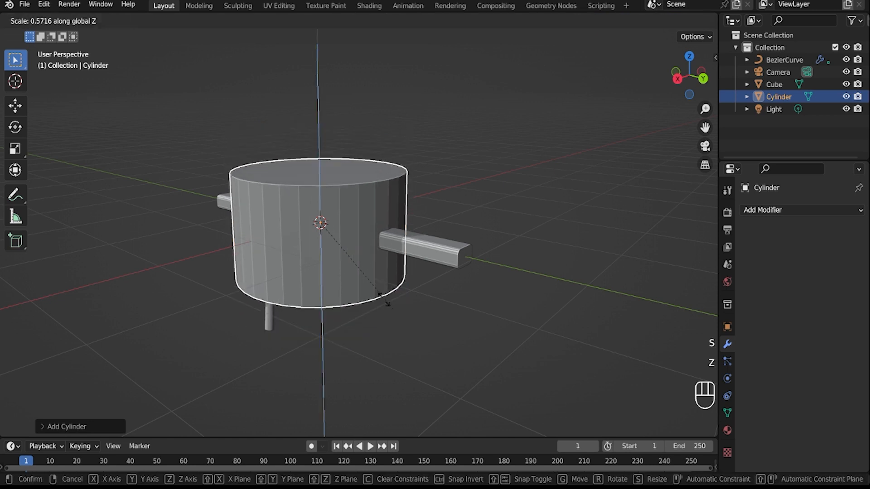
pyautogui.click(340, 230)
# Move the disc down along Z to serve as a base well below the two legs
pyautogui.press('g')
pyautogui.press('z')
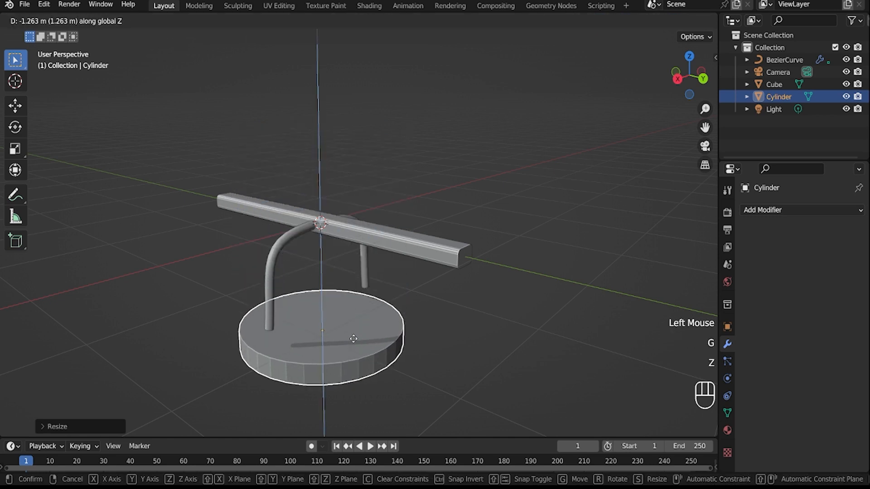
pyautogui.click(368, 394)
pyautogui.click(702, 78)
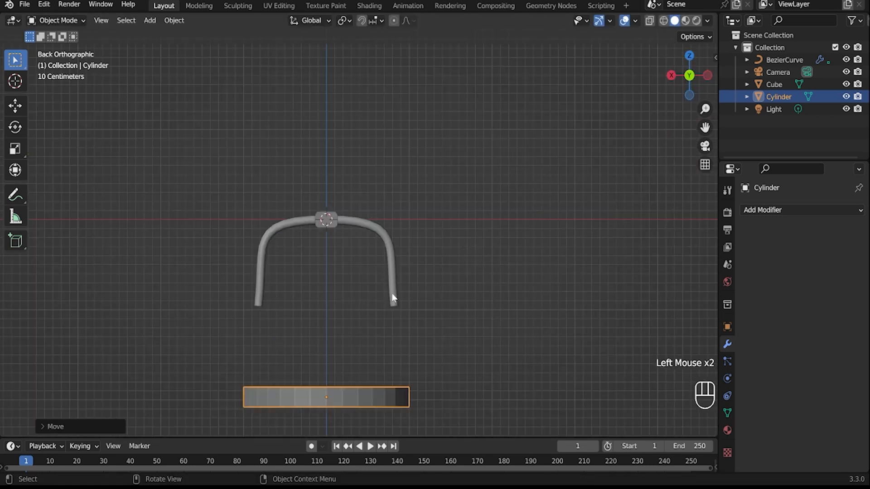
pyautogui.keyDown('shift'); pyautogui.moveTo(382, 330); pyautogui.dragTo(390, 247, button='middle'); pyautogui.keyUp('shift')
pyautogui.press('g')
pyautogui.press('z')
pyautogui.click(273, 211)
# Lower the curve's bottom end point about 1.15 m along Z so the legs reach the disc base
pyautogui.click(271, 211)
pyautogui.press('Tab')
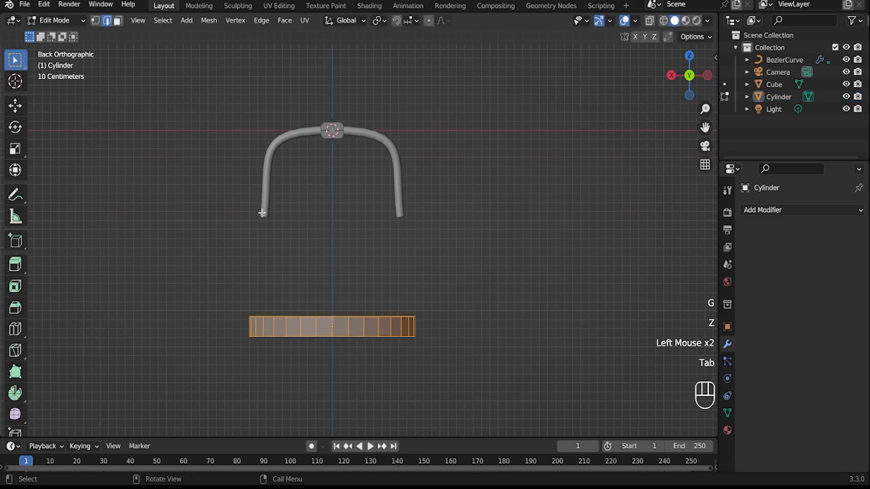
pyautogui.press('Tab')
pyautogui.click(265, 212)
pyautogui.press('Tab')
pyautogui.click(264, 217)
pyautogui.press('g')
pyautogui.press('z')
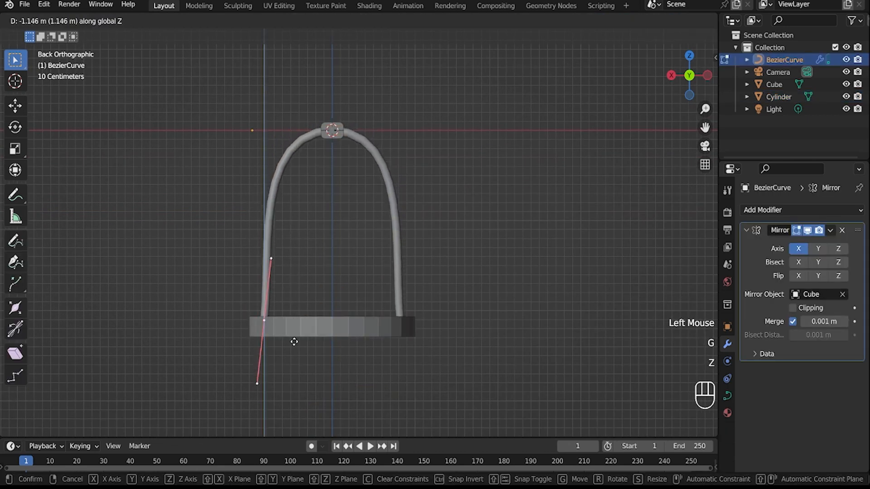
pyautogui.click(294, 341)
# Raise the upper handle of the leg's end point to tighten the bend near the bar, then finish editing the curve
pyautogui.click(271, 260)
pyautogui.press('g')
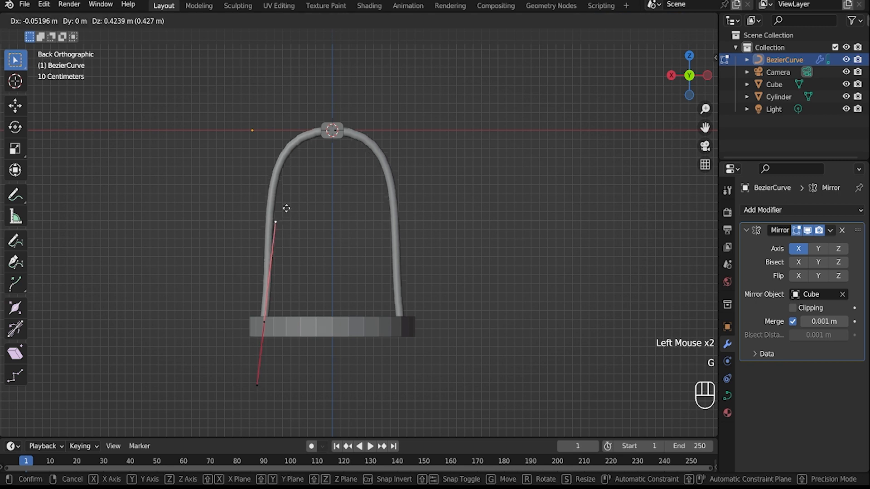
pyautogui.click(283, 162)
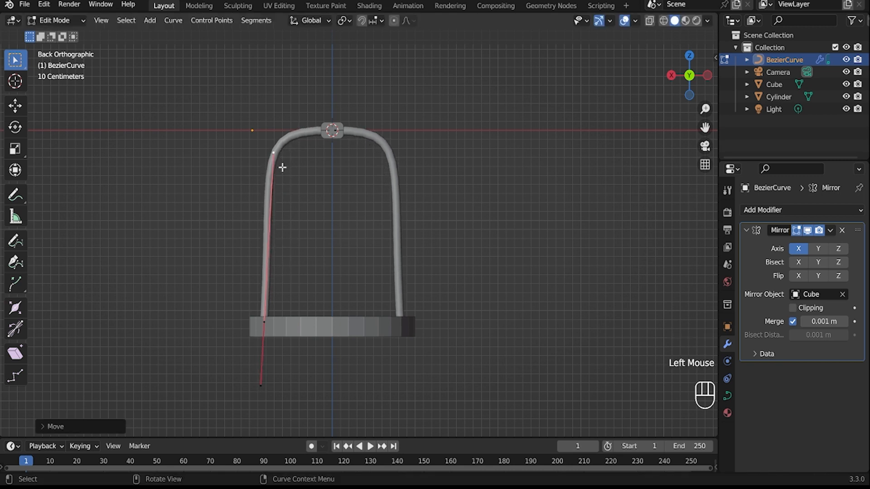
pyautogui.press('Tab')
# Add a torus at the bar's centre and scale it down to a small ring
pyautogui.moveTo(286, 301); pyautogui.dragTo(438, 184, button='middle')
pyautogui.click(445, 315)
pyautogui.hotkey('shift', 'a')
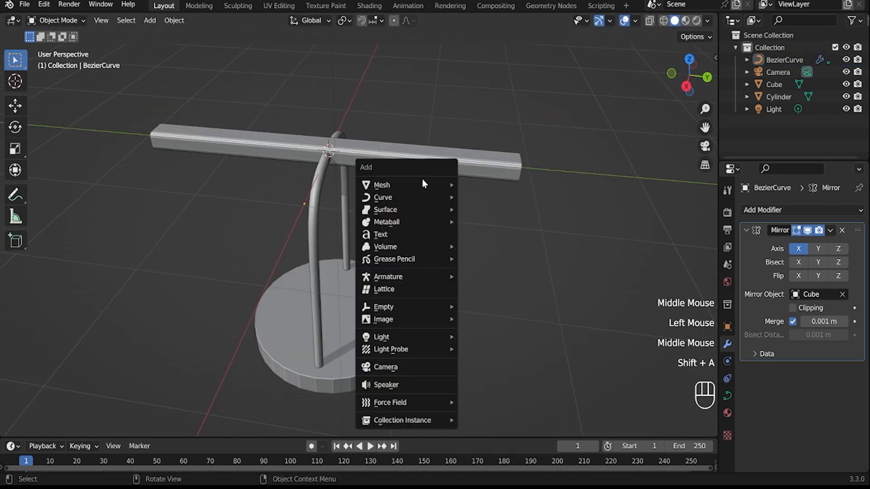
pyautogui.moveTo(422, 183)
pyautogui.moveTo(487, 364)
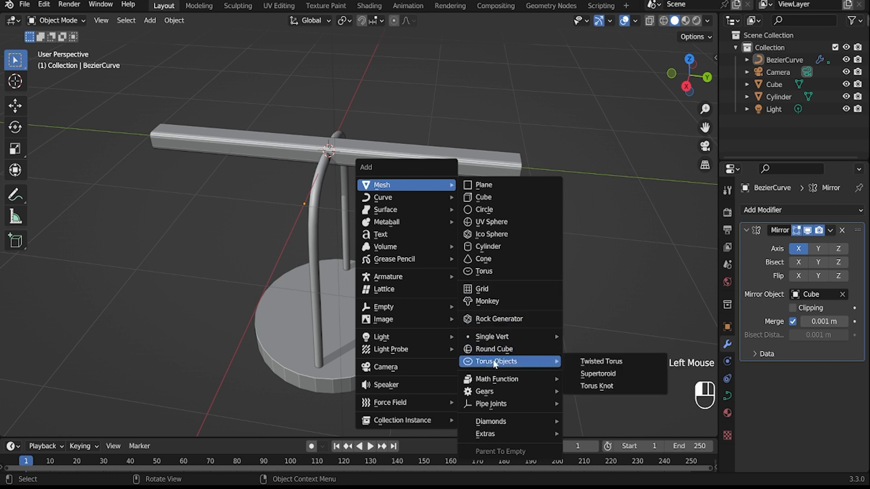
pyautogui.click(498, 272)
pyautogui.keyDown('shift'); pyautogui.moveTo(409, 212); pyautogui.dragTo(409, 314, button='middle'); pyautogui.keyUp('shift')
pyautogui.scroll(1, 445, 339)
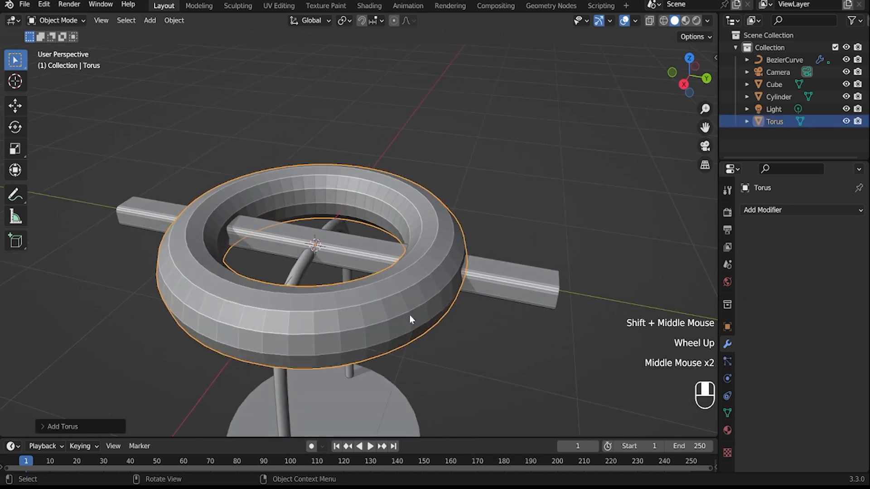
pyautogui.press('s')
pyautogui.click(321, 251)
# Rotate the ring 90° around Y and move it along X to the side of the bar where the leg enters
pyautogui.write('rxy90')
pyautogui.press('Return')
pyautogui.scroll(2, 344, 281)
pyautogui.moveTo(317, 276); pyautogui.dragTo(308, 272, button='middle')
pyautogui.press('g')
pyautogui.press('x')
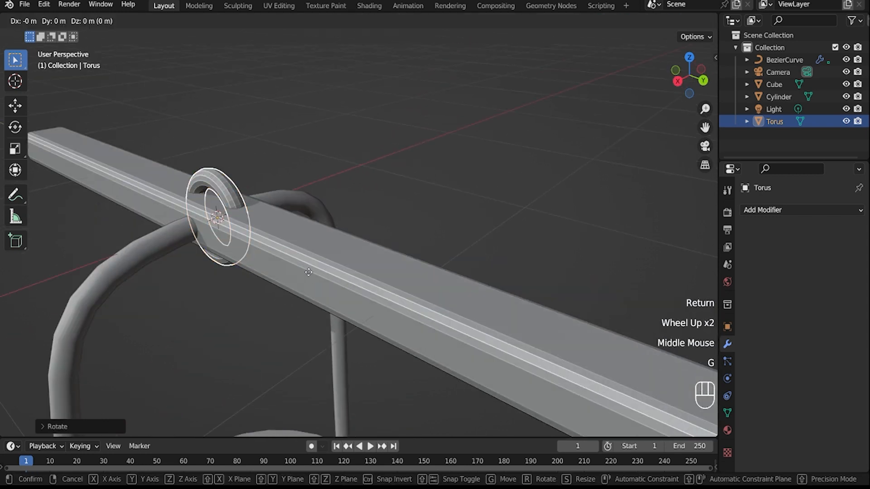
pyautogui.click(268, 290)
# Scale the ring down further to fit closely around the leg tube
pyautogui.press('s')
pyautogui.click(236, 271)
pyautogui.moveTo(247, 260); pyautogui.dragTo(286, 293, button='middle')
pyautogui.scroll(2, 350, 216)
pyautogui.press('s')
pyautogui.click(290, 352)
pyautogui.click(286, 324)
# Adjust the ring's position along X so it rests against the side of the bar
pyautogui.moveTo(286, 292); pyautogui.dragTo(253, 284, button='middle')
pyautogui.click(40, 201)
pyautogui.press('g')
pyautogui.press('x')
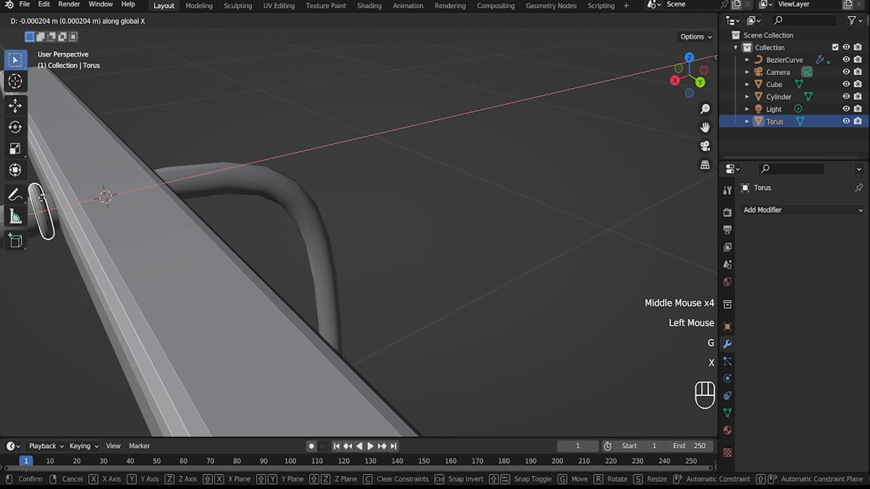
pyautogui.click(47, 199)
pyautogui.click(166, 144)
pyautogui.scroll(-1, 166, 144)
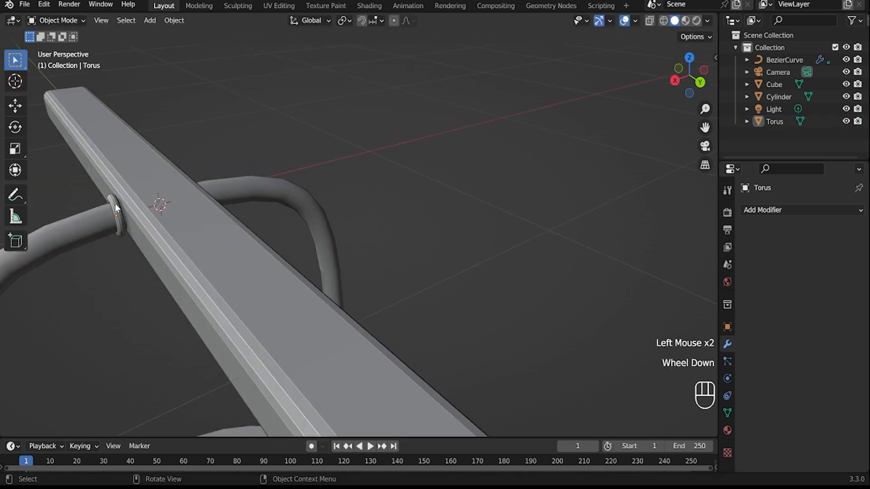
# Add a Mirror modifier to the ring across X, using the bar as the mirror object
pyautogui.click(115, 206)
pyautogui.click(770, 210)
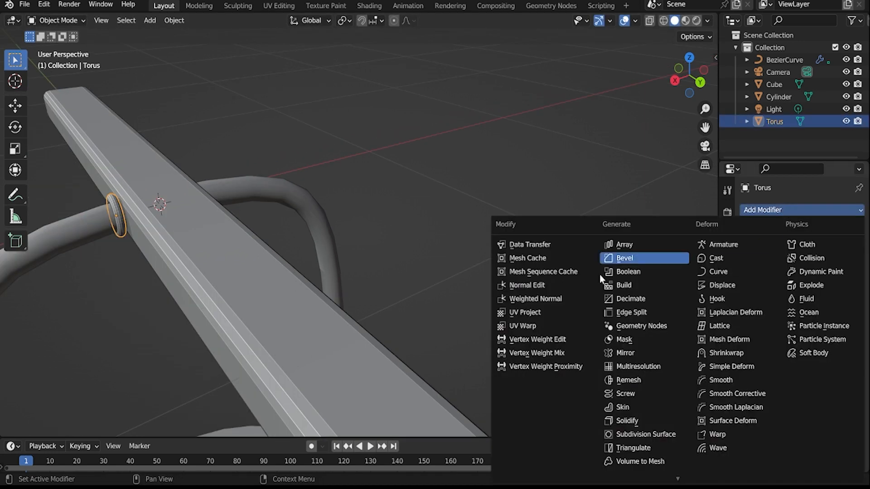
pyautogui.click(629, 352)
pyautogui.click(389, 300)
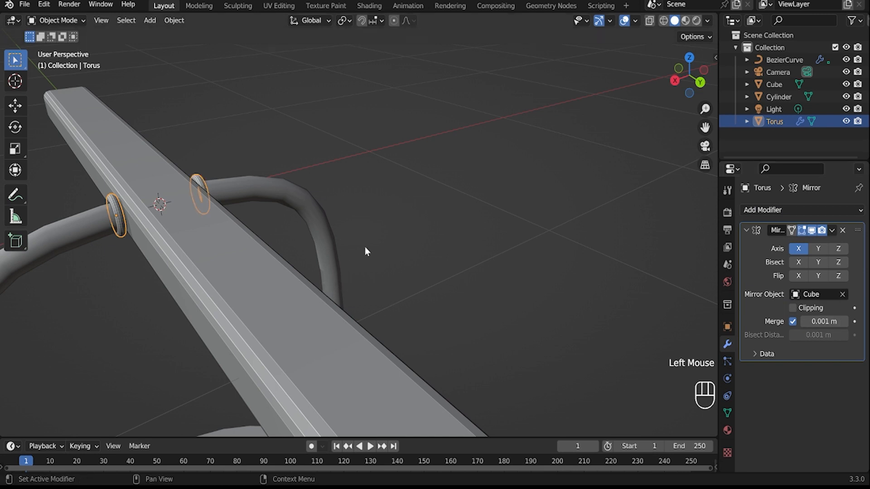
pyautogui.scroll(-2, 362, 254)
pyautogui.click(389, 234)
# Add a UV sphere at the bar's centre and raise it along Z above the bar
pyautogui.moveTo(388, 235); pyautogui.dragTo(425, 232, button='middle')
pyautogui.scroll(-2, 424, 233)
pyautogui.hotkey('shift', 'a')
pyautogui.moveTo(408, 235)
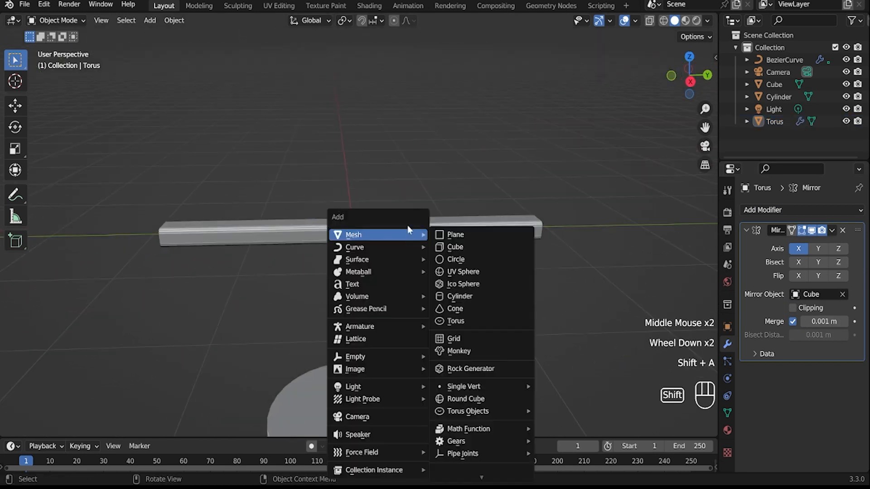
pyautogui.click(463, 272)
pyautogui.click(689, 76)
pyautogui.press('g')
pyautogui.press('z')
pyautogui.click(395, 142)
# Scale the sphere down to a small ball and lower it along Z to rest on the bar's middle
pyautogui.press('s')
pyautogui.click(385, 193)
pyautogui.press('s')
pyautogui.click(377, 179)
pyautogui.press('g')
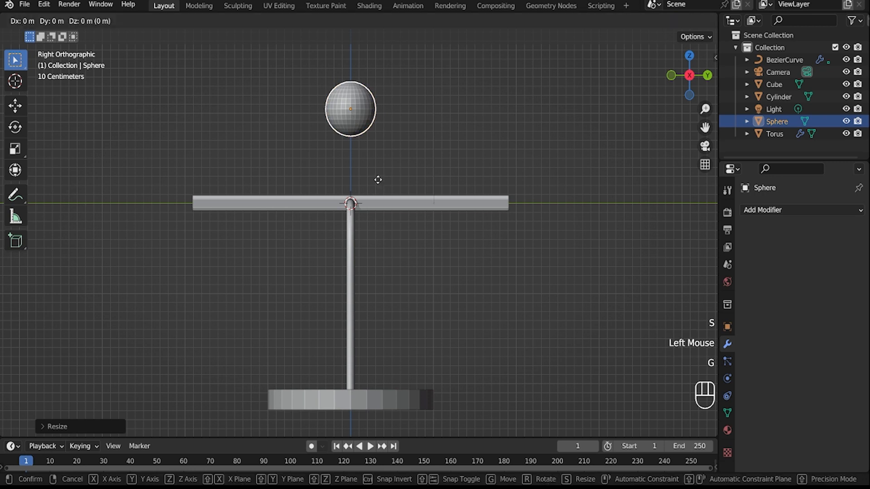
pyautogui.press('z')
pyautogui.click(382, 239)
# Add a NURBS path curve and move it down along Z below the bar
pyautogui.moveTo(381, 239); pyautogui.dragTo(363, 239, button='middle')
pyautogui.scroll(-2, 364, 240)
pyautogui.hotkey('shift', 'a')
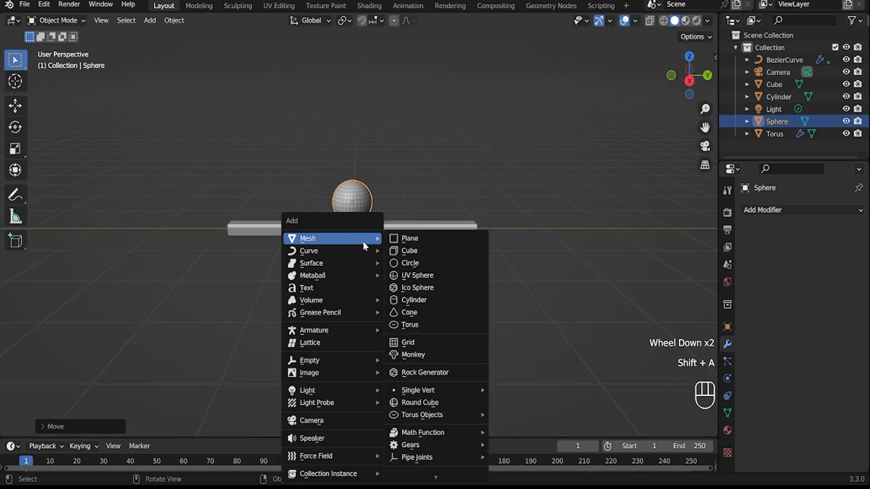
pyautogui.moveTo(360, 250)
pyautogui.click(412, 311)
pyautogui.moveTo(413, 316); pyautogui.dragTo(431, 283, button='middle')
pyautogui.press('g')
pyautogui.press('z')
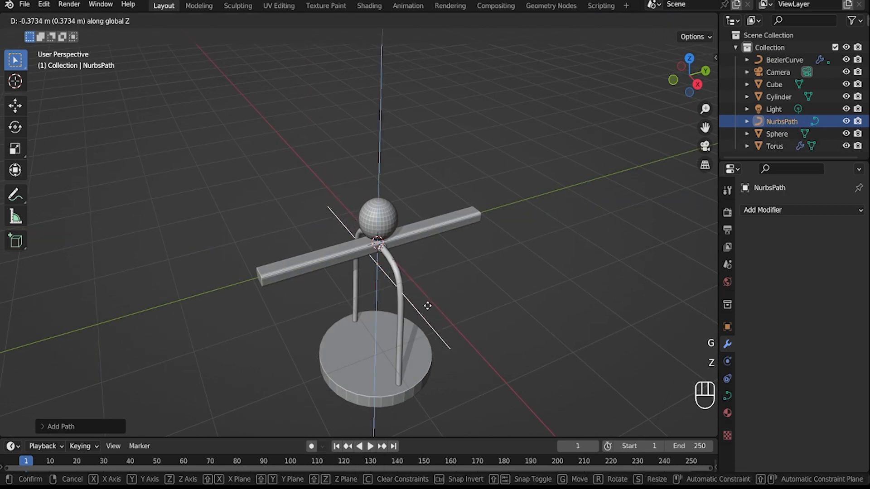
pyautogui.click(426, 320)
# Rotate the path 90° around Z to align it with the bar's length
pyautogui.press('r')
pyautogui.press('z')
pyautogui.press('9')
pyautogui.press('0')
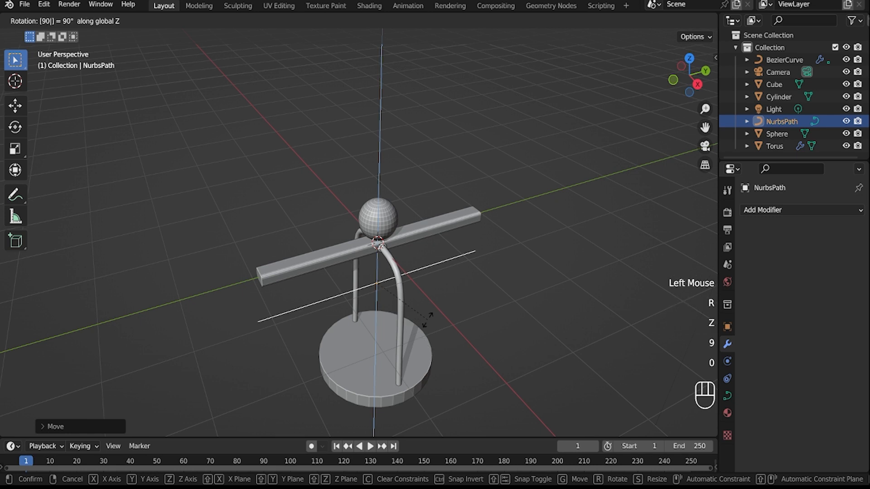
pyautogui.press('Return')
# Give the sphere a Follow Path constraint with NurbsPath as its target
pyautogui.middleClick(387, 280)
pyautogui.moveTo(387, 280); pyautogui.dragTo(364, 192, button='middle')
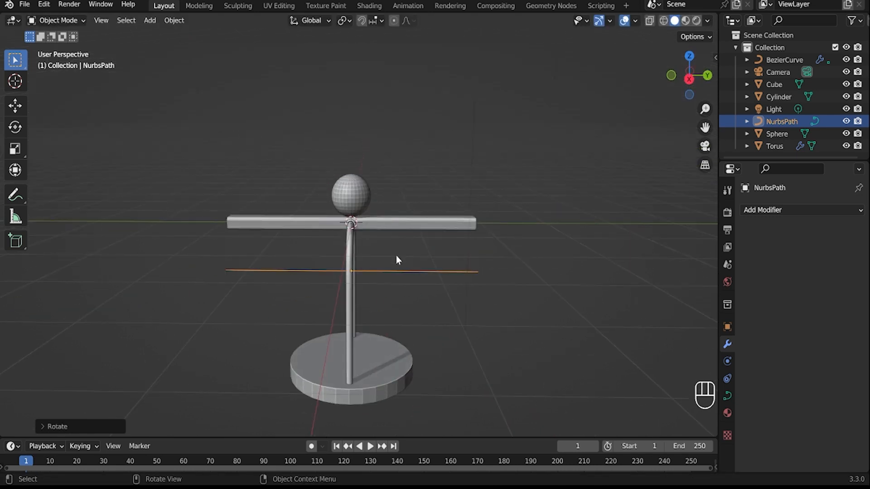
pyautogui.click(360, 199)
pyautogui.click(721, 399)
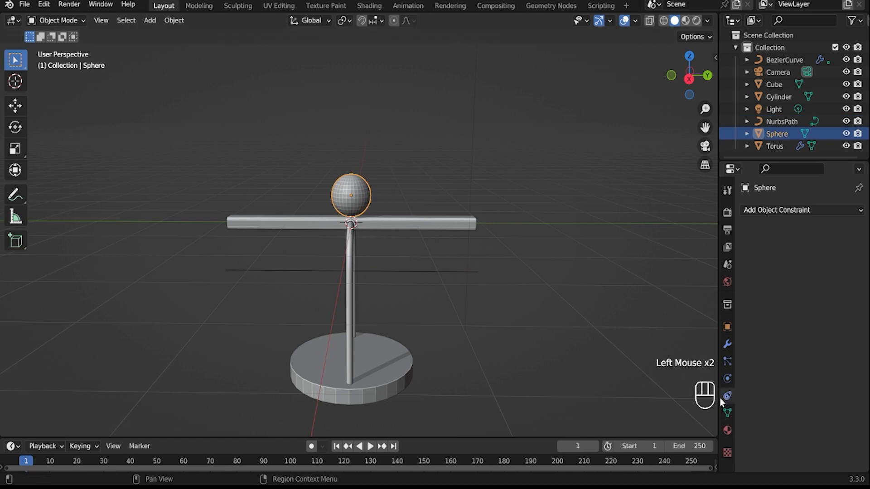
pyautogui.click(802, 212)
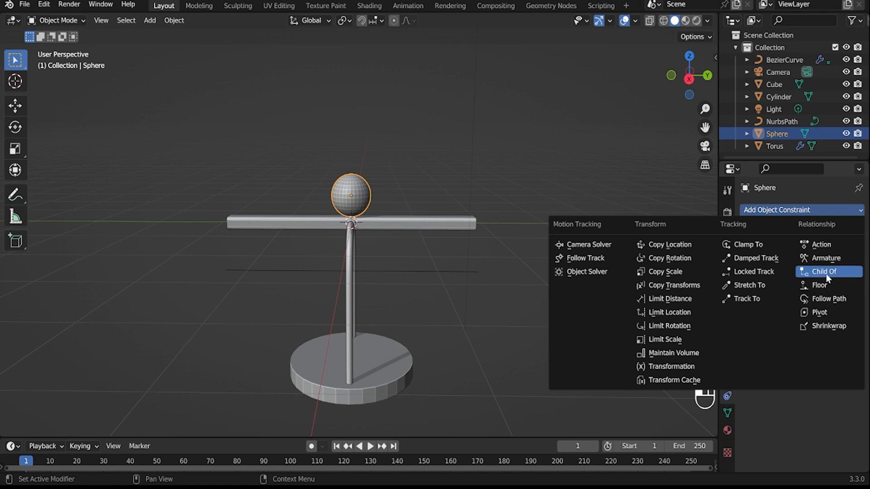
pyautogui.click(830, 300)
pyautogui.click(460, 271)
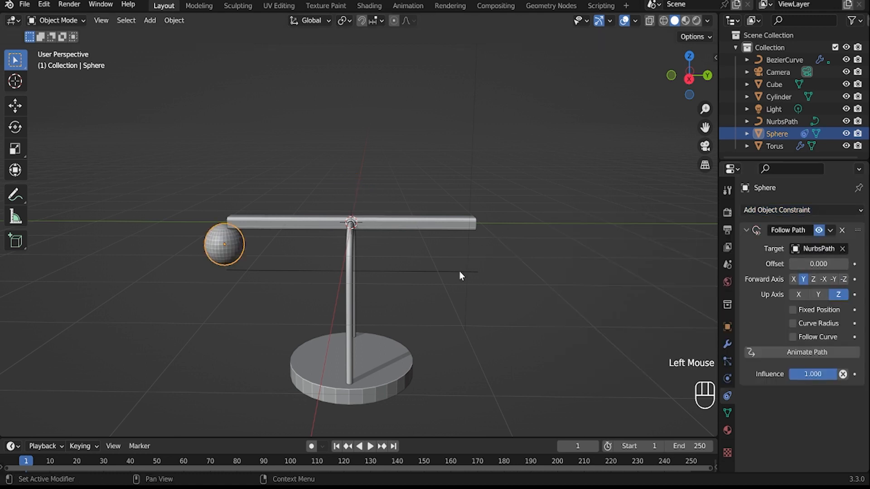
pyautogui.keyDown('shift'); pyautogui.click(265, 271); pyautogui.keyUp('shift')
pyautogui.press('Tab')
pyautogui.press('Tab')
pyautogui.click(266, 270)
pyautogui.press('Tab')
pyautogui.press('Tab')
pyautogui.click(227, 236)
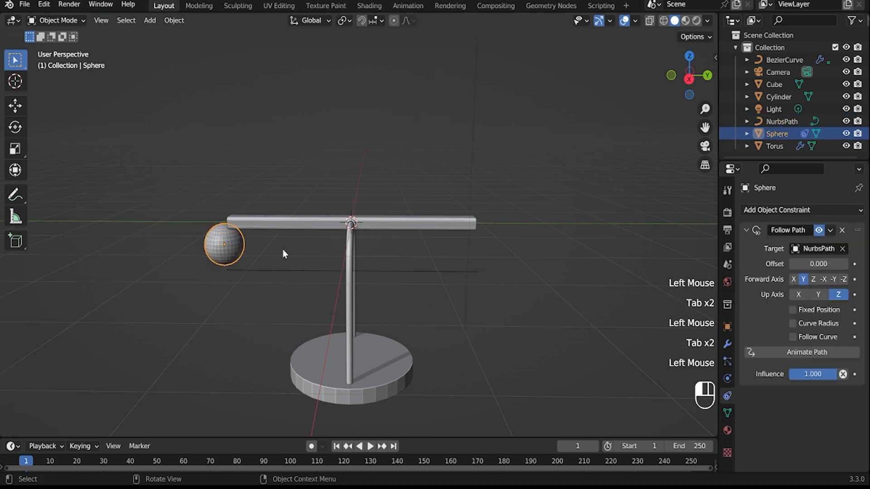
# Try shifting the sphere along the path with the Follow Path offset, and undo the change
pyautogui.click(255, 245)
pyautogui.moveTo(818, 263); pyautogui.dragTo(708, 271)
pyautogui.hotkey('ctrl', 'z')
# Scale the path down in the side view so that it is a little shorter than the bar
pyautogui.click(447, 268)
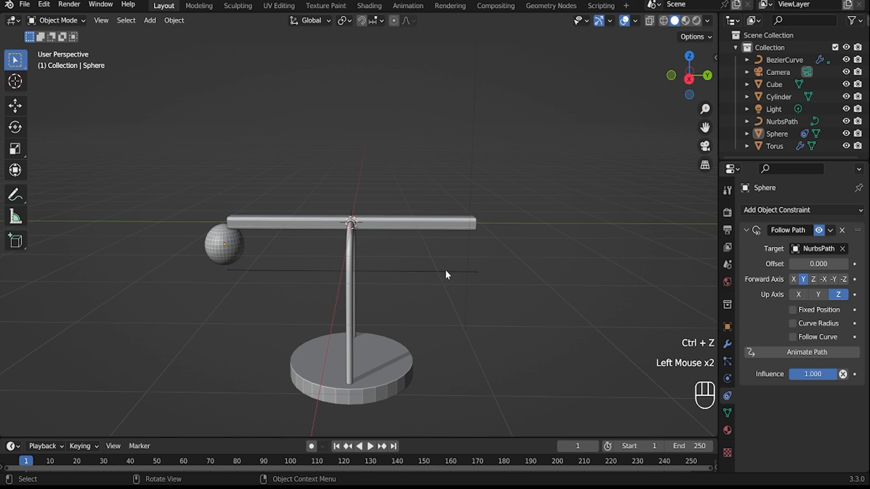
pyautogui.click(447, 273)
pyautogui.moveTo(449, 276); pyautogui.dragTo(506, 246, button='middle')
pyautogui.click(690, 77)
pyautogui.scroll(2, 512, 308)
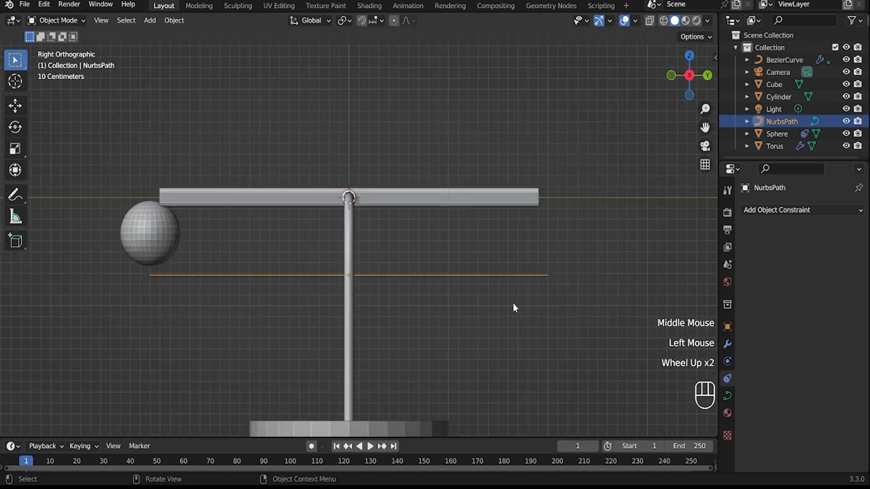
pyautogui.press('s')
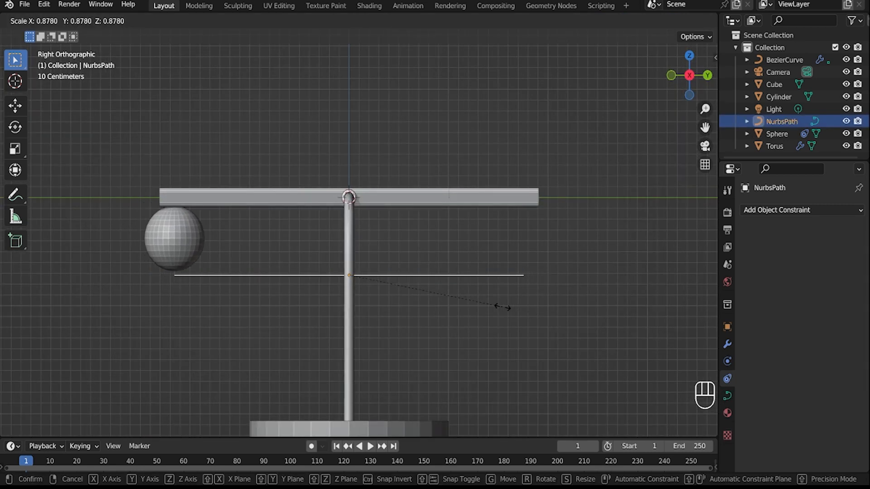
pyautogui.click(498, 306)
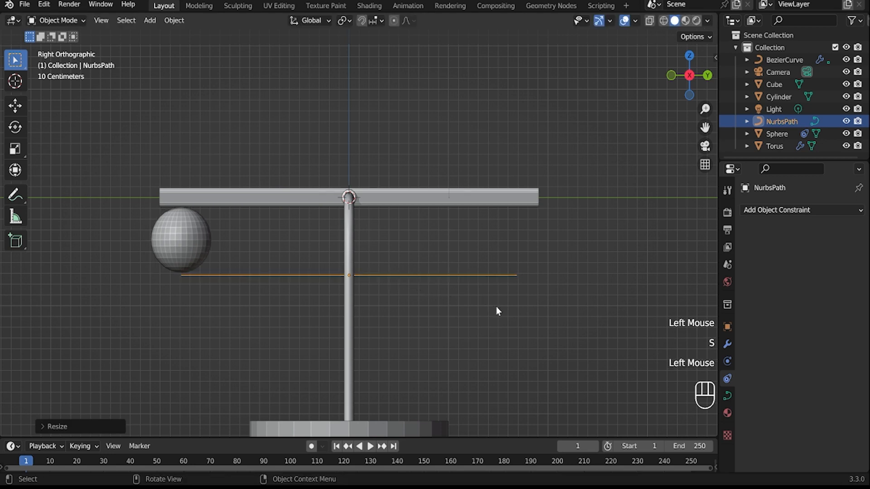
# Move the path up about 0.78 m along Z so the sphere rests on top of the bar
pyautogui.press('g')
pyautogui.press('z')
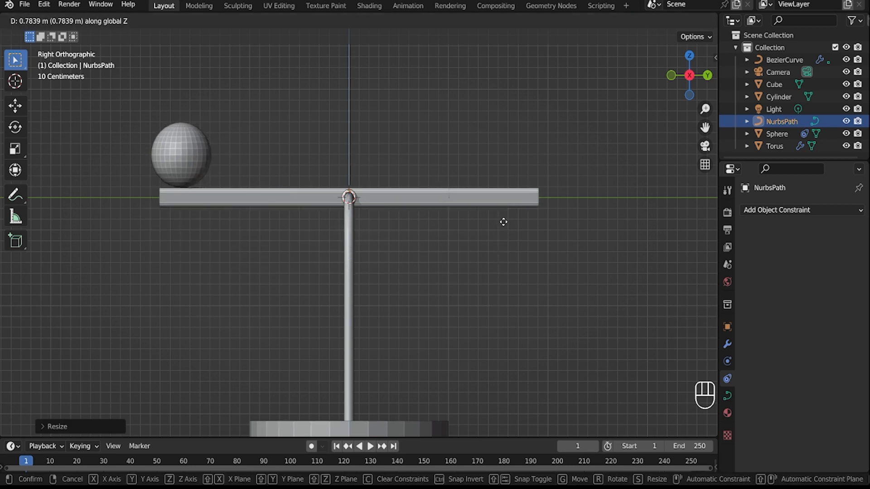
pyautogui.click(503, 222)
pyautogui.scroll(3, 204, 161)
pyautogui.scroll(1, 327, 299)
pyautogui.keyDown('shift'); pyautogui.moveTo(204, 162); pyautogui.dragTo(561, 344, button='middle'); pyautogui.keyUp('shift')
pyautogui.scroll(1, 376, 328)
pyautogui.scroll(-2, 377, 328)
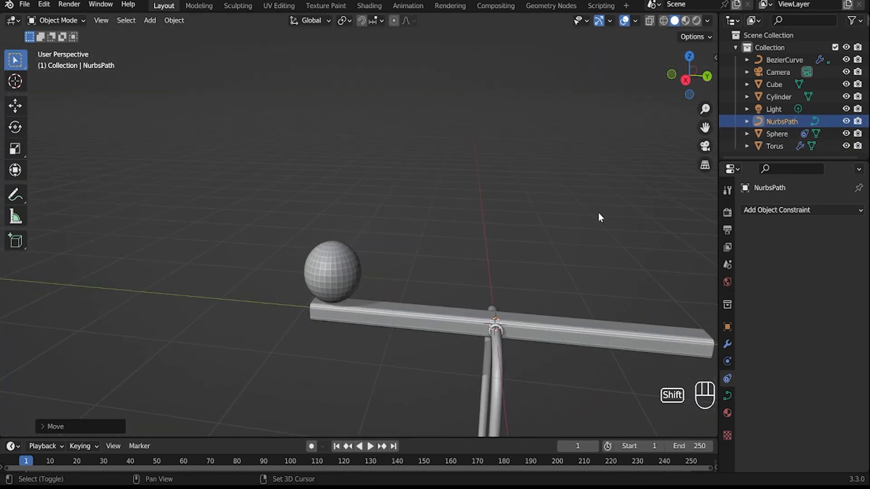
# Set the animation's end frame to 160 and enlarge the timeline area
pyautogui.keyDown('shift'); pyautogui.moveTo(600, 218); pyautogui.dragTo(521, 177, button='middle'); pyautogui.keyUp('shift')
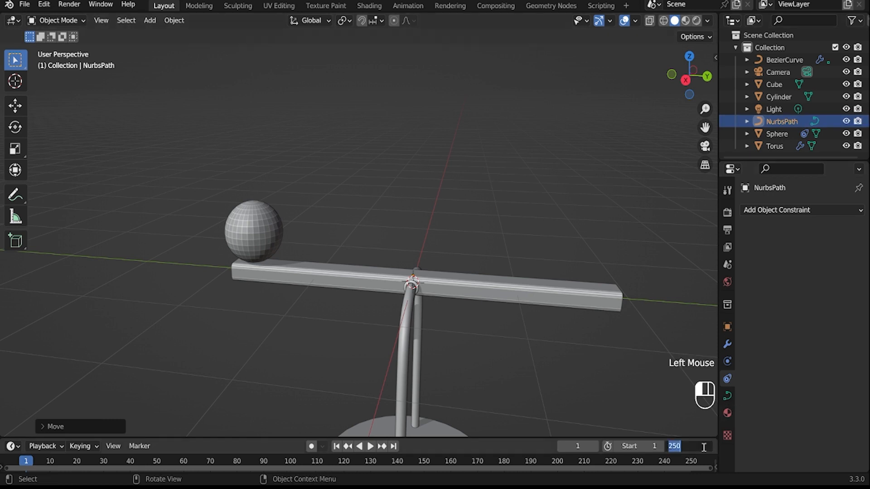
pyautogui.moveTo(671, 439); pyautogui.dragTo(677, 336)
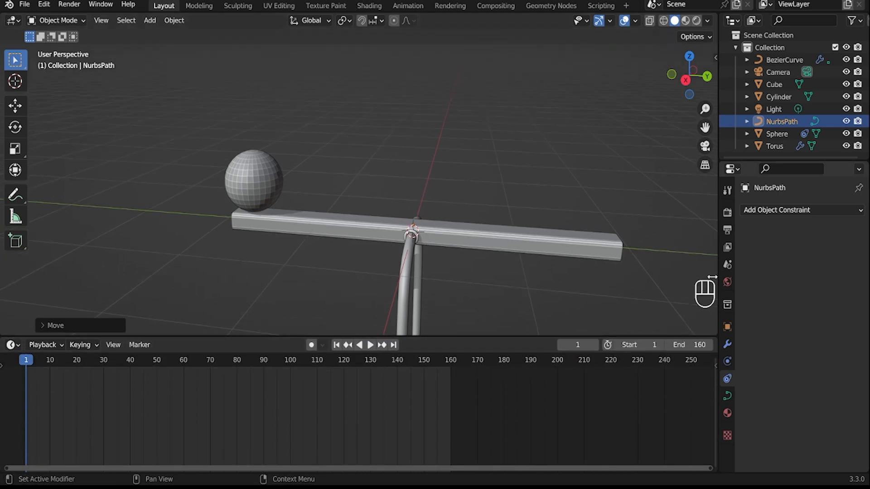
pyautogui.moveTo(586, 285); pyautogui.dragTo(614, 291, button='middle')
pyautogui.keyDown('shift'); pyautogui.moveTo(670, 286); pyautogui.dragTo(636, 233, button='middle'); pyautogui.keyUp('shift')
pyautogui.moveTo(641, 231); pyautogui.dragTo(613, 230, button='middle')
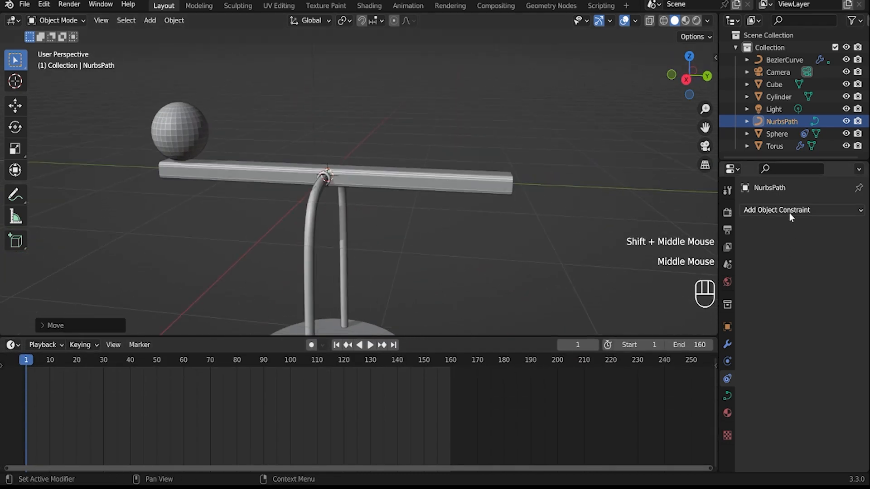
pyautogui.hotkey('alt', 'z')
pyautogui.scroll(3, 424, 156)
pyautogui.moveTo(424, 156); pyautogui.dragTo(448, 134, button='middle')
pyautogui.hotkey('alt', 'z')
pyautogui.scroll(-2, 449, 134)
pyautogui.moveTo(414, 196); pyautogui.dragTo(370, 312, button='middle')
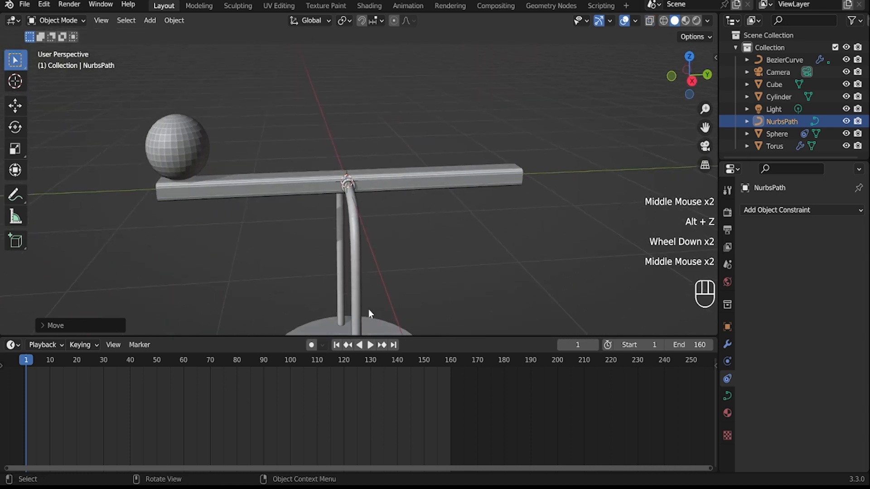
pyautogui.click(727, 397)
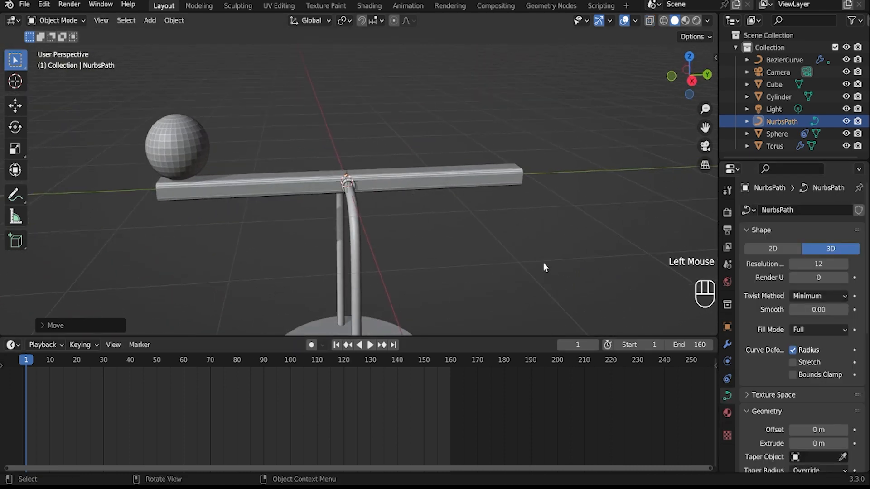
# Keyframe the sphere's Follow Path offset at 0 on frame 1
pyautogui.click(691, 81)
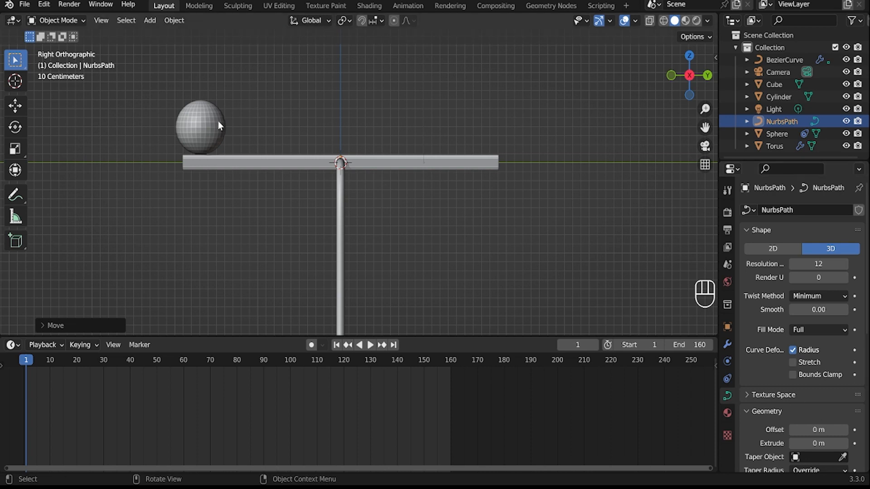
pyautogui.click(220, 126)
pyautogui.click(727, 397)
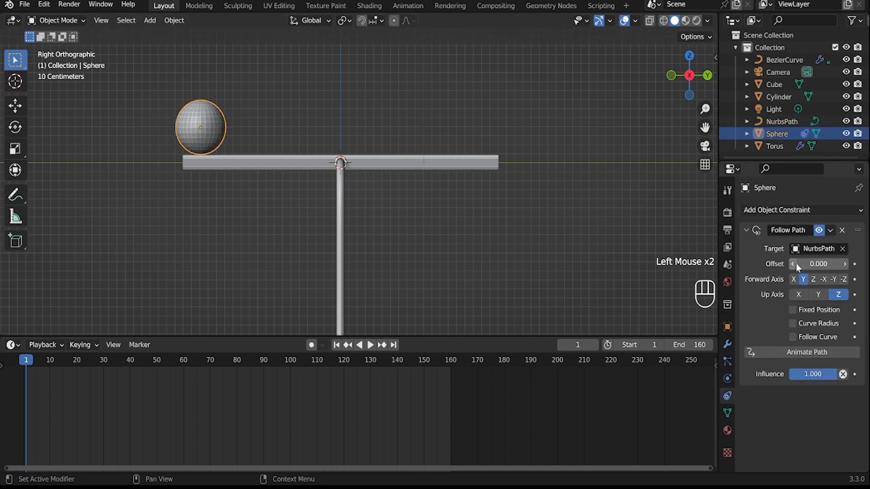
pyautogui.click(854, 264)
# Keyframe the sphere's Follow Path offset at -100 on frame 80
pyautogui.moveTo(224, 366); pyautogui.dragTo(239, 366)
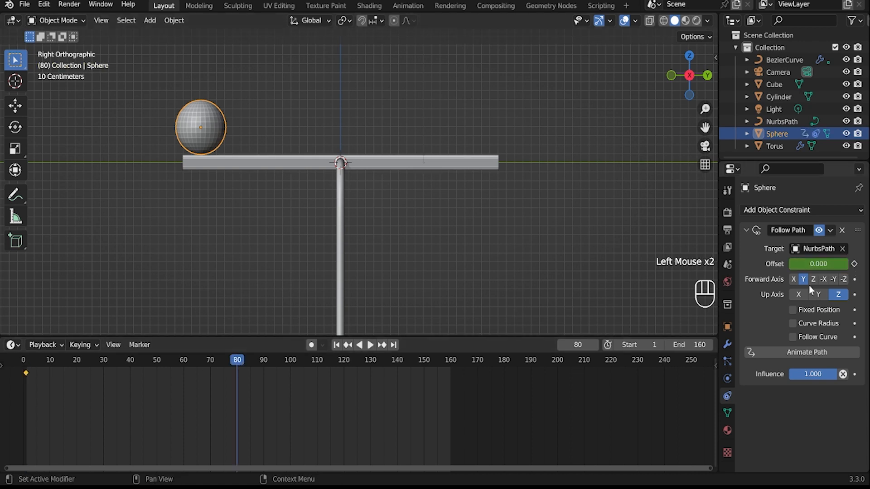
pyautogui.moveTo(841, 264)
pyautogui.mouseDown()
pyautogui.moveTo(783, 264)
pyautogui.moveTo(846, 267)
pyautogui.mouseUp()
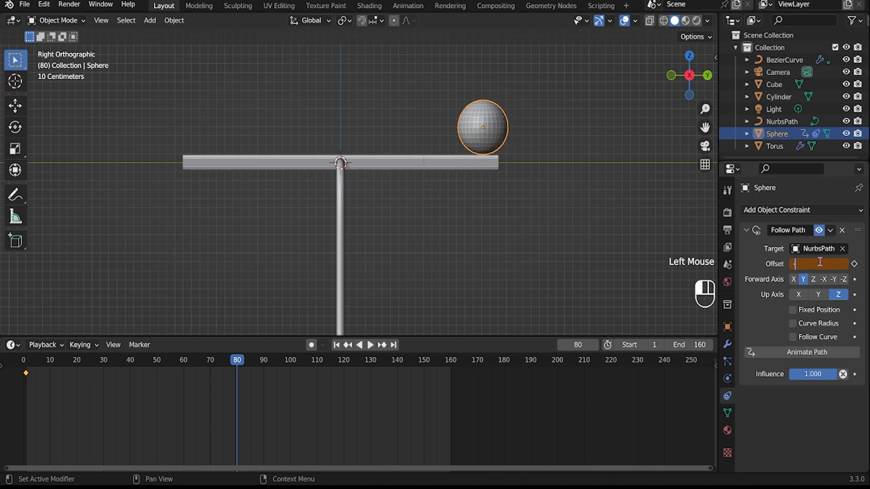
pyautogui.press('Return')
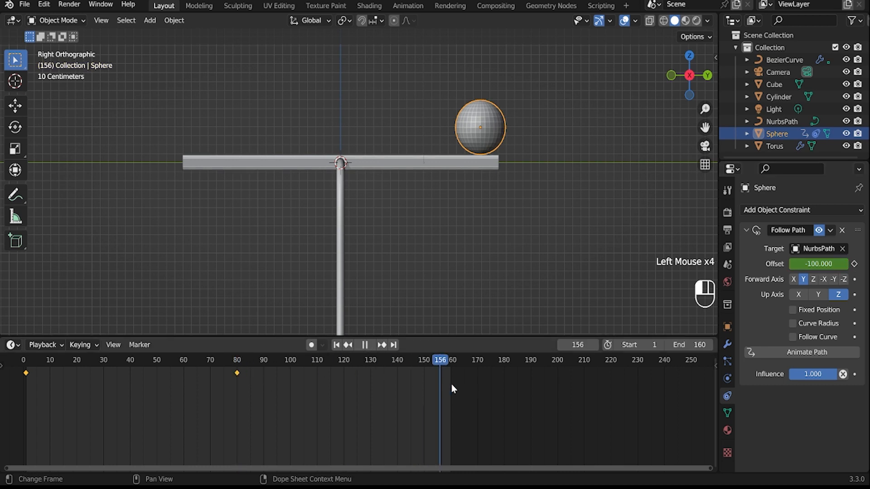
# Keyframe the Follow Path offset at 0 on frame 160 and preview the sphere's back-and-forth motion
pyautogui.click(832, 258)
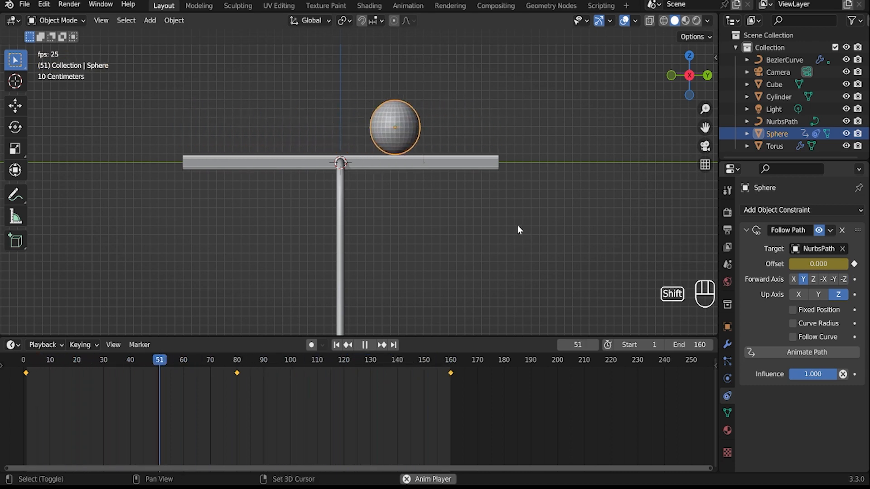
pyautogui.click(556, 181)
pyautogui.press('space')
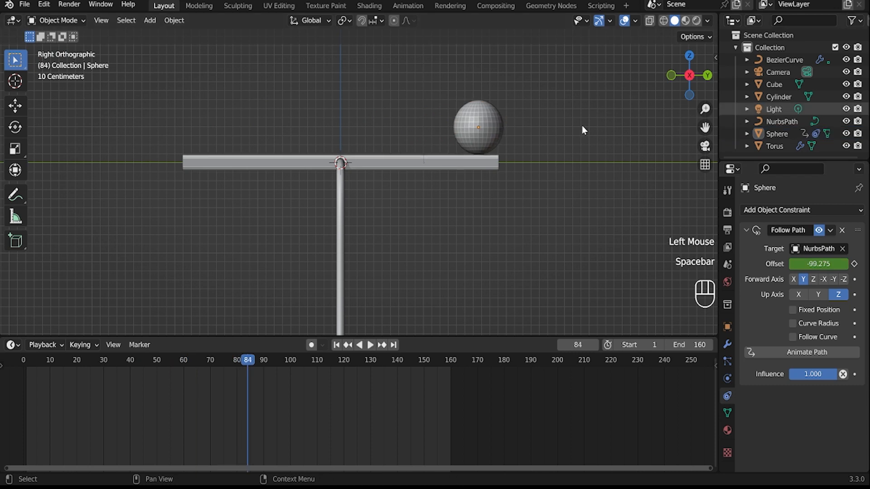
# Scale up the path's control points slightly in Edit Mode to extend the sphere's travel along the bar
pyautogui.click(780, 121)
pyautogui.press('Tab')
pyautogui.press('s')
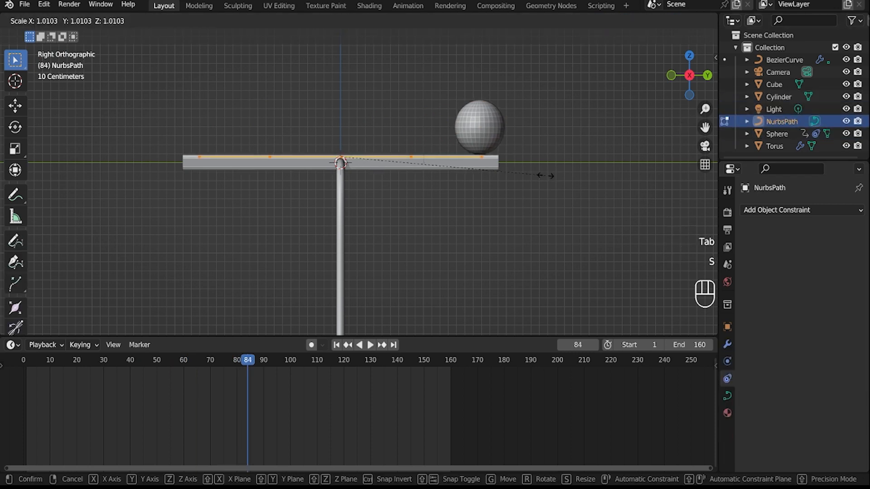
pyautogui.click(554, 183)
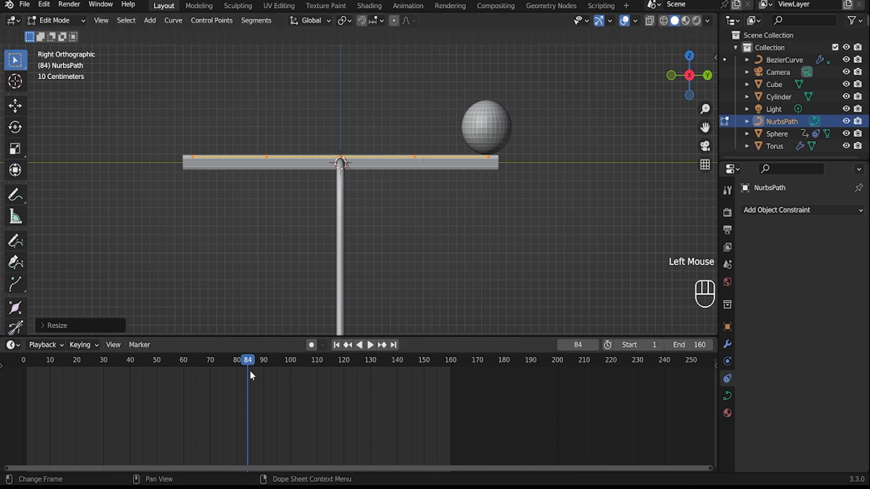
# At frame 80, scale the path's points up a little more so the sphere reaches the bar's end
pyautogui.click(243, 363)
pyautogui.click(237, 364)
pyautogui.press('s')
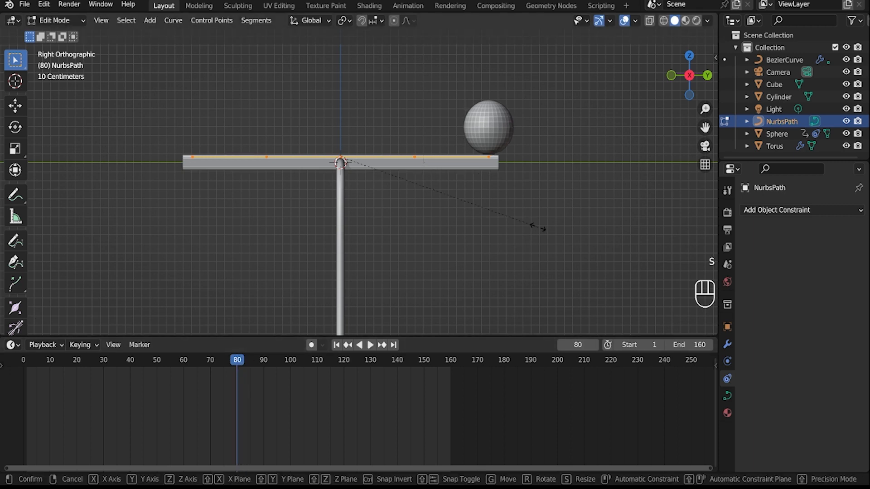
pyautogui.click(544, 232)
pyautogui.press('Tab')
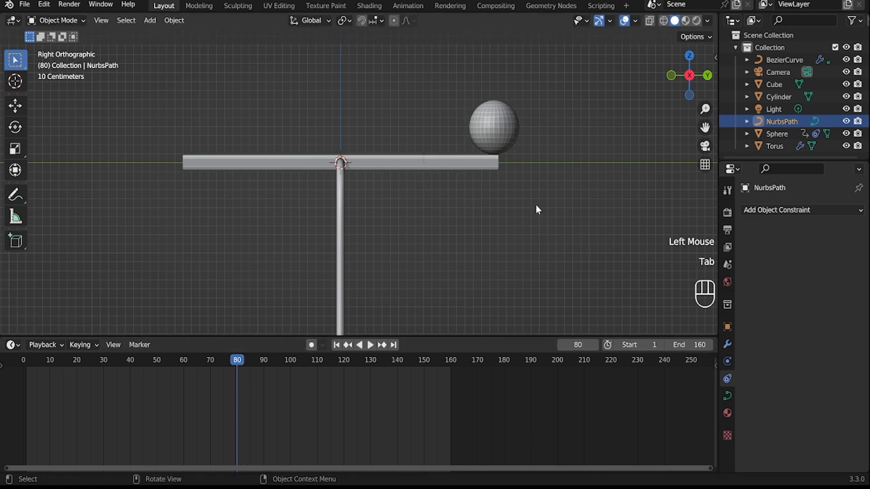
# Play the animation and check the sphere's travel along the bar in perspective
pyautogui.press('space')
pyautogui.moveTo(536, 204); pyautogui.dragTo(435, 225, button='middle')
pyautogui.scroll(-2, 461, 216)
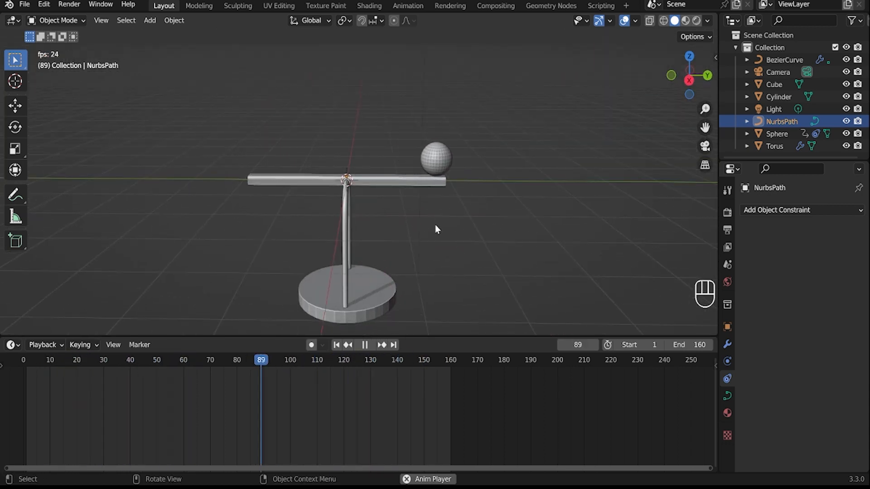
# Stop playback, return to the animation's start, then add a plain axes empty and lower it along Z to about -0.94 m
pyautogui.press('space')
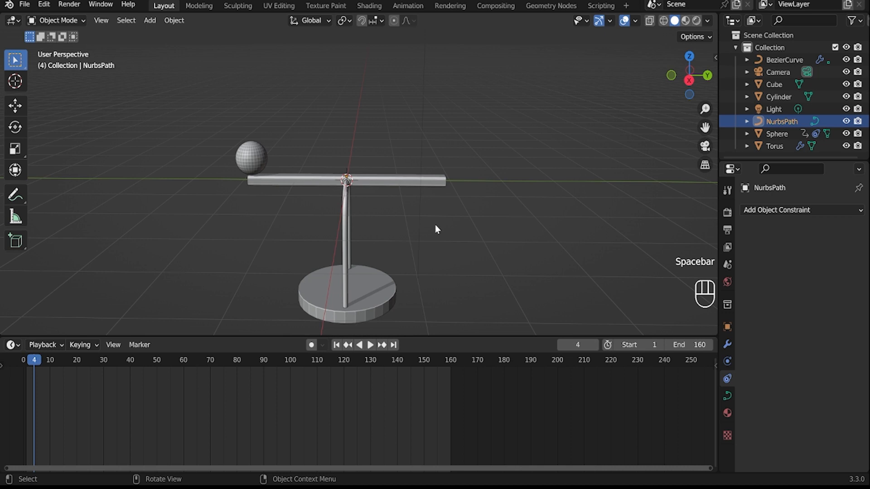
pyautogui.moveTo(34, 361); pyautogui.dragTo(24, 364)
pyautogui.click(25, 365)
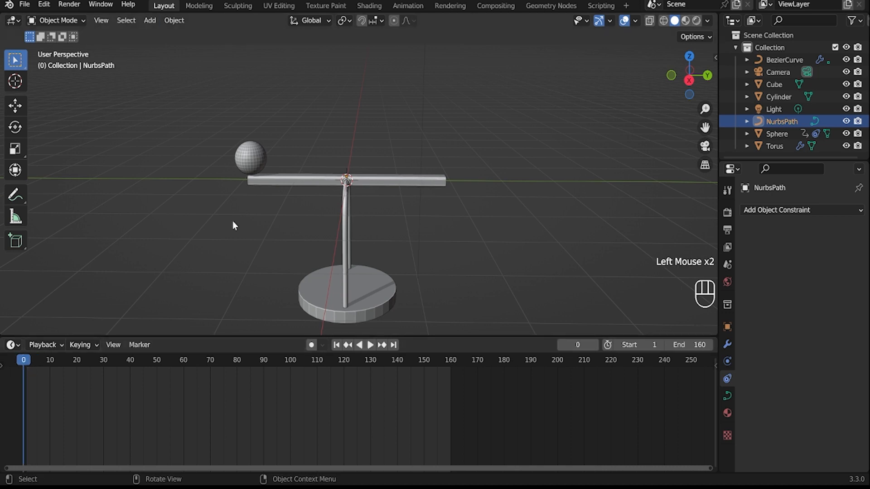
pyautogui.hotkey('shift', 'a')
pyautogui.moveTo(236, 336)
pyautogui.click(351, 336)
pyautogui.moveTo(481, 224); pyautogui.dragTo(446, 222, button='middle')
pyautogui.press('g')
pyautogui.press('z')
pyautogui.click(418, 260)
# Add a Copy Rotation constraint to the bar and target it to the empty
pyautogui.moveTo(417, 260); pyautogui.dragTo(528, 221, button='middle')
pyautogui.click(439, 194)
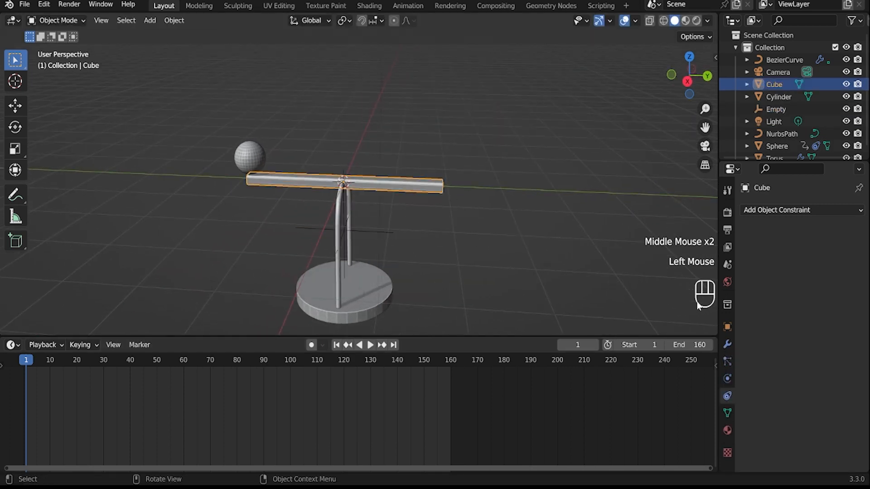
pyautogui.click(727, 395)
pyautogui.click(804, 209)
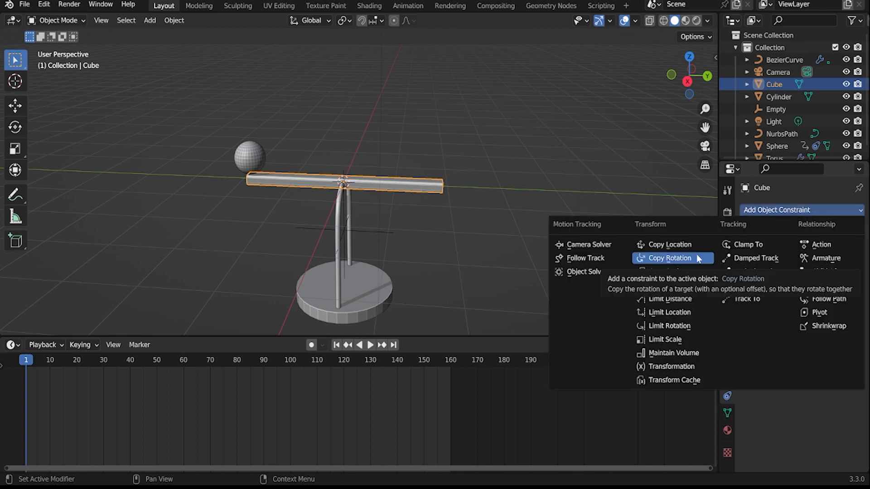
pyautogui.click(685, 259)
pyautogui.click(842, 249)
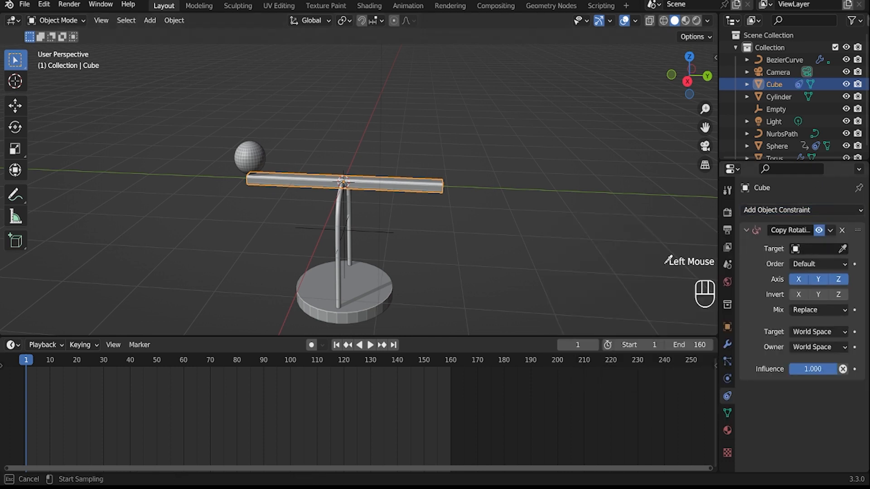
pyautogui.click(392, 230)
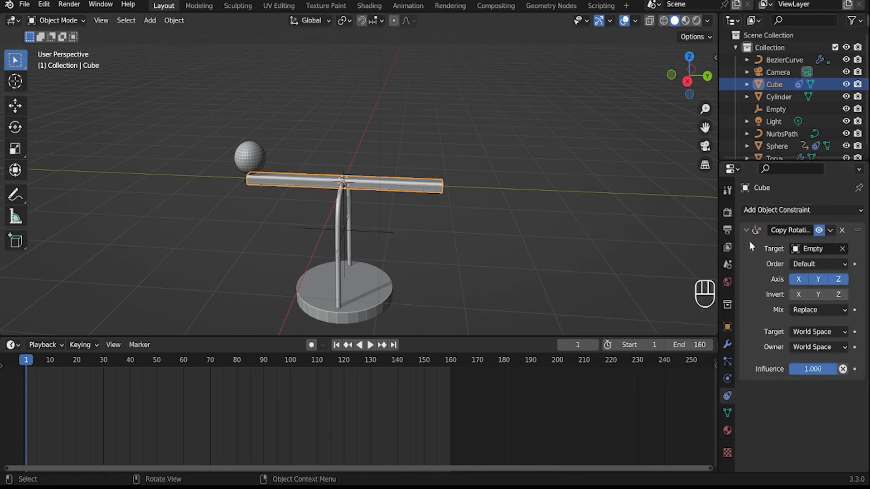
# Try moving the empty along Z and rotating it to test the bar's constraint
pyautogui.click(374, 233)
pyautogui.press('g')
pyautogui.press('z')
pyautogui.rightClick(491, 260)
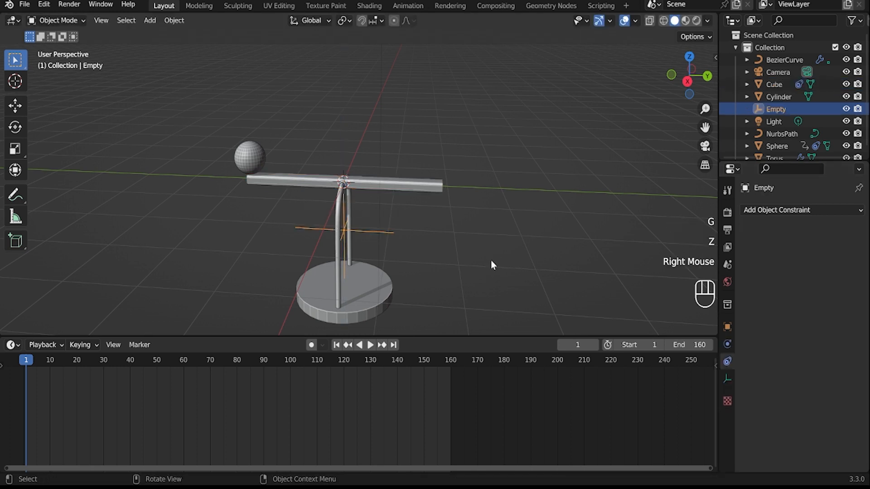
pyautogui.press('r')
pyautogui.rightClick(466, 217)
# Apply the bar's object transform
pyautogui.keyDown('ctrl'); pyautogui.click(421, 191); pyautogui.keyUp('ctrl')
pyautogui.hotkey('ctrl', 'a')
pyautogui.click(420, 187)
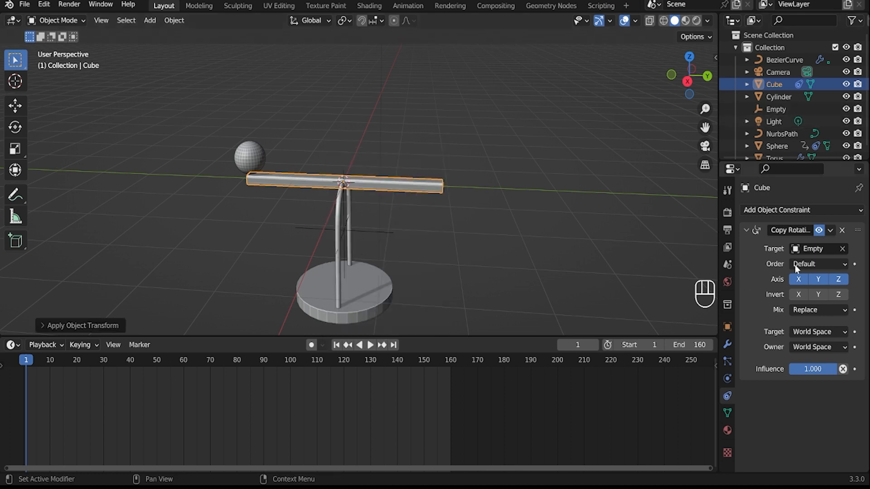
# Inspect the NurbsPath in local view, then add a Copy Rotation constraint to it with the empty as target
pyautogui.click(781, 134)
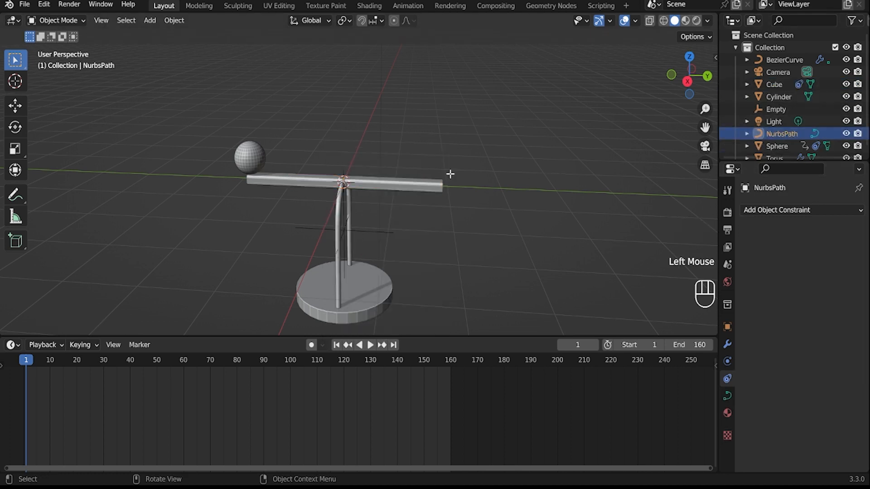
pyautogui.press('Tab')
pyautogui.scroll(2, 458, 186)
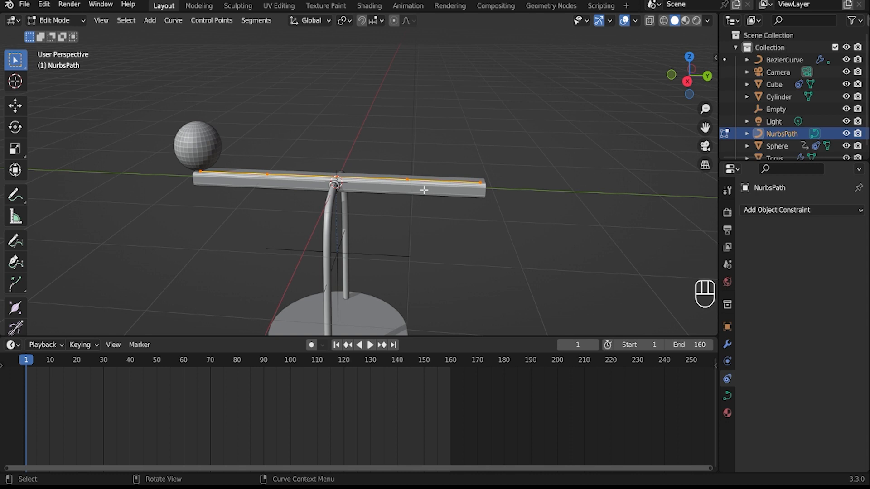
pyautogui.press('/')
pyautogui.press('Tab')
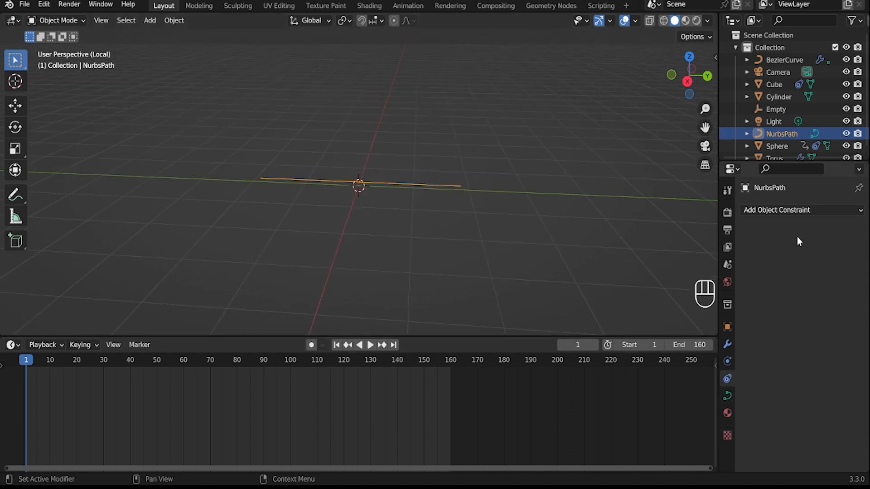
pyautogui.click(788, 210)
pyautogui.click(687, 258)
pyautogui.press('/')
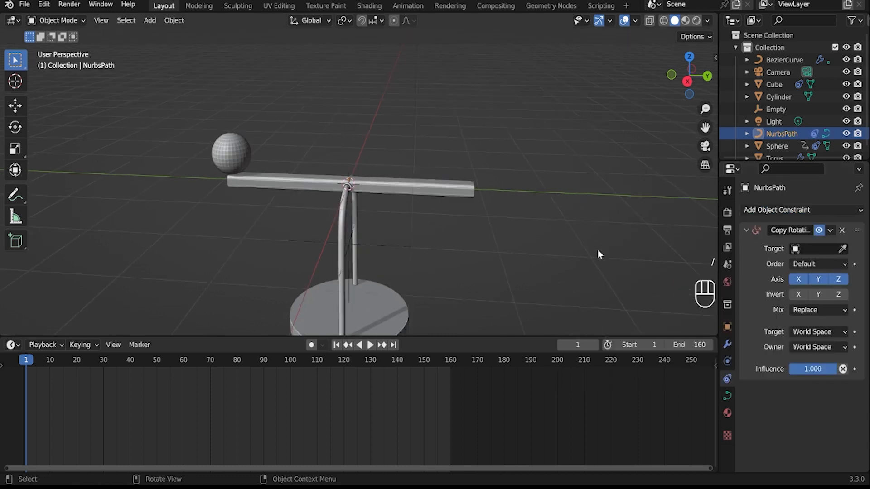
pyautogui.click(837, 250)
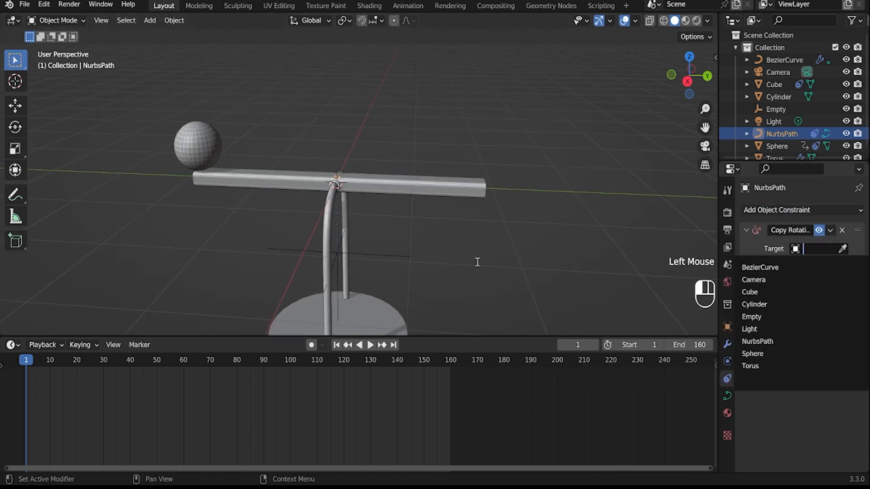
pyautogui.click(751, 317)
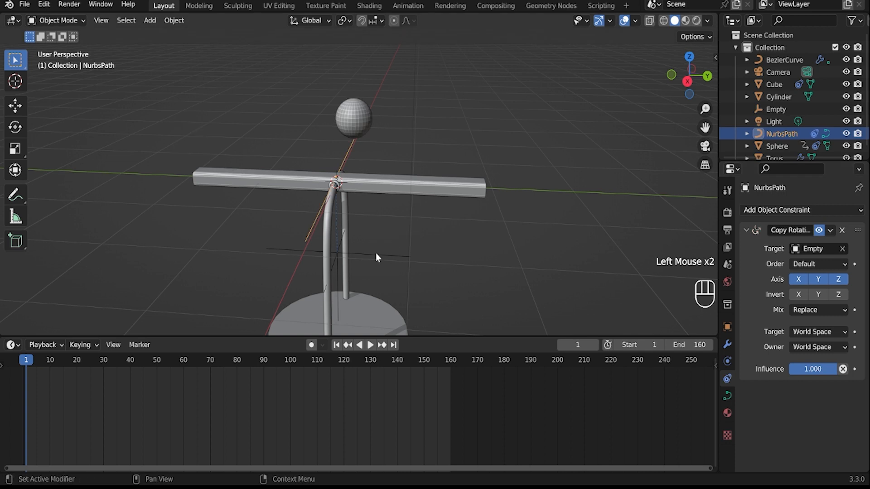
# Apply the rotation of the NurbsPath so the path and sphere realign with the bar
pyautogui.hotkey('ctrl', 'a')
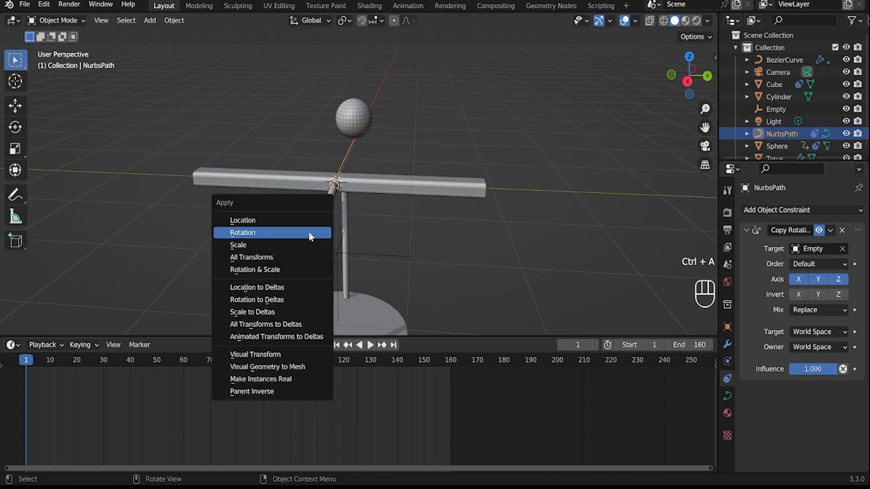
pyautogui.click(308, 232)
pyautogui.scroll(-3, 422, 221)
pyautogui.moveTo(409, 236); pyautogui.dragTo(392, 216, button='middle')
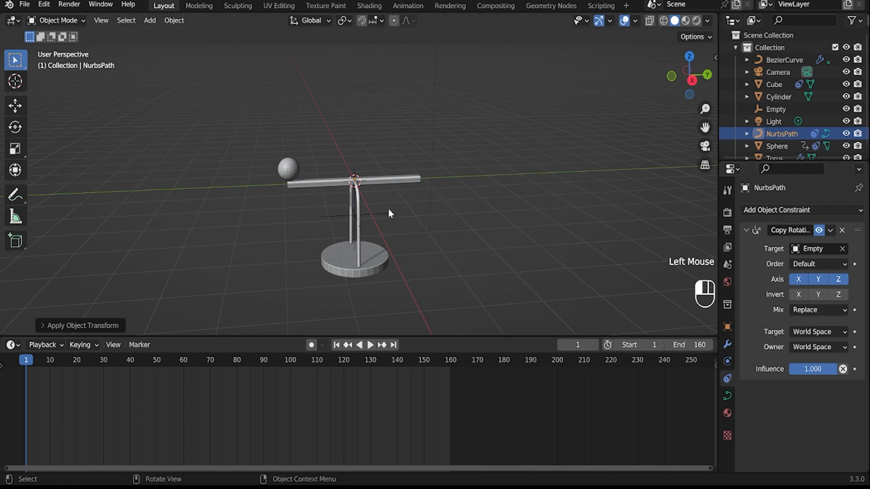
# Select the empty, try varying its rotation in the object properties, and undo the trial changes
pyautogui.click(389, 213)
pyautogui.moveTo(388, 213); pyautogui.dragTo(391, 221, button='middle')
pyautogui.click(727, 327)
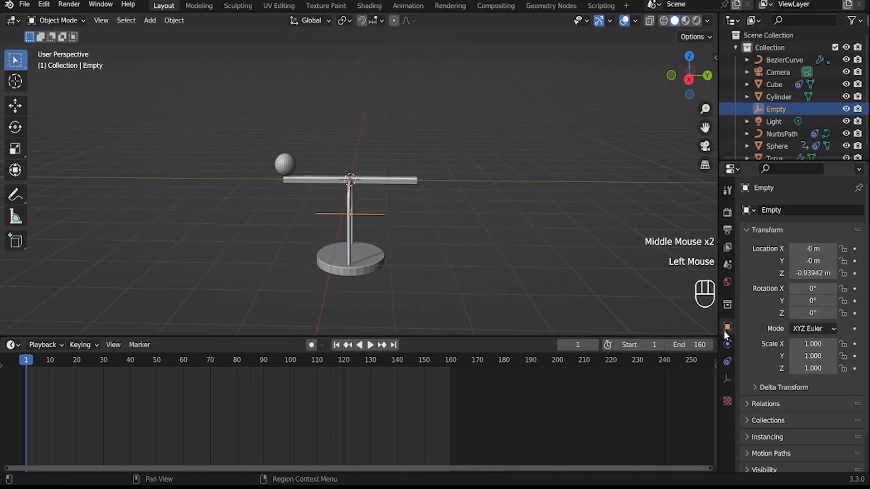
pyautogui.moveTo(813, 289); pyautogui.dragTo(847, 313)
pyautogui.hotkey('ctrl', 'z')
pyautogui.hotkey('ctrl', 'z')
pyautogui.hotkey('ctrl', 'z')
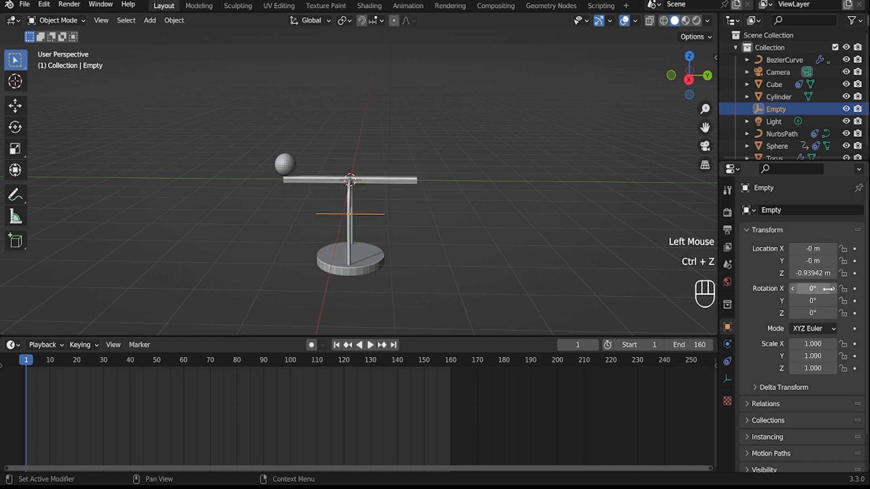
# Try 20° for the empty's X rotation, then set it to -20° and keyframe it on frame 1
pyautogui.click(818, 289)
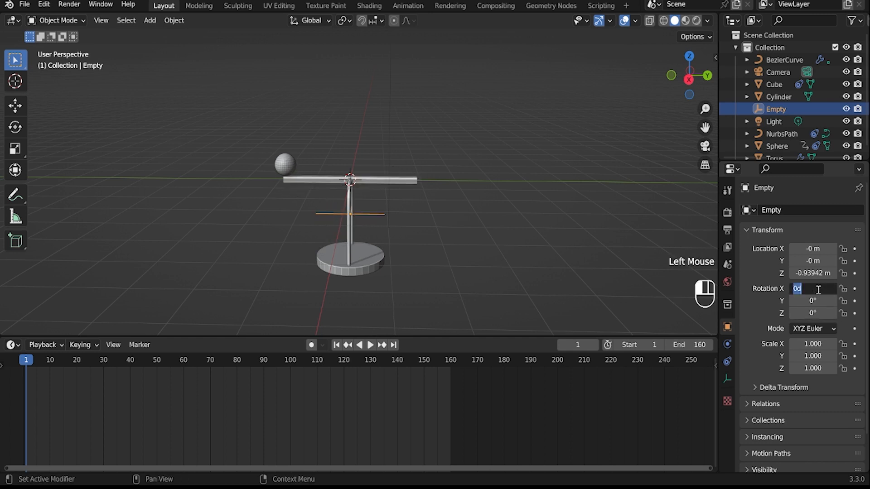
pyautogui.write('20')
pyautogui.press('Return')
pyautogui.click(818, 289)
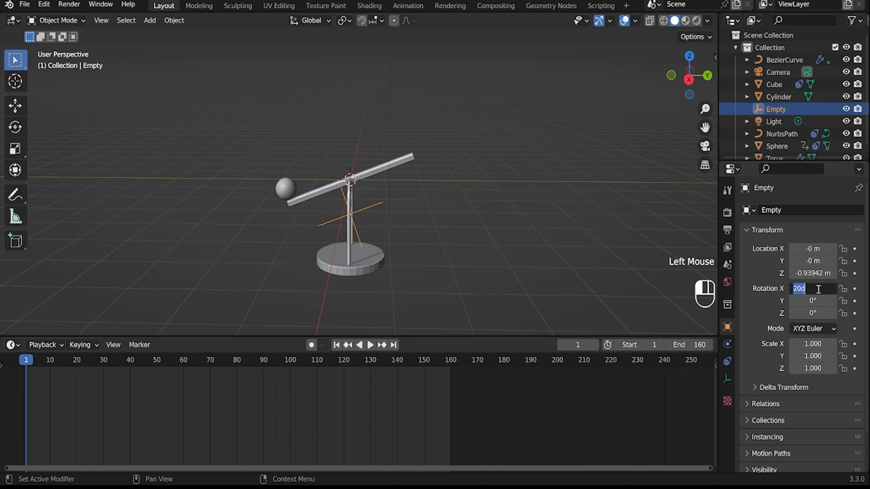
pyautogui.write('-20')
pyautogui.press('Return')
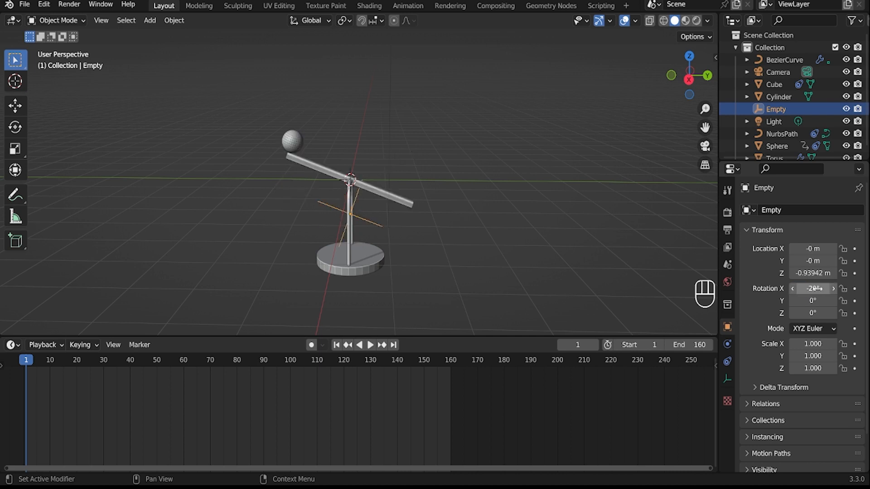
pyautogui.click(854, 289)
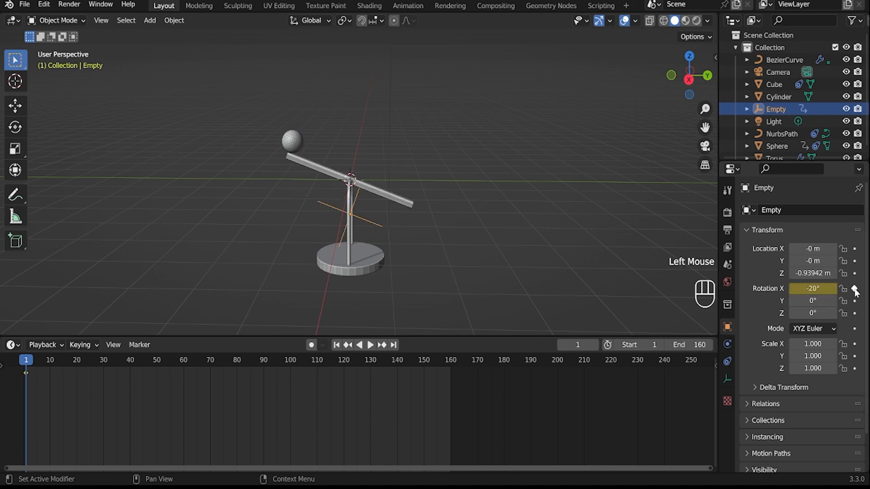
# At frame 80, set the empty's X rotation to 20° and keyframe it
pyautogui.click(236, 364)
pyautogui.click(237, 364)
pyautogui.click(817, 291)
pyautogui.write('20')
pyautogui.press('Return')
pyautogui.click(854, 289)
# At frame 160, set the empty's X rotation back to -20° and keyframe it
pyautogui.moveTo(441, 361); pyautogui.dragTo(449, 364)
pyautogui.click(826, 293)
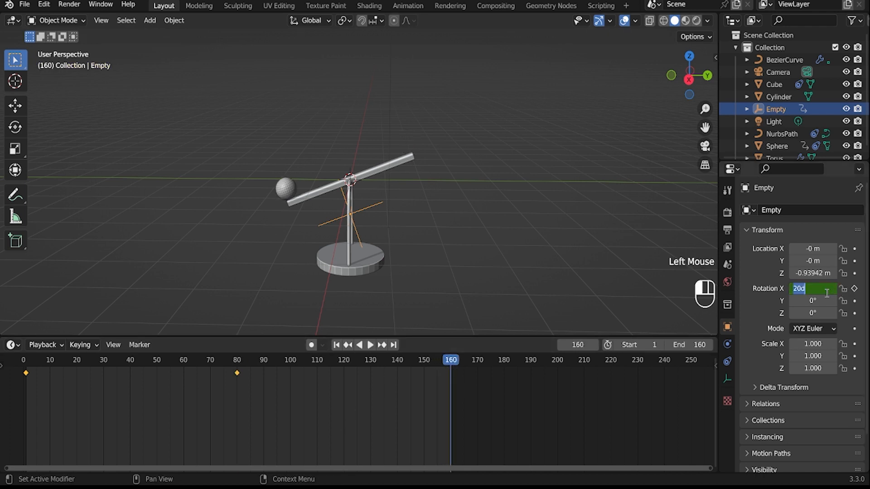
pyautogui.write('-20')
pyautogui.press('Return')
pyautogui.click(854, 289)
# Play the animation with nothing selected to check the bar's tilting together with the sphere's travel
pyautogui.press('space')
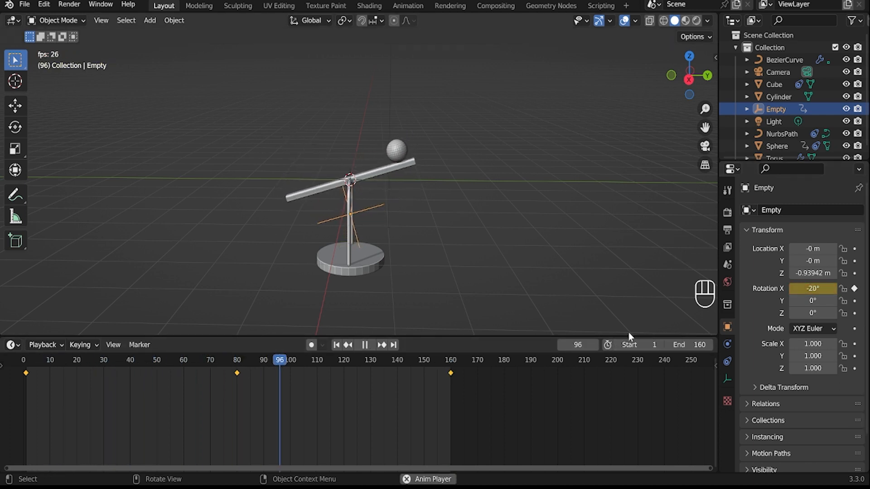
pyautogui.click(548, 229)
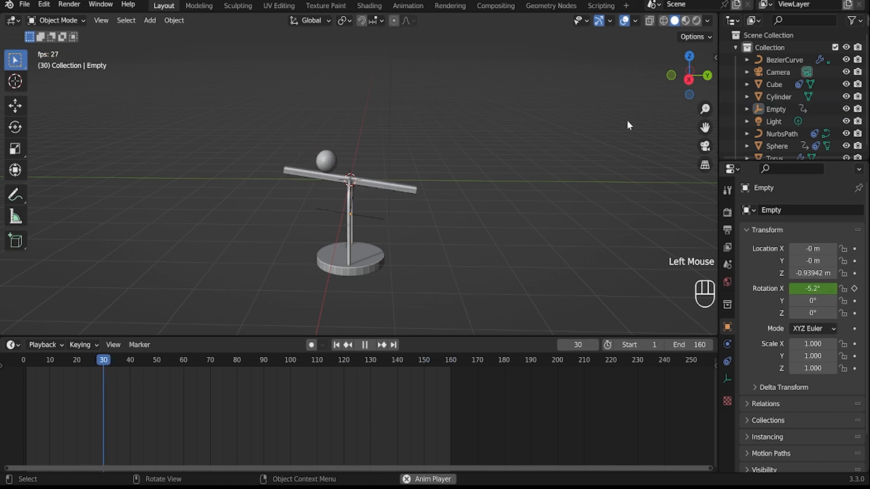
pyautogui.press('space')
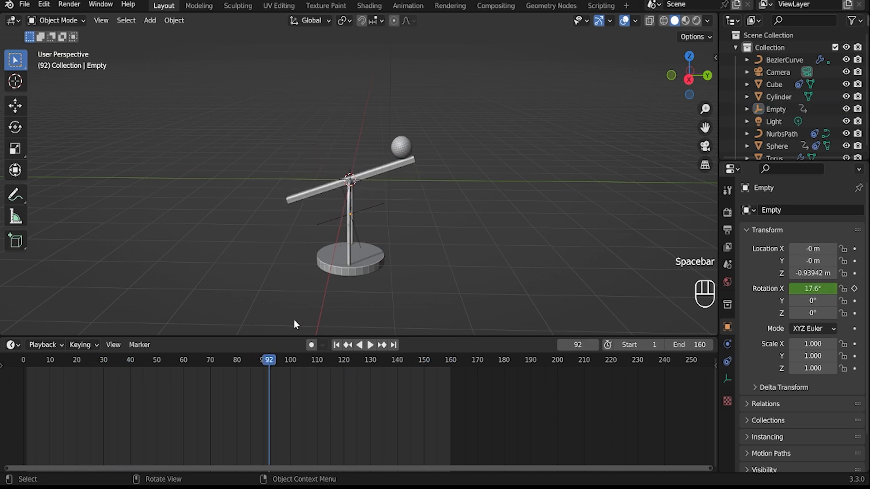
# Put the sphere in Edit Mode and show it close up at frame 40 in the right orthographic view
pyautogui.scroll(3, 421, 118)
pyautogui.keyDown('shift'); pyautogui.moveTo(422, 119); pyautogui.dragTo(257, 374, button='middle'); pyautogui.keyUp('shift')
pyautogui.moveTo(258, 374); pyautogui.dragTo(18, 351)
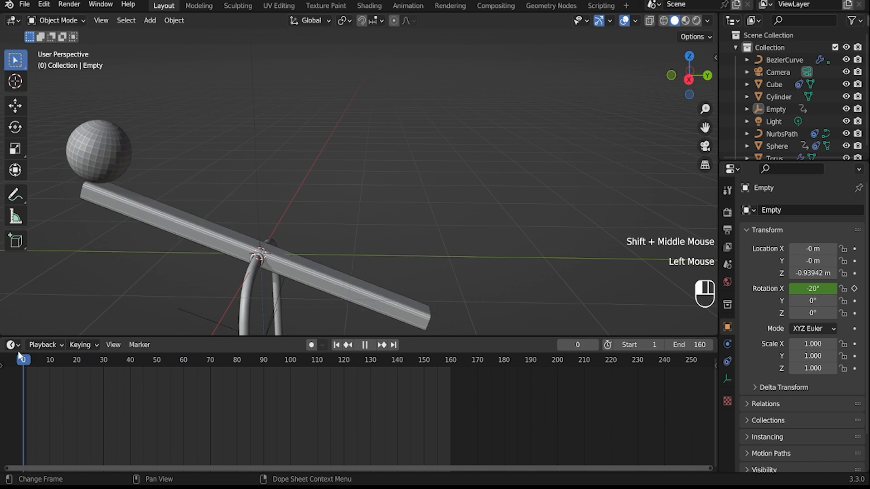
pyautogui.click(119, 137)
pyautogui.keyDown('shift'); pyautogui.moveTo(120, 137); pyautogui.dragTo(334, 175, button='middle'); pyautogui.keyUp('shift')
pyautogui.press('Tab')
pyautogui.moveTo(43, 361); pyautogui.dragTo(131, 370)
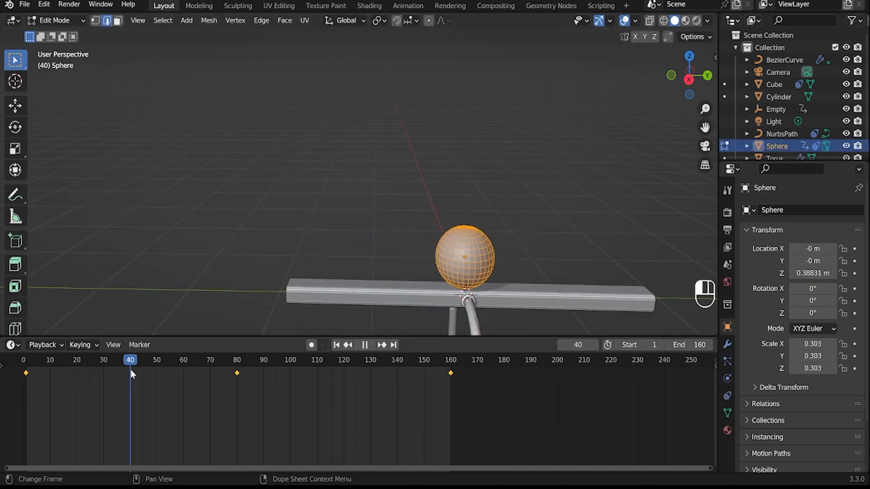
pyautogui.click(689, 80)
pyautogui.keyDown('shift'); pyautogui.scroll(2, 529, 186); pyautogui.keyUp('shift')
pyautogui.keyDown('shift'); pyautogui.moveTo(529, 187); pyautogui.dragTo(517, 189, button='middle'); pyautogui.keyUp('shift')
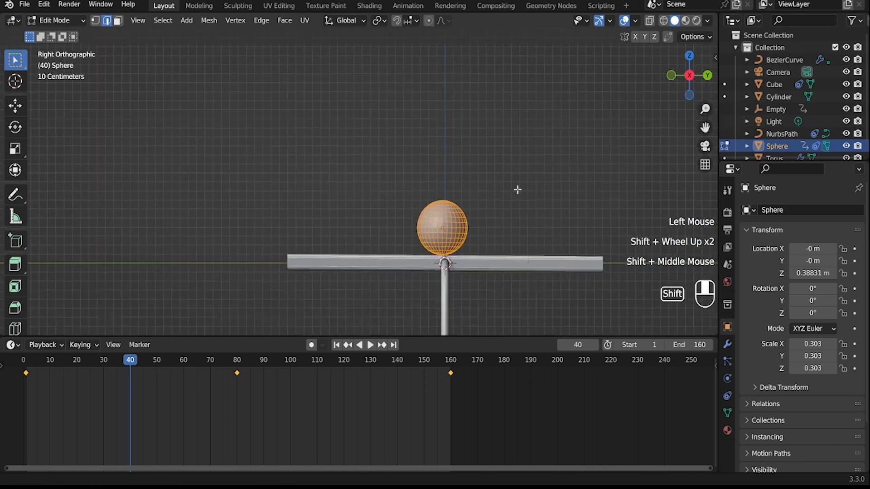
pyautogui.scroll(2, 518, 190)
# Switch the viewport to Material Preview and give the sphere a new material named metal
pyautogui.click(686, 21)
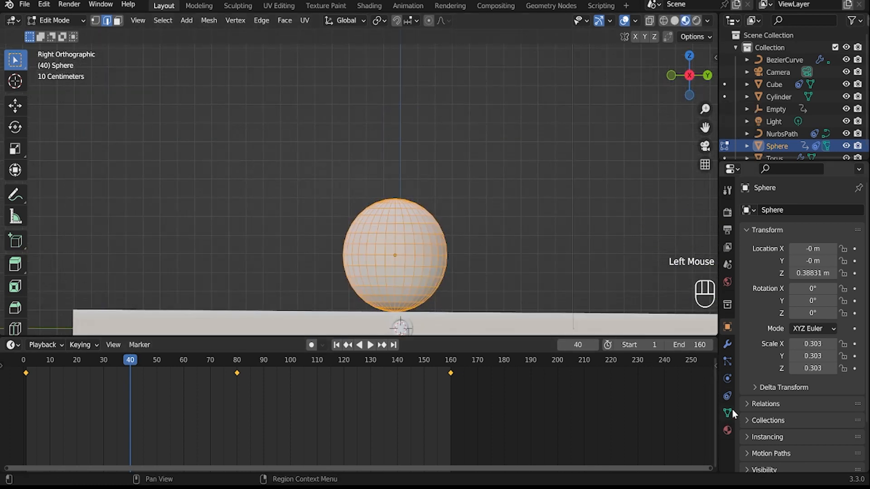
pyautogui.click(727, 430)
pyautogui.click(797, 261)
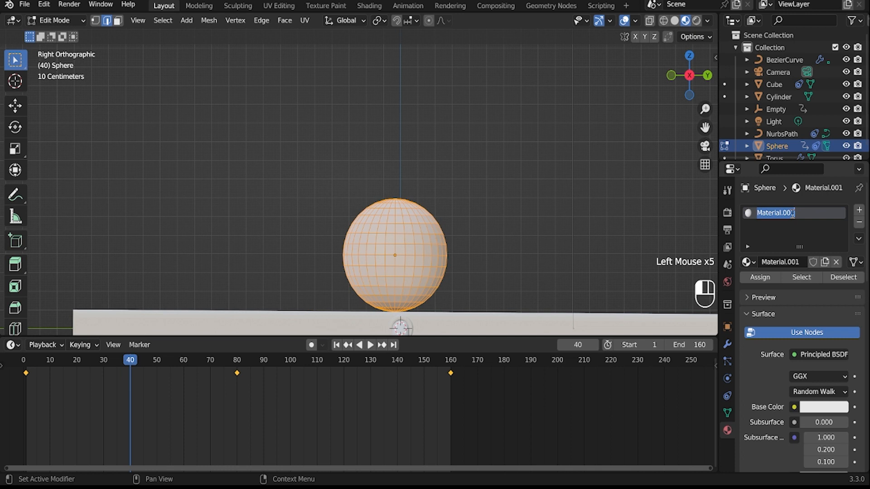
pyautogui.write('metal')
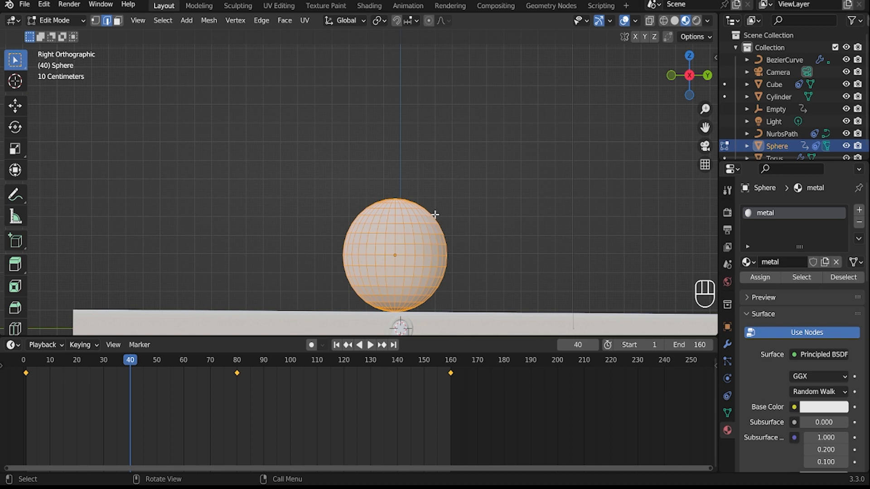
# Add a second material named metal blue and assign it to the faces of the sphere's upper half
pyautogui.click(859, 212)
pyautogui.click(792, 288)
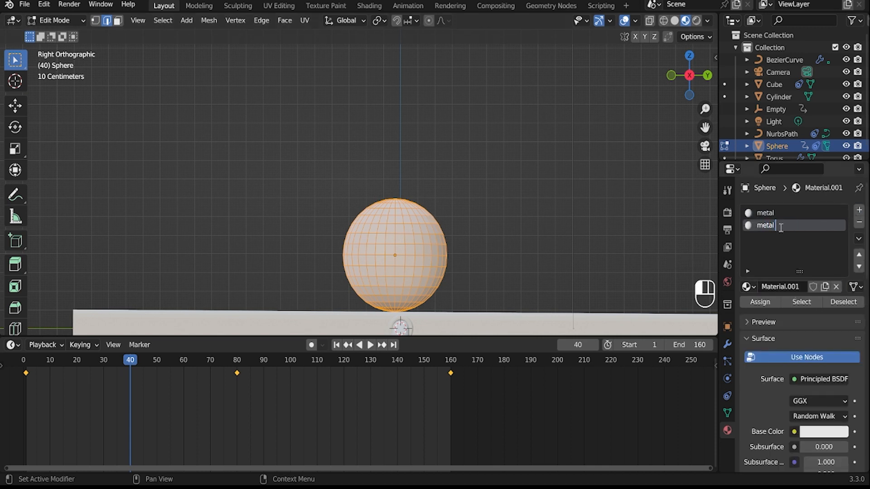
pyautogui.press('3')
pyautogui.hotkey('alt', 'z')
pyautogui.moveTo(310, 129); pyautogui.dragTo(474, 256)
pyautogui.click(760, 302)
# Give the metal blue material a light blue base color and set Metallic to 1.000
pyautogui.click(821, 432)
pyautogui.click(795, 290)
pyautogui.scroll(-5, 826, 425)
pyautogui.scroll(-1, 825, 426)
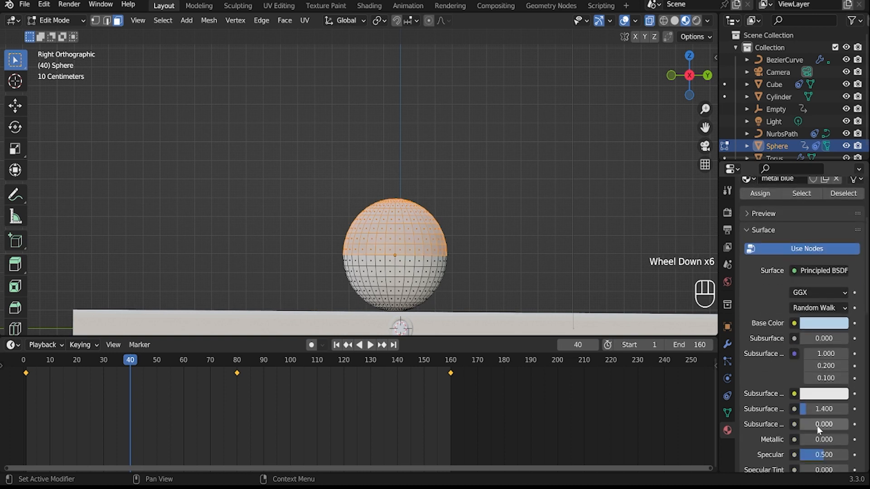
pyautogui.moveTo(817, 425); pyautogui.dragTo(847, 426)
# Return the sphere to Object Mode and shade it smooth, and change the shading of the tilting bar
pyautogui.press('Tab')
pyautogui.rightClick(378, 174)
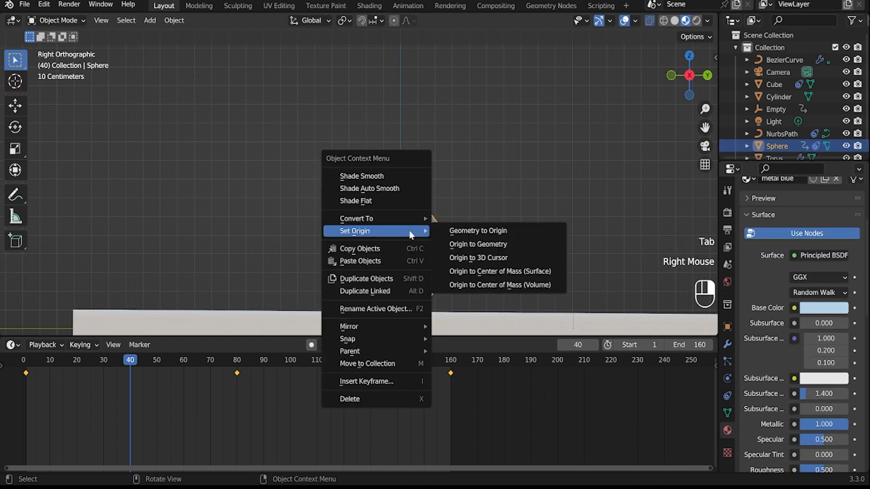
pyautogui.click(359, 175)
pyautogui.scroll(-2, 493, 257)
pyautogui.moveTo(546, 224); pyautogui.dragTo(485, 190, button='middle')
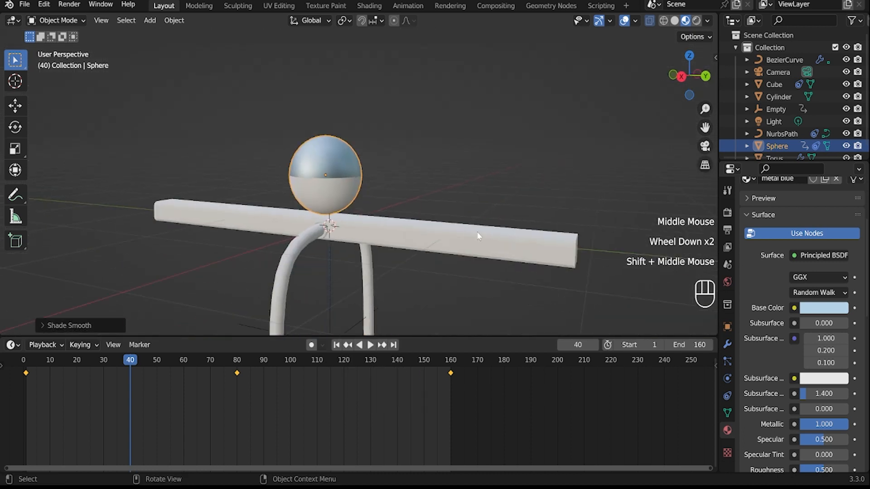
pyautogui.click(423, 232)
pyautogui.rightClick(423, 231)
pyautogui.click(363, 252)
# Select the curved leg, go to frame 0 and show the leg's object transform properties
pyautogui.moveTo(429, 254)
pyautogui.mouseDown(button='middle')
pyautogui.moveTo(425, 210)
pyautogui.moveTo(473, 225)
pyautogui.moveTo(380, 174)
pyautogui.moveTo(289, 76)
pyautogui.moveTo(317, 45)
pyautogui.mouseUp(button='middle')
pyautogui.click(425, 210)
pyautogui.moveTo(55, 361); pyautogui.dragTo(28, 363)
pyautogui.click(21, 363)
pyautogui.moveTo(129, 229); pyautogui.dragTo(168, 219, button='middle')
pyautogui.moveTo(237, 172); pyautogui.dragTo(252, 184, button='middle')
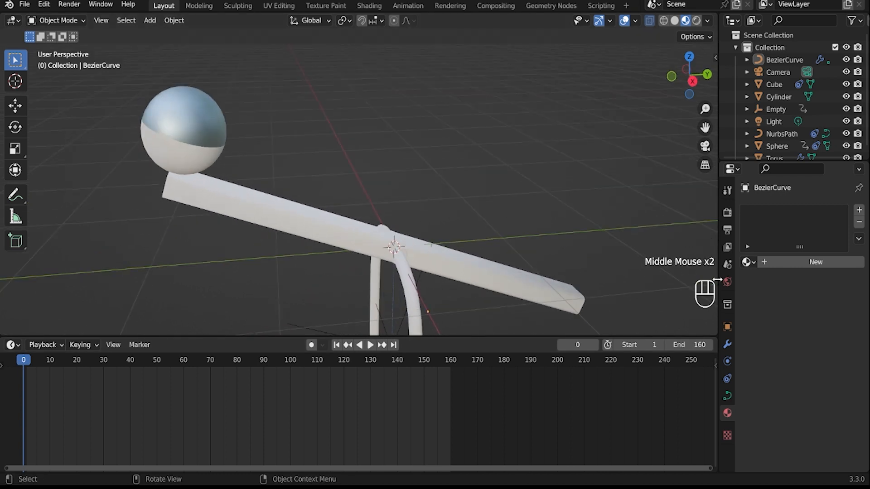
pyautogui.click(727, 344)
pyautogui.click(727, 326)
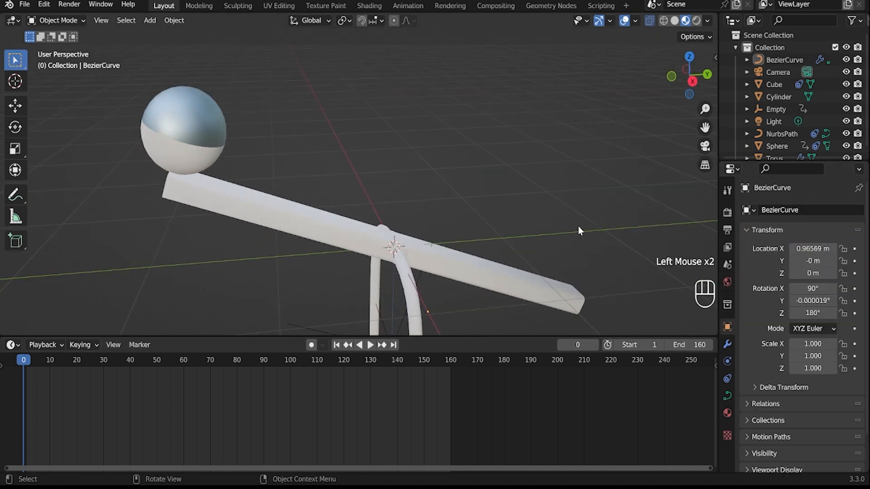
# Play the start of the tilting animation and return to frame 0
pyautogui.scroll(-2, 578, 224)
pyautogui.moveTo(577, 224); pyautogui.dragTo(568, 203, button='middle')
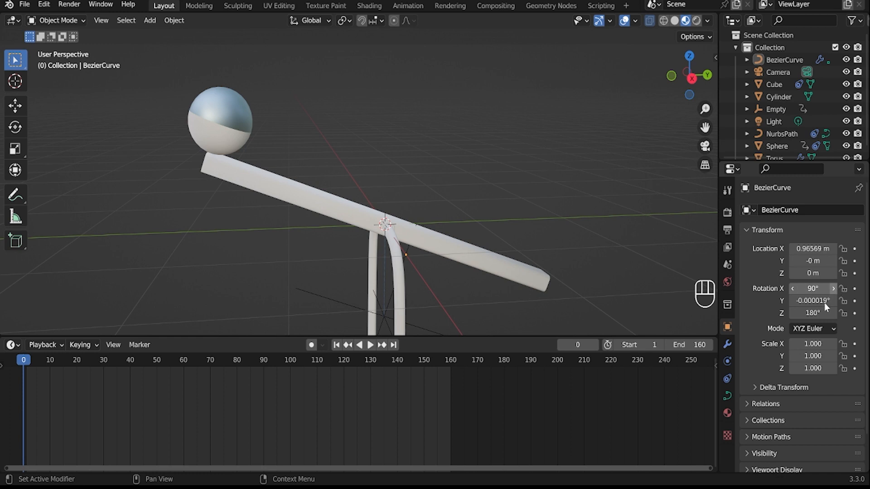
pyautogui.press('space')
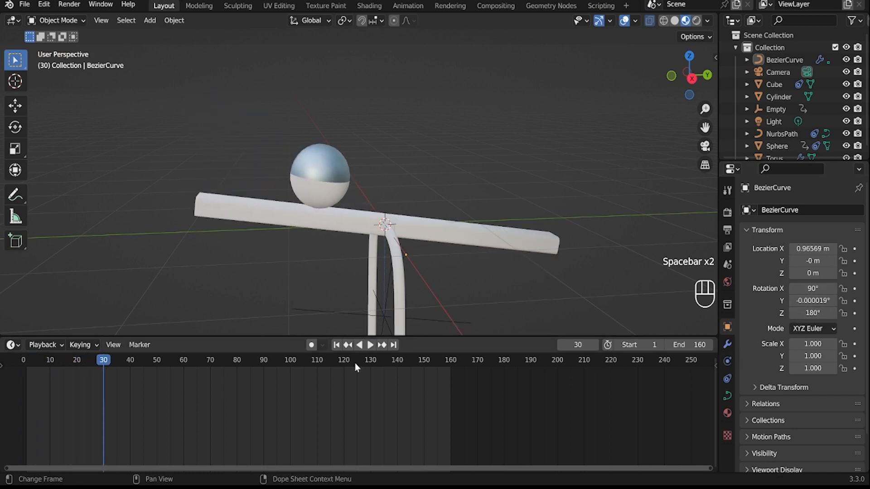
pyautogui.moveTo(97, 359); pyautogui.dragTo(24, 359)
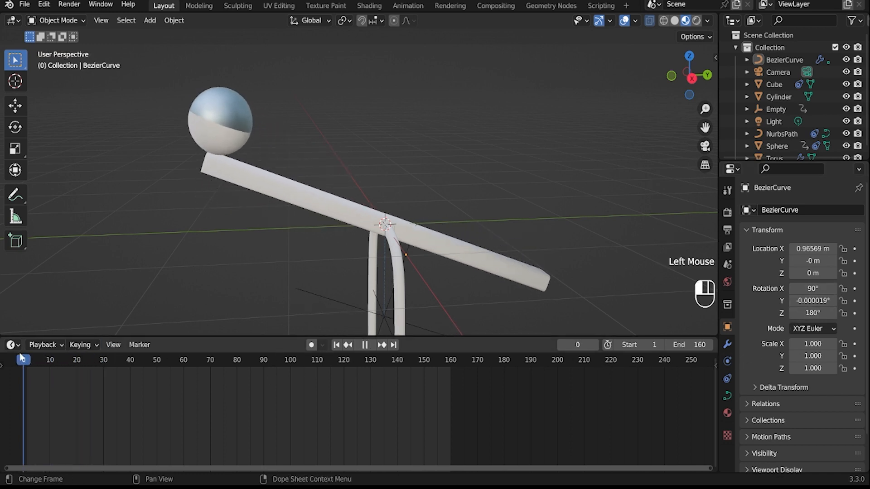
# Select the sphere and keyframe its X rotation at 0° on frame 0
pyautogui.click(229, 119)
pyautogui.moveTo(812, 289)
pyautogui.mouseDown()
pyautogui.moveTo(821, 289)
pyautogui.moveTo(798, 289)
pyautogui.mouseUp()
pyautogui.click(815, 288)
pyautogui.write('0')
pyautogui.press('Return')
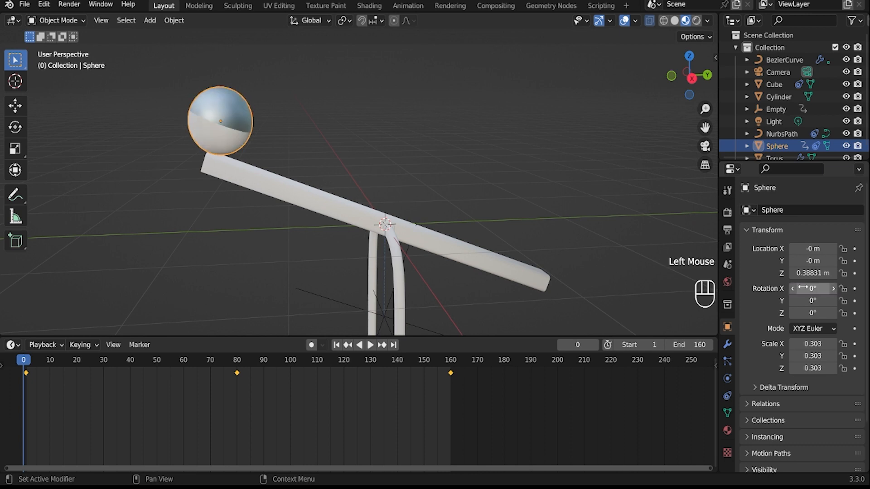
pyautogui.click(854, 288)
# Keyframe the sphere's X rotation at 720° on frame 80 and at 0° on frame 160
pyautogui.click(236, 360)
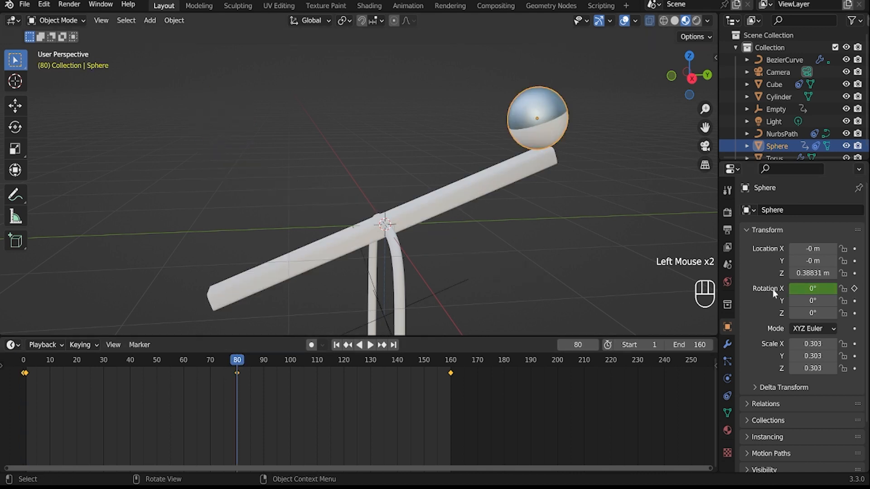
pyautogui.click(819, 286)
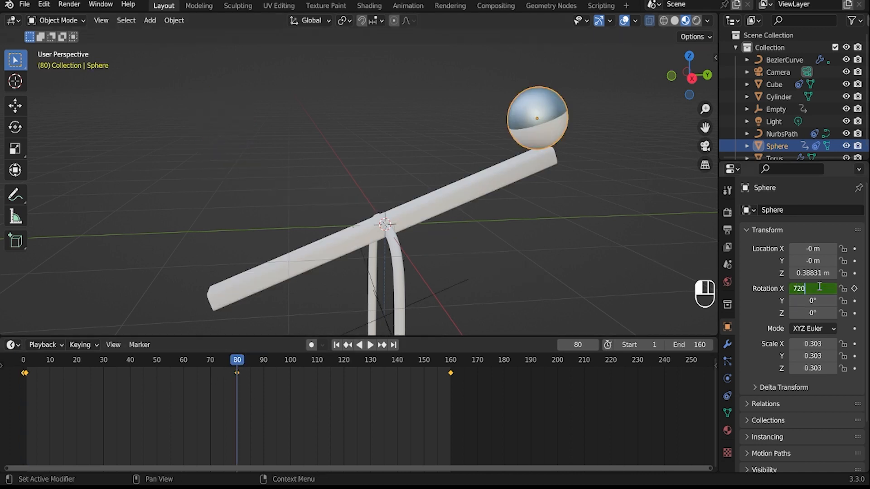
pyautogui.click(853, 289)
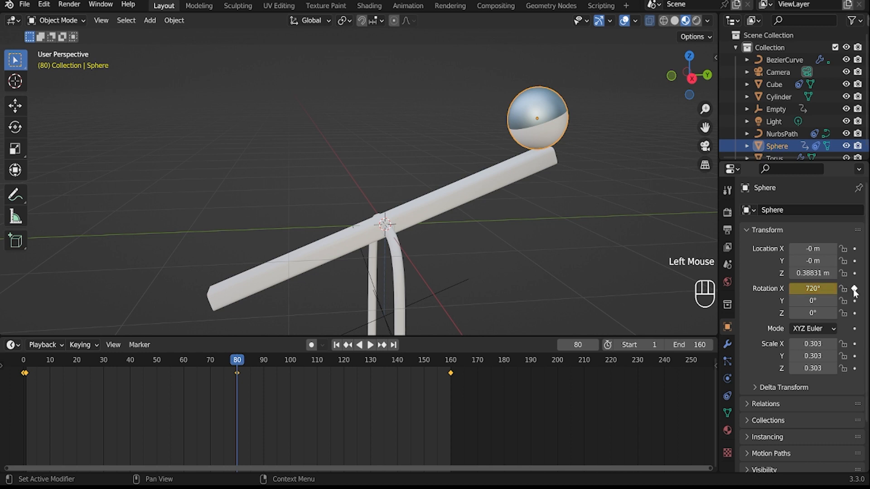
pyautogui.moveTo(241, 366); pyautogui.dragTo(450, 385)
pyautogui.click(817, 291)
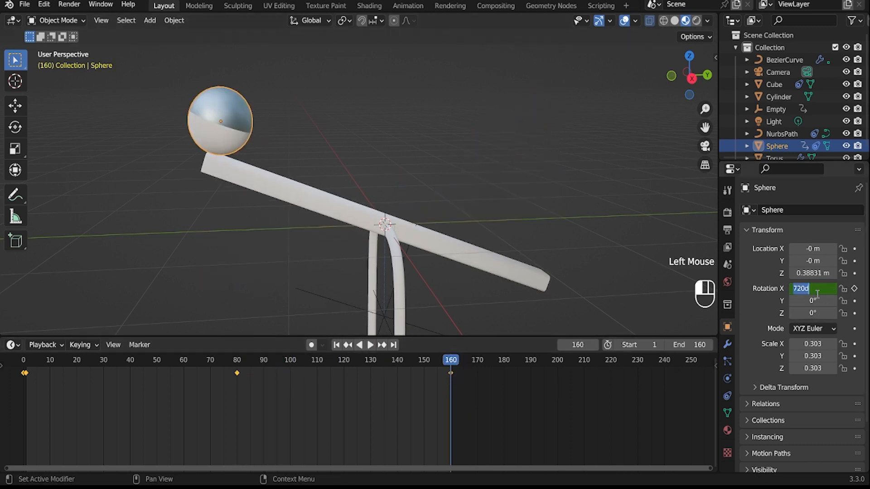
pyautogui.click(853, 289)
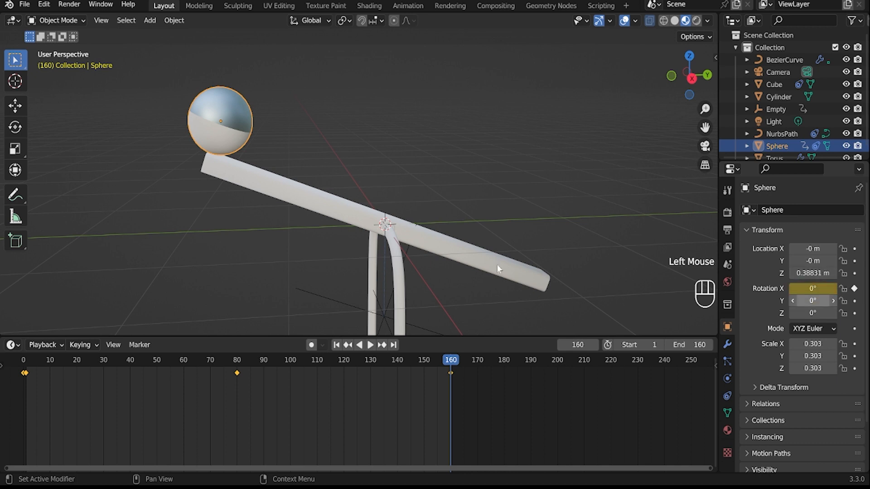
# Play the animation to check how the sphere spins while rolling along the bar
pyautogui.press('space')
pyautogui.press('space')
pyautogui.press('space')
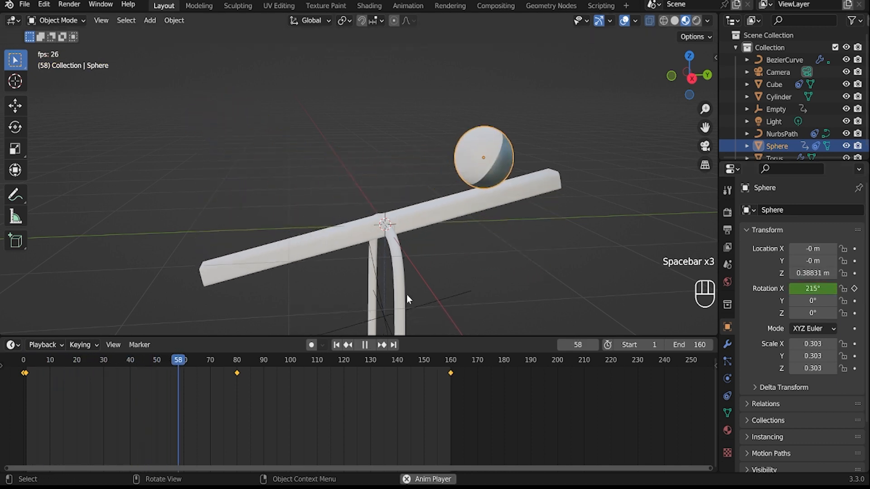
pyautogui.press('space')
# Try an X rotation of -720° for the sphere at frame 80 and play the animation
pyautogui.moveTo(207, 373); pyautogui.dragTo(237, 372)
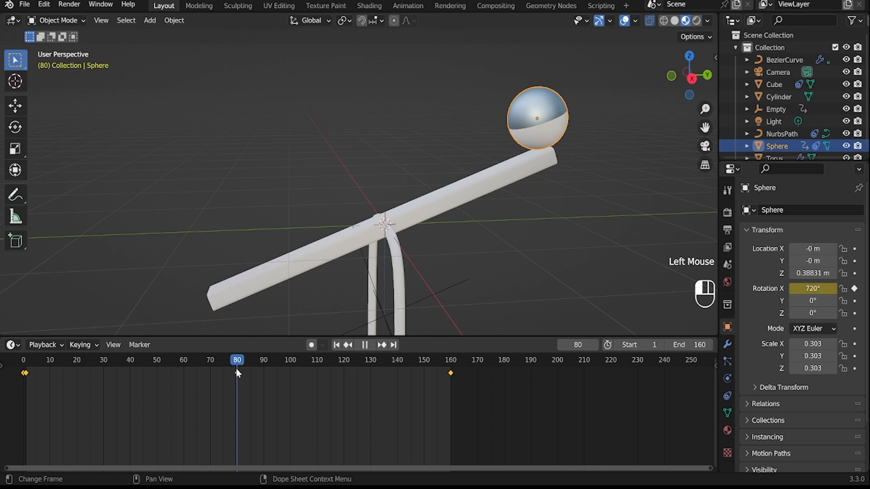
pyautogui.click(814, 289)
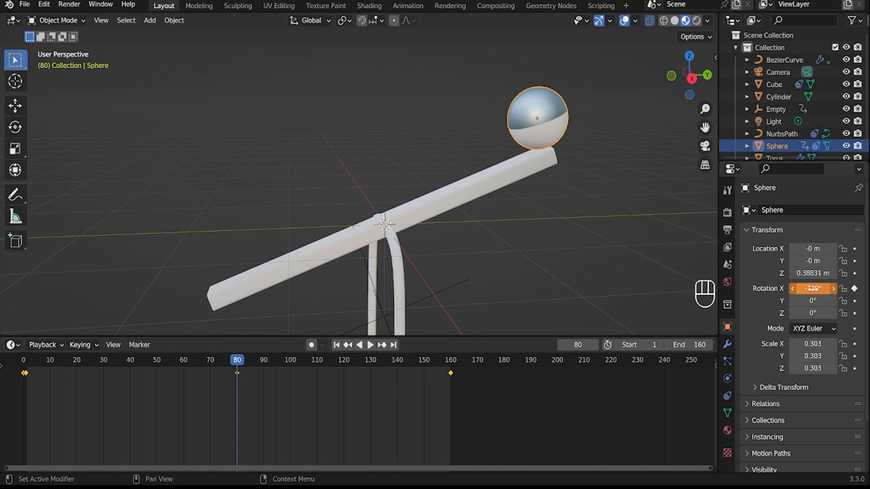
pyautogui.press('space')
pyautogui.press('space')
pyautogui.press('space')
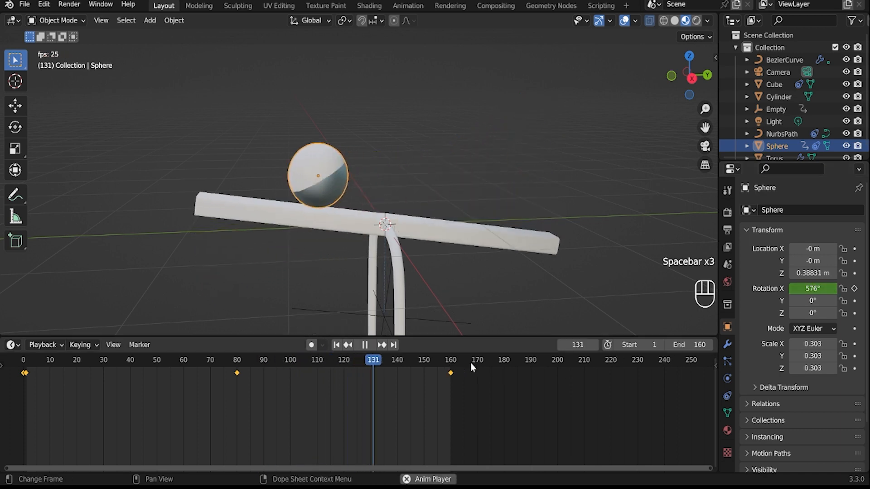
pyautogui.press('space')
pyautogui.click(855, 287)
pyautogui.click(855, 287)
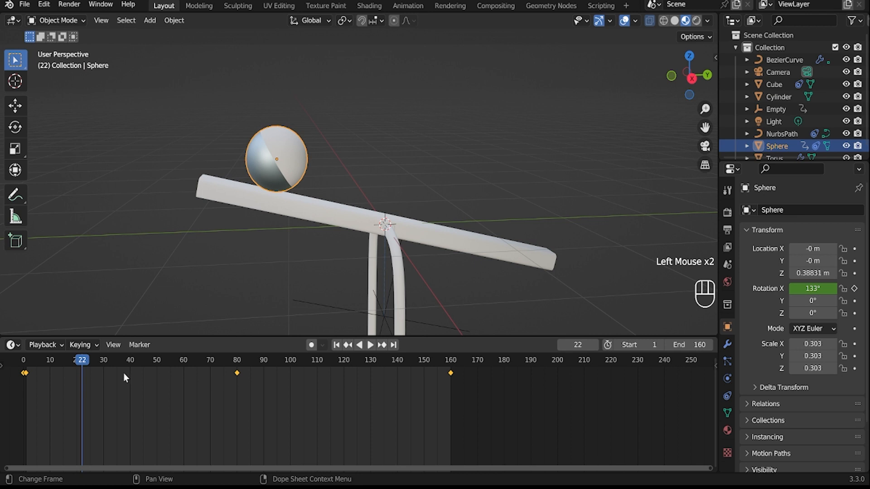
# Try moving the sphere's frame 1 keyframe to frame 28, play the result and undo the move
pyautogui.moveTo(216, 337)
pyautogui.mouseDown()
pyautogui.moveTo(231, 305)
pyautogui.moveTo(222, 324)
pyautogui.mouseUp()
pyautogui.moveTo(100, 348)
pyautogui.mouseDown()
pyautogui.moveTo(235, 358)
pyautogui.moveTo(31, 358)
pyautogui.moveTo(98, 359)
pyautogui.mouseUp()
pyautogui.press('space')
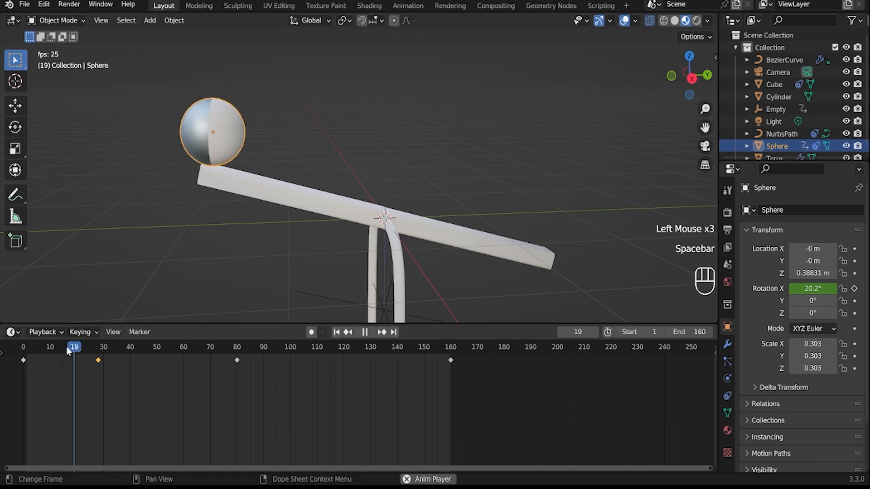
pyautogui.press('space')
pyautogui.hotkey('ctrl', 'z')
pyautogui.hotkey('ctrl', 'z')
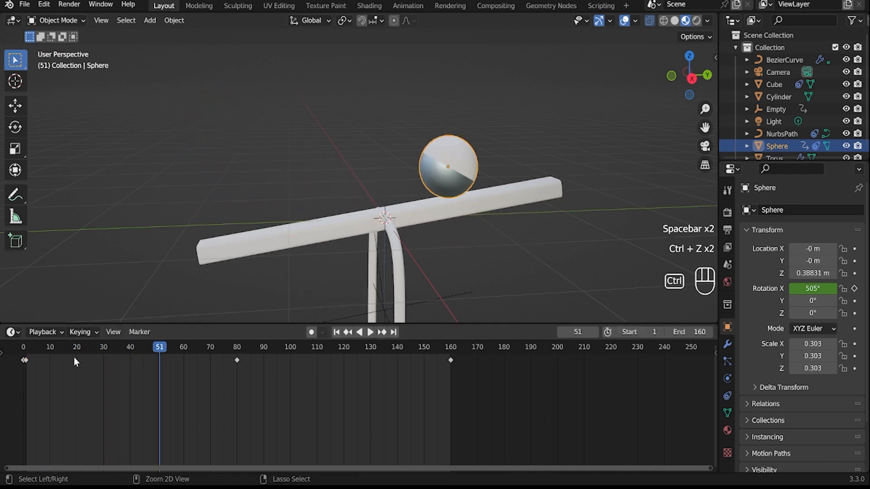
# Delete the sphere's rotation keyframe at frame 0
pyautogui.moveTo(35, 357); pyautogui.dragTo(239, 366)
pyautogui.press('x')
pyautogui.click(209, 384)
# Play the animation to compare the sphere's spin with the remaining keyframes, selecting the one at frame 160
pyautogui.press('space')
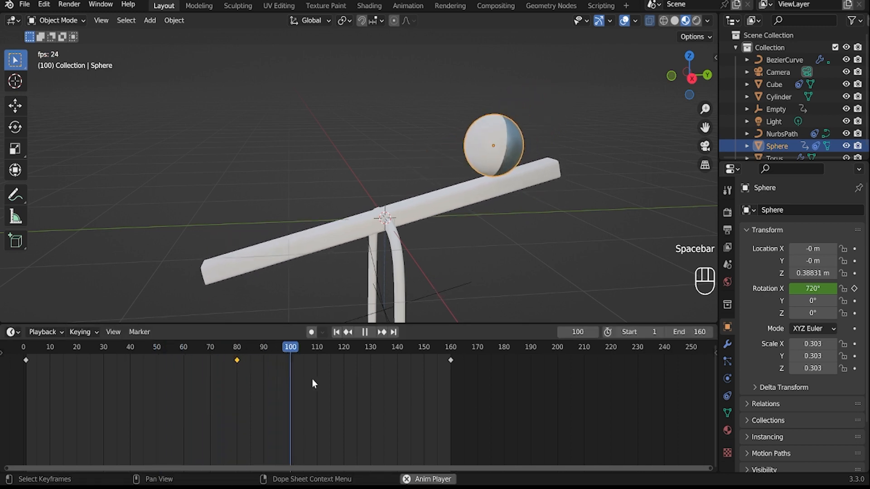
pyautogui.moveTo(439, 358); pyautogui.dragTo(450, 359)
pyautogui.press('space')
pyautogui.press('space')
pyautogui.press('space')
pyautogui.press('space')
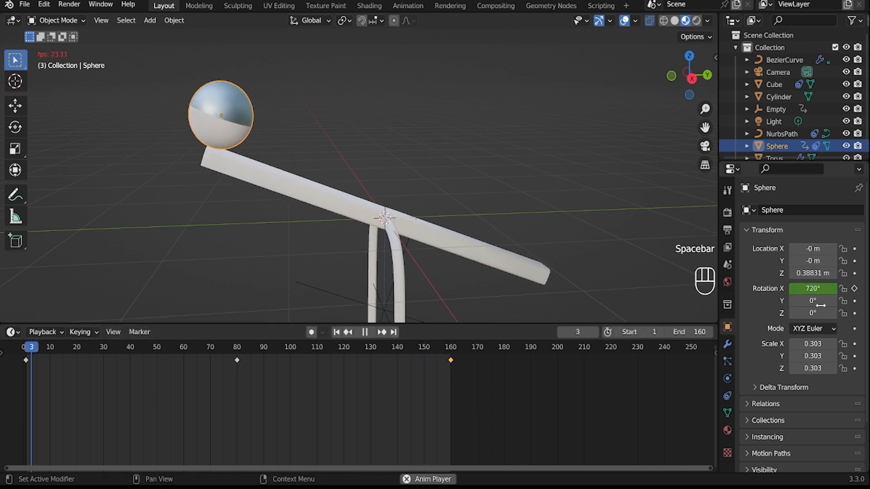
# Keyframe the sphere's X rotation at frame 1 and open its value for editing
pyautogui.click(29, 358)
pyautogui.moveTo(28, 354); pyautogui.dragTo(25, 355)
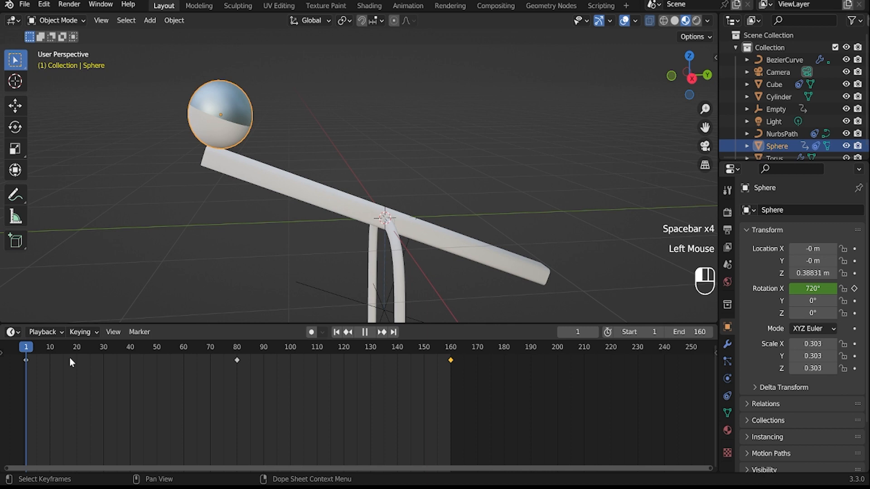
pyautogui.click(854, 289)
pyautogui.doubleClick(812, 289)
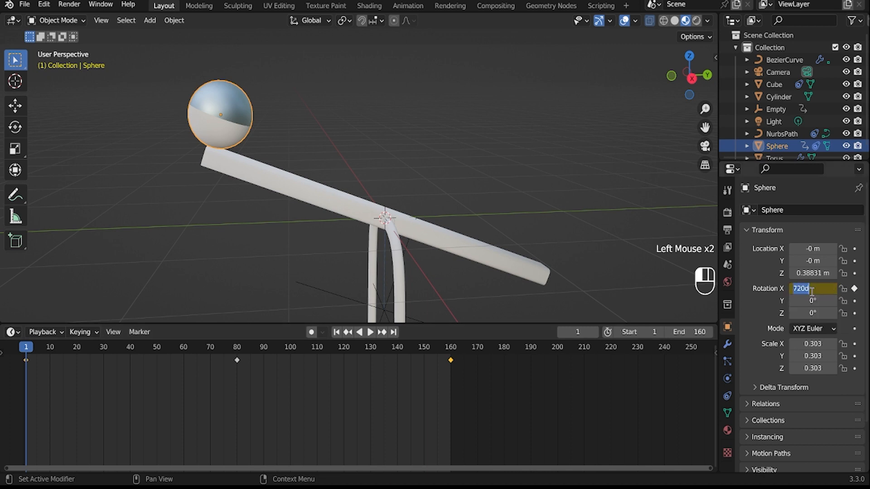
# Try changing the sphere's X rotation to -720° at frame 80 and preview the motion from the start
pyautogui.click(236, 347)
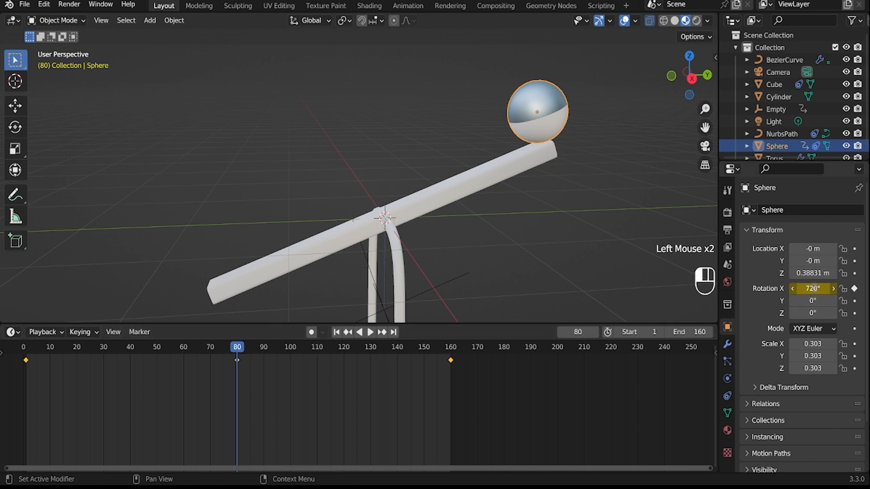
pyautogui.click(855, 289)
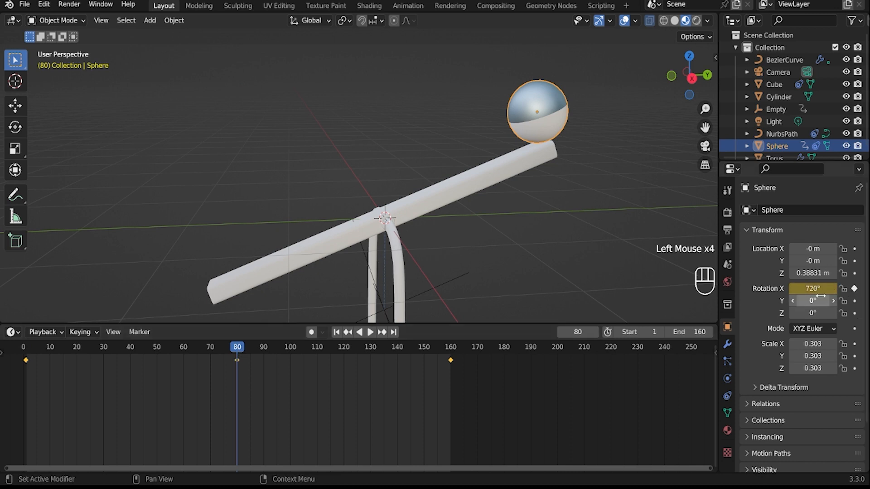
pyautogui.click(819, 294)
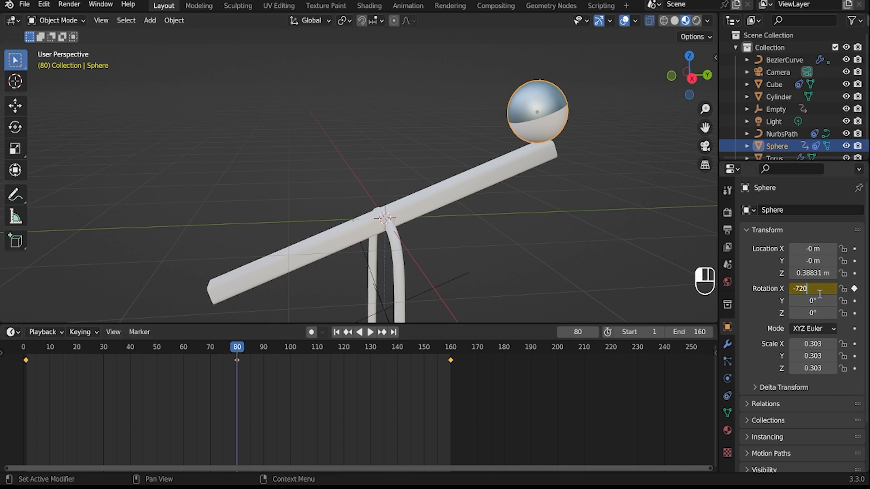
pyautogui.click(61, 347)
pyautogui.press('space')
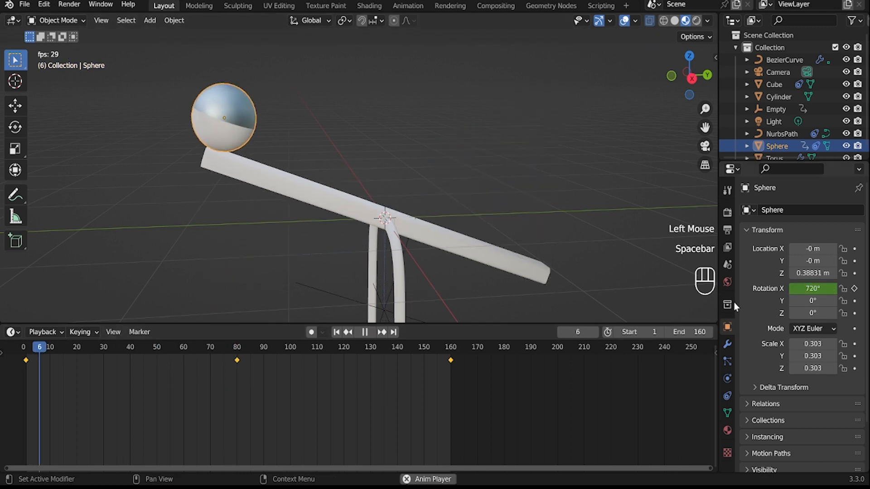
pyautogui.press('space')
# Remove the sphere's X rotation keyframe at frame 1 and set the X rotation to 0°
pyautogui.moveTo(79, 348); pyautogui.dragTo(26, 349)
pyautogui.click(854, 290)
pyautogui.click(854, 301)
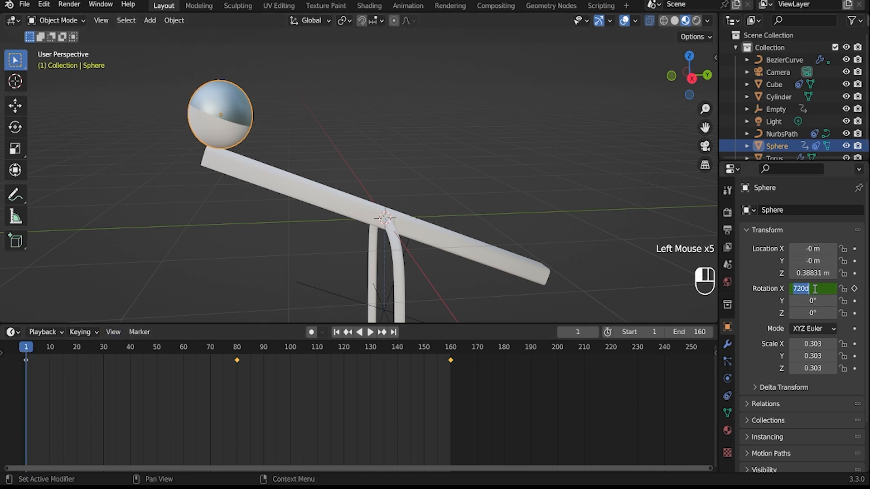
# Play the animation and check the sphere's spin during the roll back towards frame 160
pyautogui.press('space')
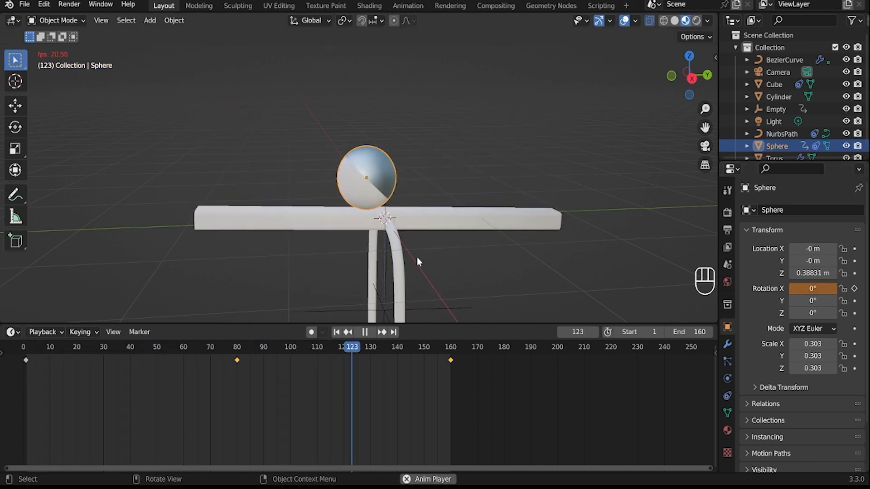
pyautogui.press('space')
pyautogui.press('space')
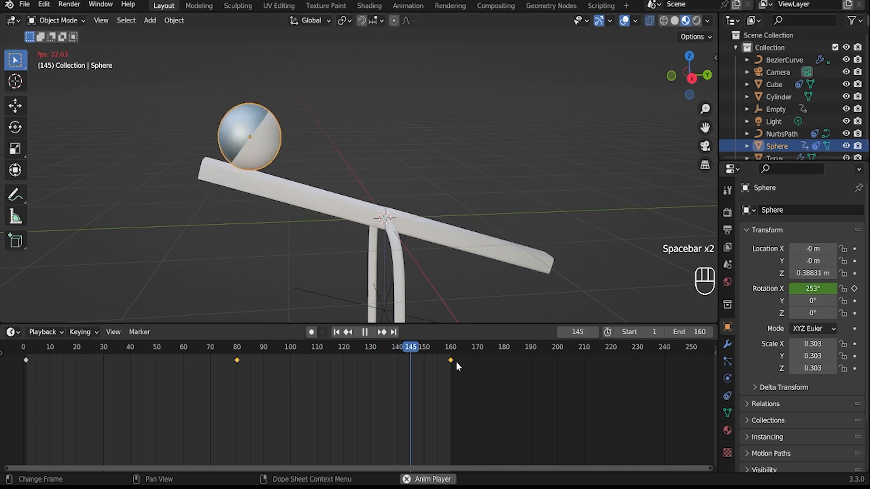
pyautogui.press('space')
# Keyframe the sphere's X rotation at frame 159 and open its value for editing
pyautogui.scroll(-4, 450, 379)
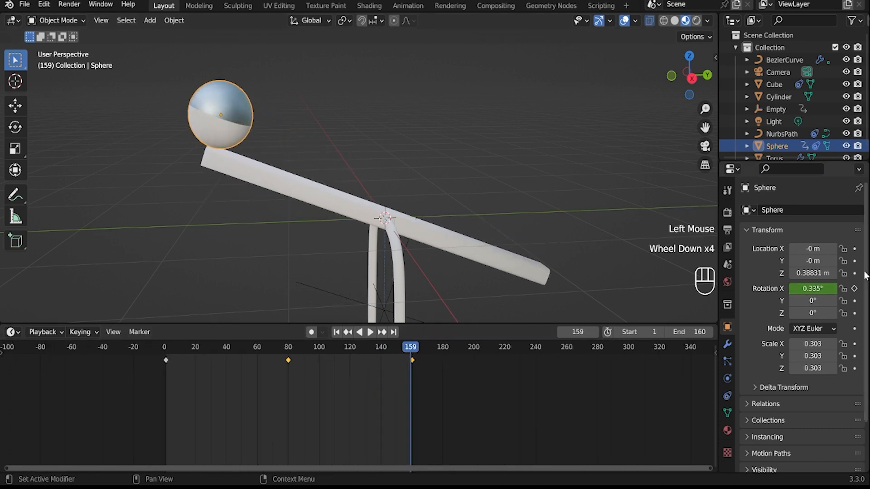
pyautogui.click(854, 288)
pyautogui.click(853, 289)
pyautogui.click(854, 288)
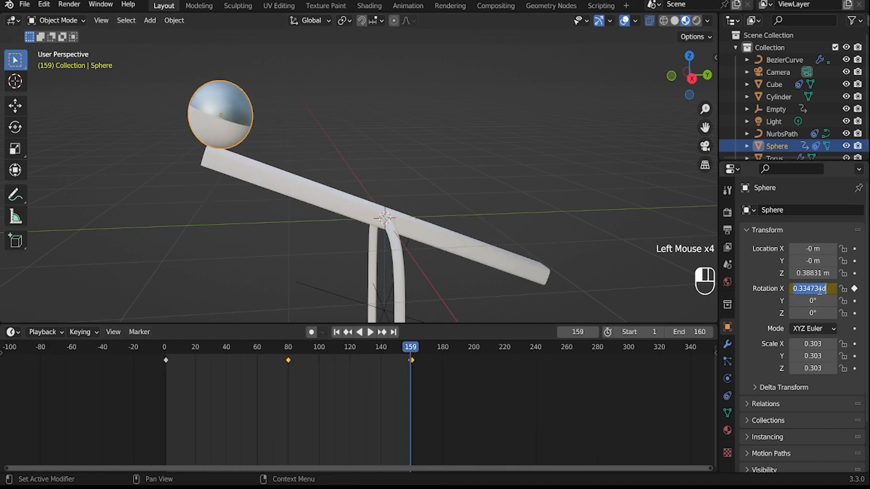
# Play the animation, stop it at frame 103 and set the sphere's X rotation to 0°
pyautogui.press('space')
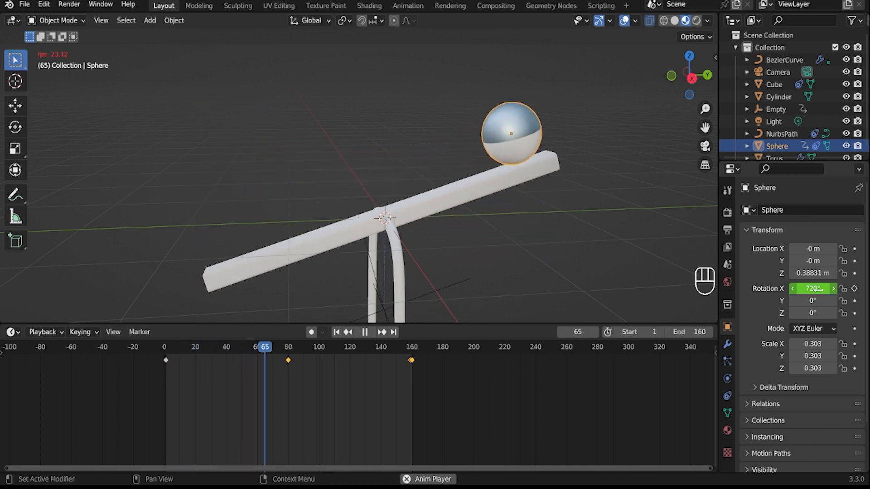
pyautogui.press('space')
pyautogui.click(817, 289)
pyautogui.write('0')
pyautogui.press('Return')
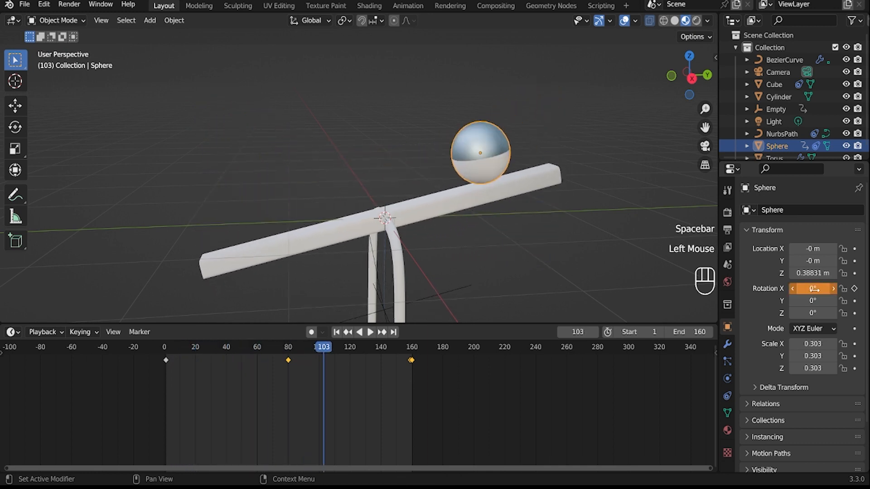
# Play the sphere's roll, stop it at frame 121 to check the X rotation, and return to frame 0
pyautogui.press('space')
pyautogui.press('space')
pyautogui.click(814, 289)
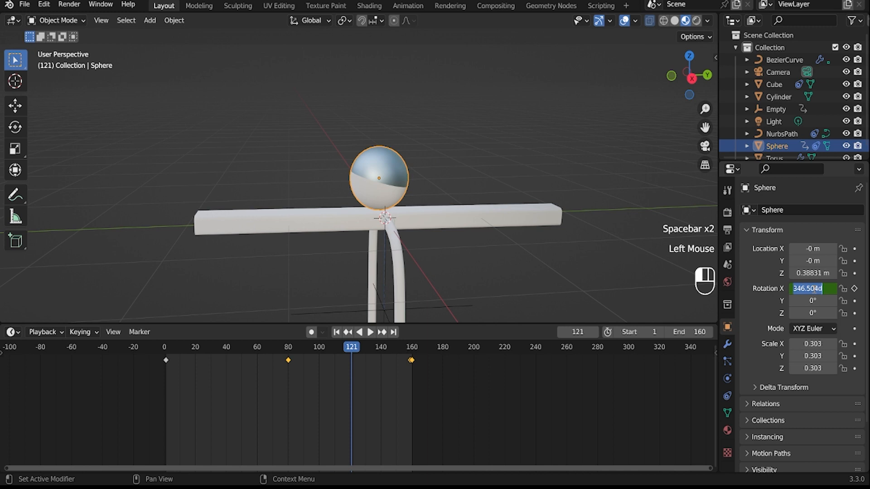
pyautogui.moveTo(377, 355); pyautogui.dragTo(172, 346)
pyautogui.press('space')
pyautogui.press('space')
pyautogui.click(167, 348)
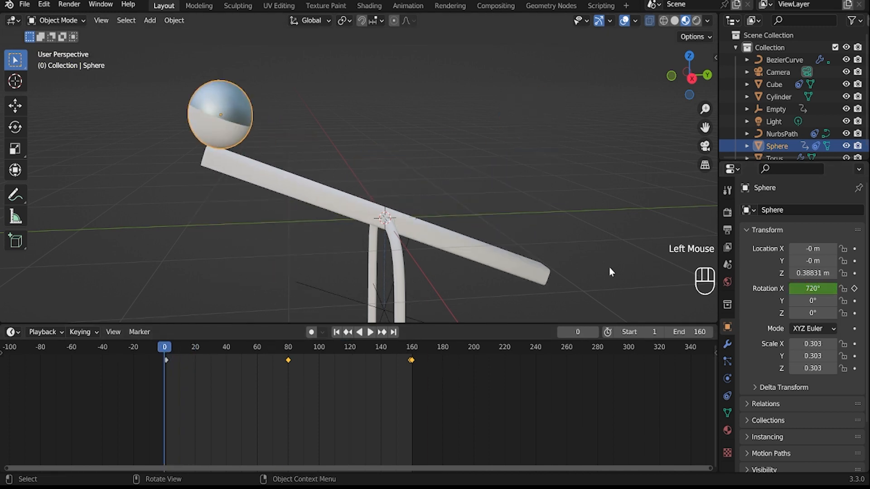
pyautogui.keyDown('alt'); pyautogui.scroll(-3, 530, 261); pyautogui.keyUp('alt')
pyautogui.keyDown('alt'); pyautogui.scroll(-4, 528, 259); pyautogui.keyUp('alt')
pyautogui.click(163, 347)
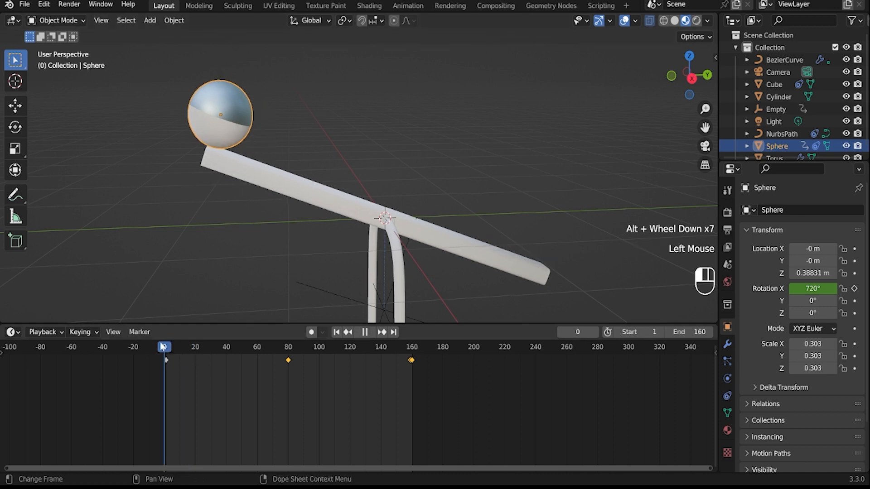
pyautogui.click(13, 332)
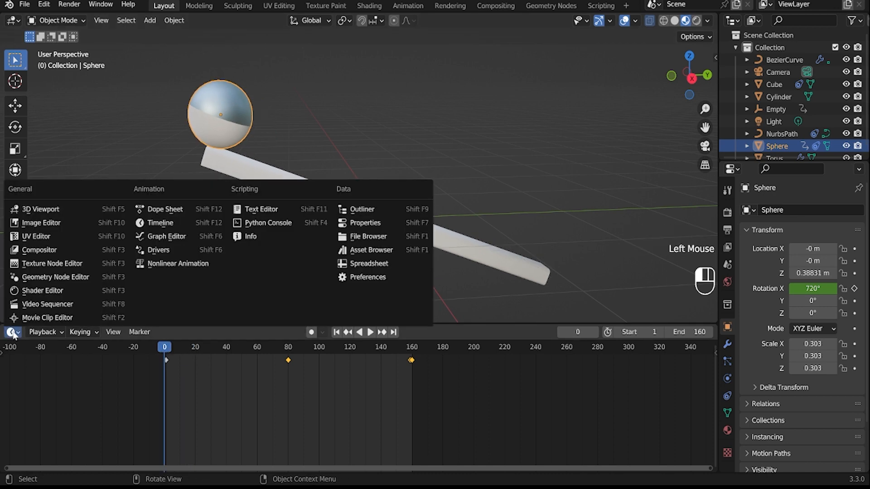
pyautogui.click(46, 332)
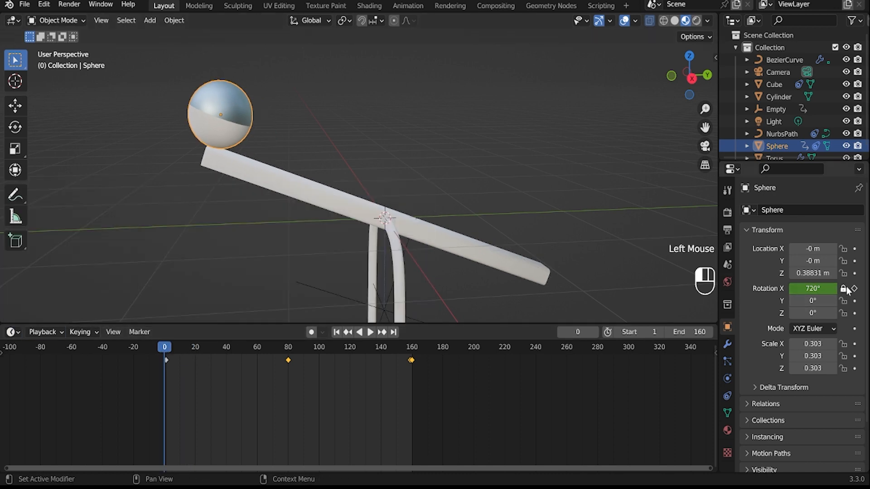
# Play the animation, keyframe the sphere's X rotation at frame 101 and replay the roll to check its spin
pyautogui.press('space')
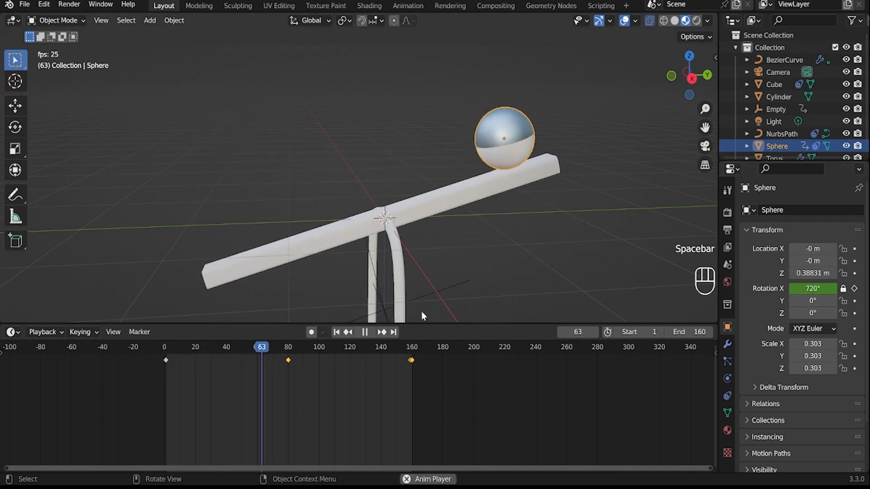
pyautogui.press('space')
pyautogui.click(852, 293)
pyautogui.press('space')
pyautogui.press('space')
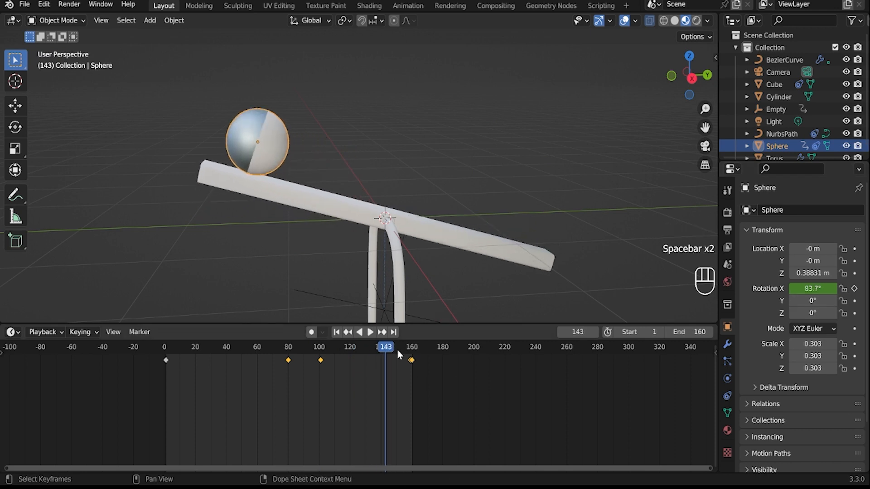
# Delete all of the sphere's keyframes from the timeline
pyautogui.click(407, 362)
pyautogui.moveTo(407, 361); pyautogui.dragTo(164, 355)
pyautogui.click(359, 347)
pyautogui.press('x')
pyautogui.click(374, 362)
pyautogui.click(319, 360)
pyautogui.press('x')
pyautogui.click(319, 362)
pyautogui.click(165, 360)
pyautogui.press('x')
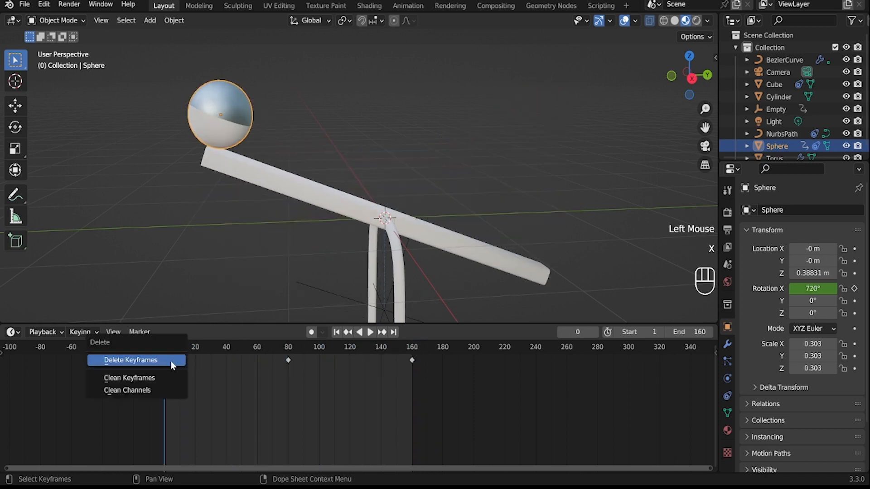
pyautogui.click(170, 361)
pyautogui.press('x')
pyautogui.click(290, 357)
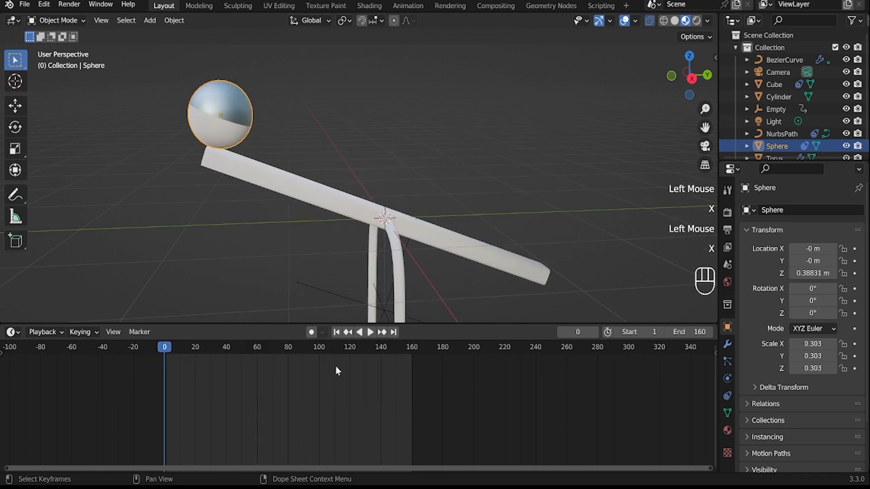
# Keyframe the offset of the sphere's Follow Path constraint at 0 on frame 0
pyautogui.press('space')
pyautogui.moveTo(197, 352); pyautogui.dragTo(165, 389)
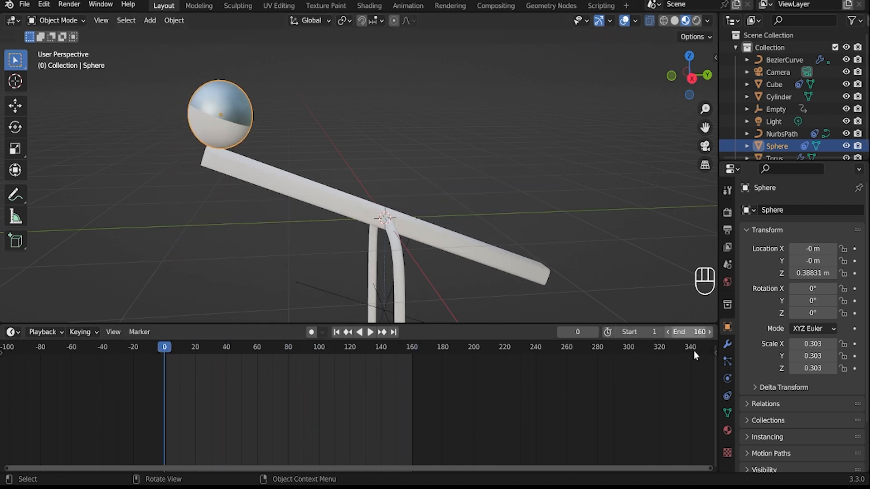
pyautogui.click(727, 395)
pyautogui.click(854, 264)
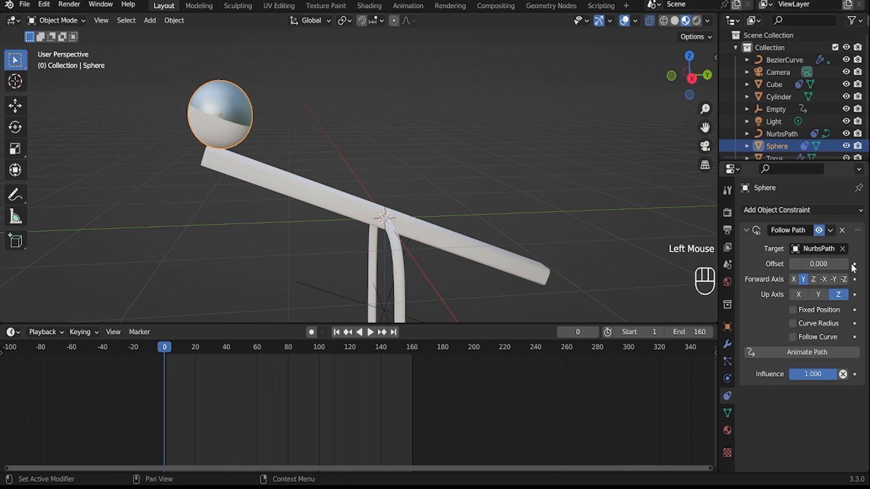
# Set the sphere's Follow Path offset to -100 at frame 80 and keyframe it
pyautogui.click(289, 353)
pyautogui.press('space')
pyautogui.click(289, 352)
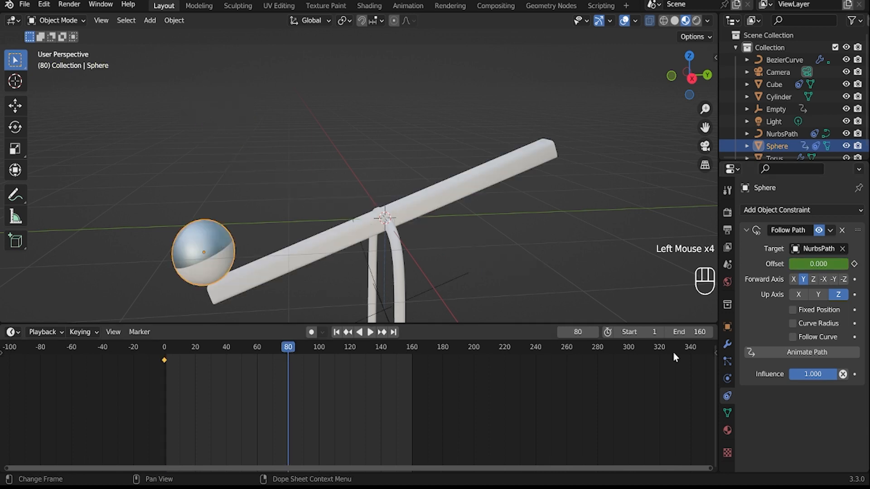
pyautogui.click(807, 264)
pyautogui.write('-100')
pyautogui.press('Return')
pyautogui.click(855, 263)
# Set and keyframe the sphere's Follow Path offset at 0 on frame 160, and play the animation to check the roll
pyautogui.doubleClick(410, 355)
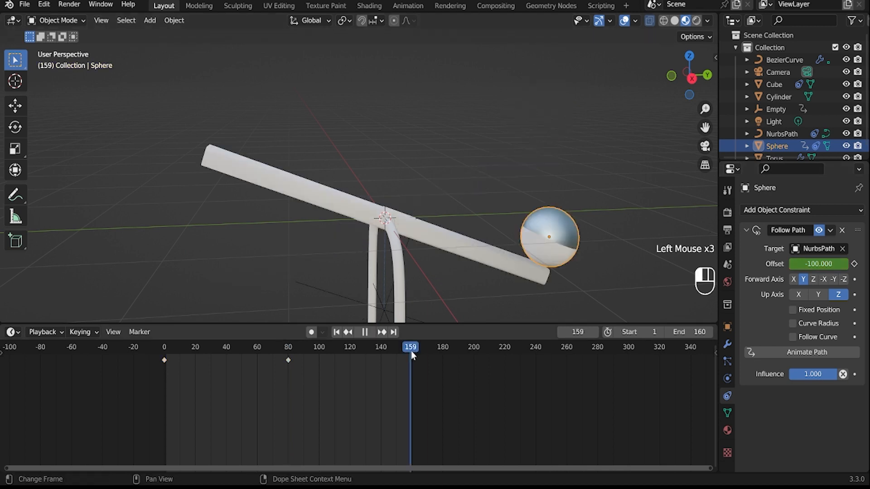
pyautogui.write('0')
pyautogui.press('Return')
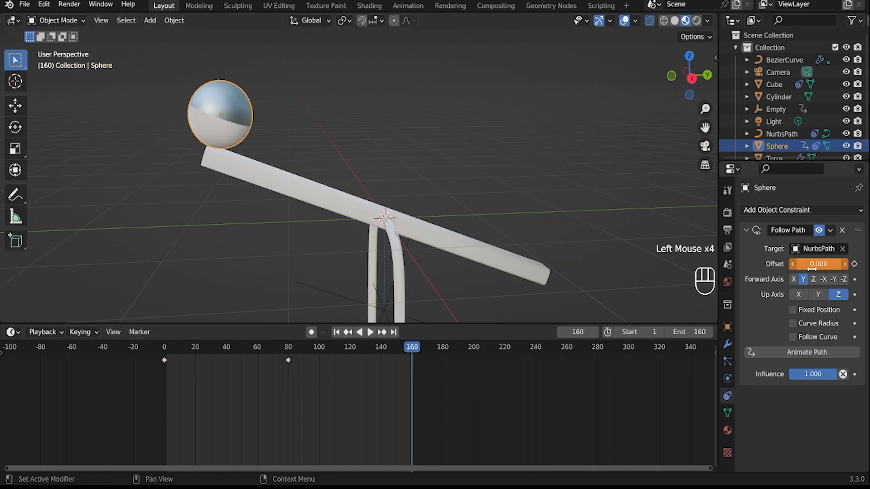
pyautogui.click(854, 264)
pyautogui.press('space')
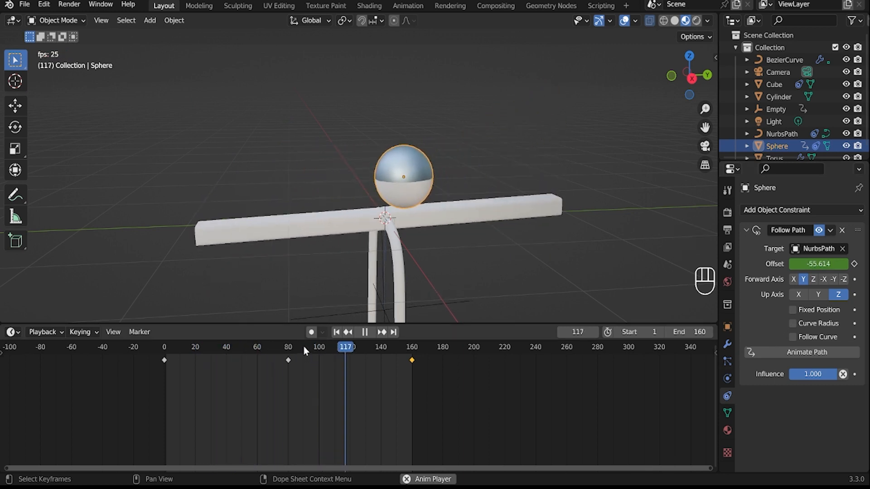
pyautogui.press('space')
# Keyframe the sphere's X rotation at 0° on frame 0
pyautogui.click(164, 347)
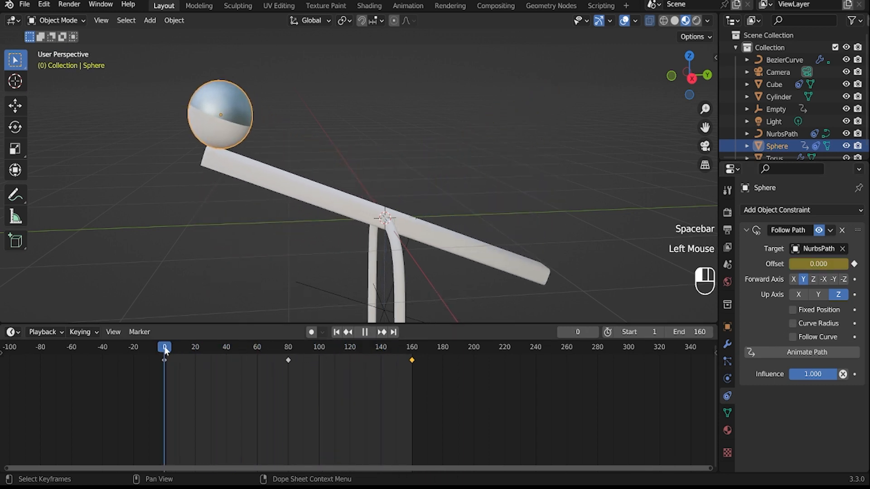
pyautogui.click(727, 325)
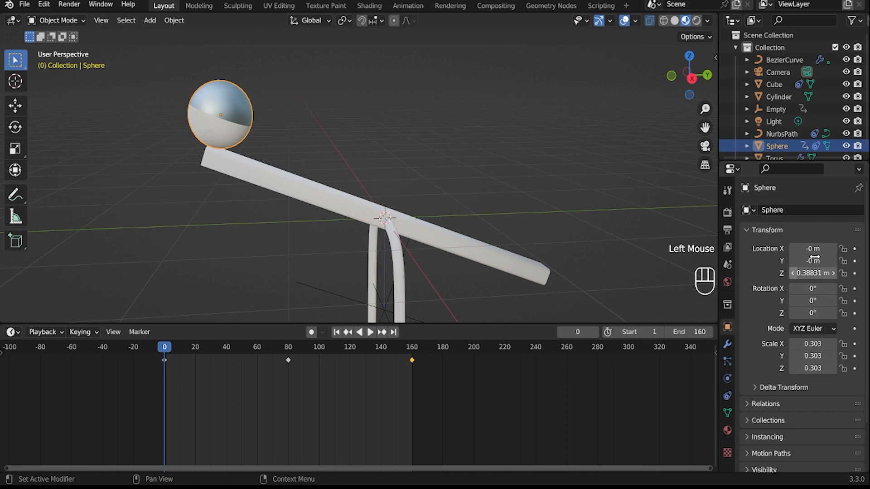
pyautogui.click(854, 289)
# Set the sphere's X rotation to -720° at frame 81 and keyframe it
pyautogui.click(288, 353)
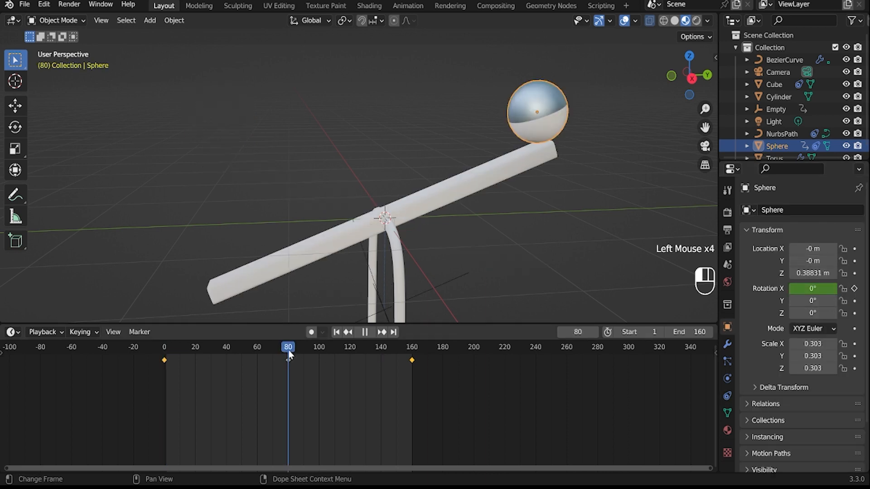
pyautogui.doubleClick(809, 290)
pyautogui.write('-72')
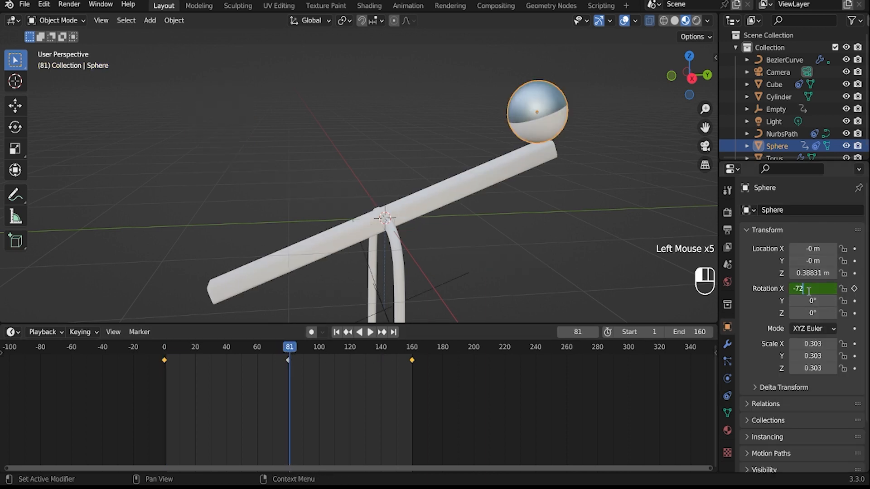
pyautogui.write('0')
pyautogui.press('Return')
pyautogui.click(854, 288)
# Play the animation around frame 80 and again from frame 0 to check the sphere's spin
pyautogui.press('space')
pyautogui.press('space')
pyautogui.click(288, 349)
pyautogui.click(290, 353)
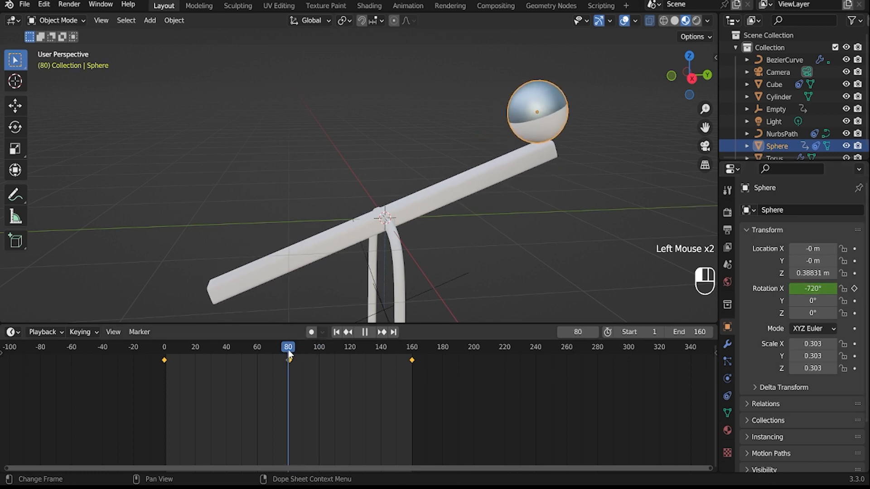
pyautogui.keyDown('alt'); pyautogui.scroll(5, 284, 357); pyautogui.keyUp('alt')
pyautogui.press('space')
pyautogui.press('space')
pyautogui.click(162, 347)
pyautogui.press('space')
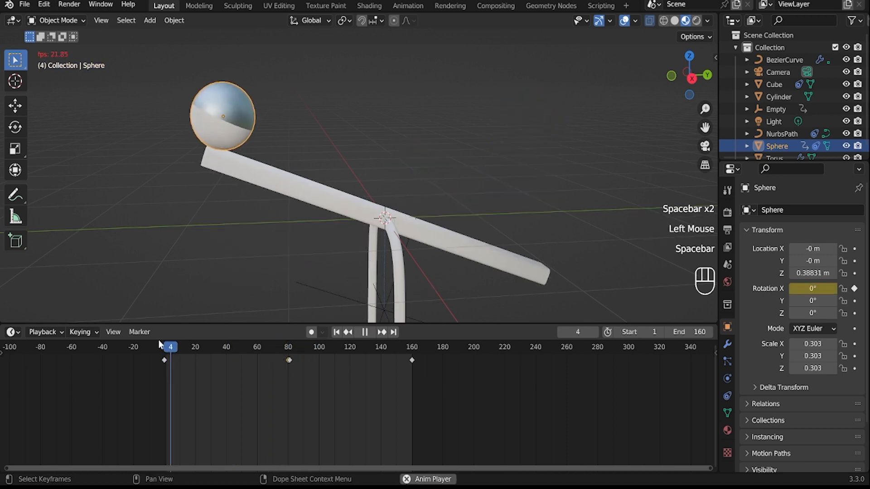
# Set the sphere's X rotation to 0° at frame 160 and keyframe it
pyautogui.click(392, 354)
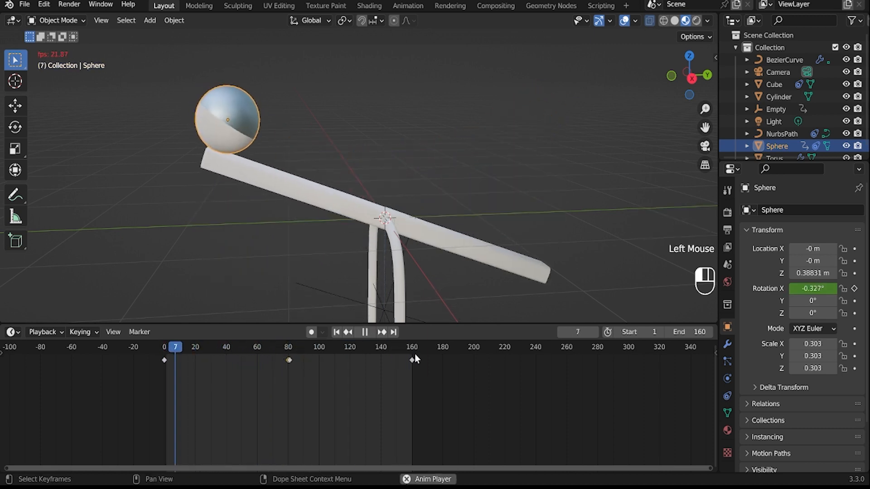
pyautogui.click(414, 354)
pyautogui.press('space')
pyautogui.click(409, 350)
pyautogui.moveTo(409, 350); pyautogui.dragTo(412, 349)
pyautogui.click(809, 290)
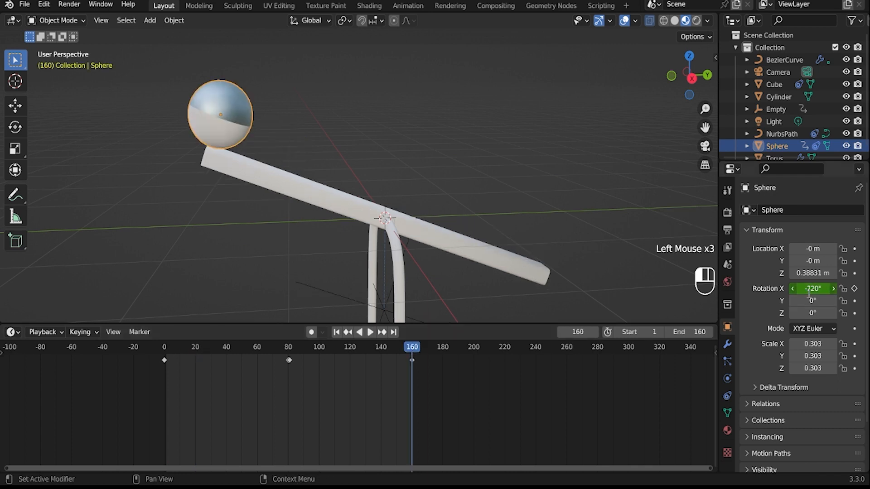
pyautogui.click(855, 289)
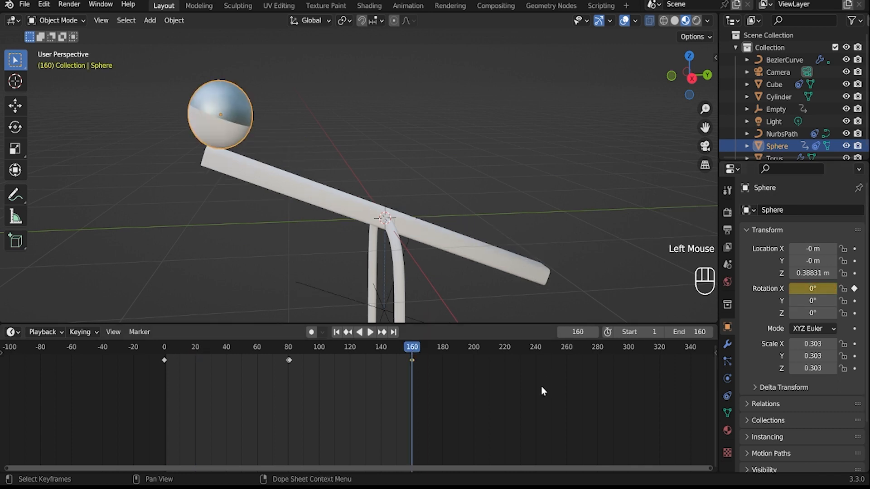
# Play the finished roll to check the ball's spin, and shrink the timeline to enlarge the 3D view
pyautogui.press('space')
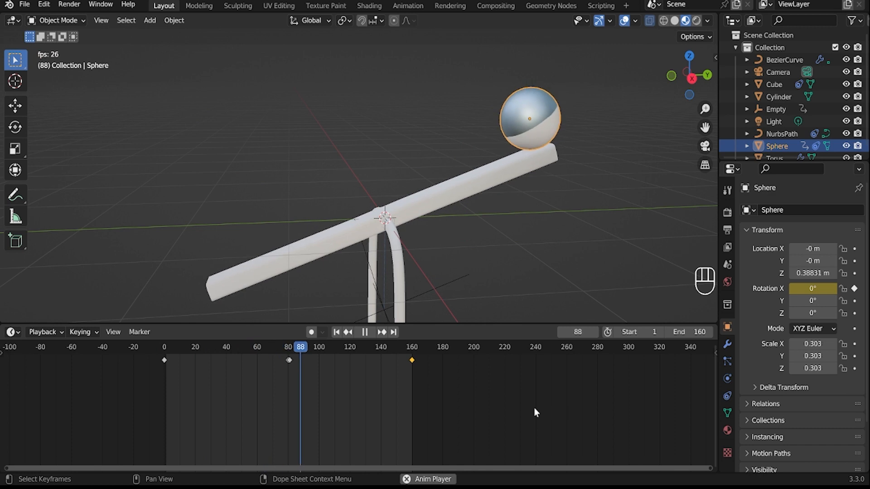
pyautogui.scroll(-2, 387, 132)
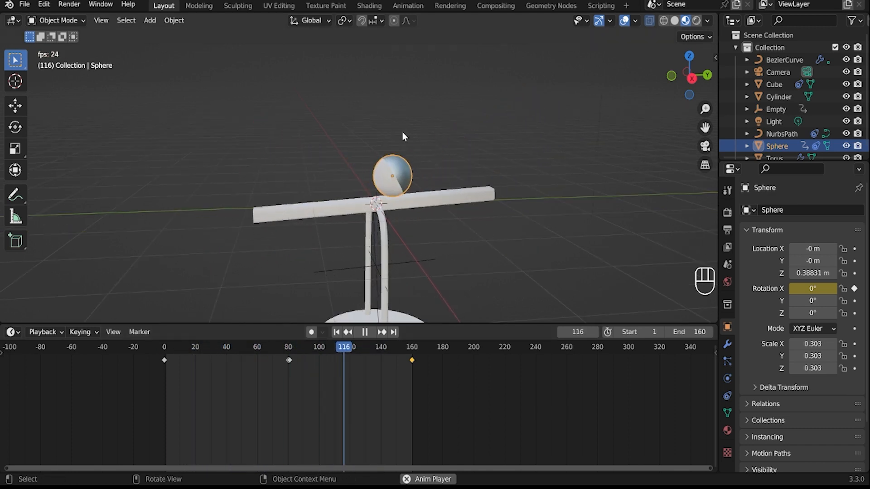
pyautogui.press('space')
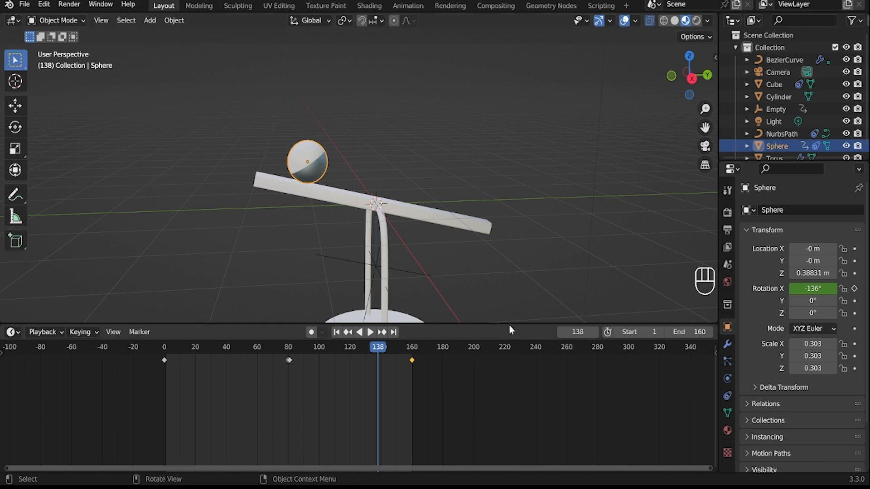
pyautogui.moveTo(509, 323); pyautogui.dragTo(510, 457)
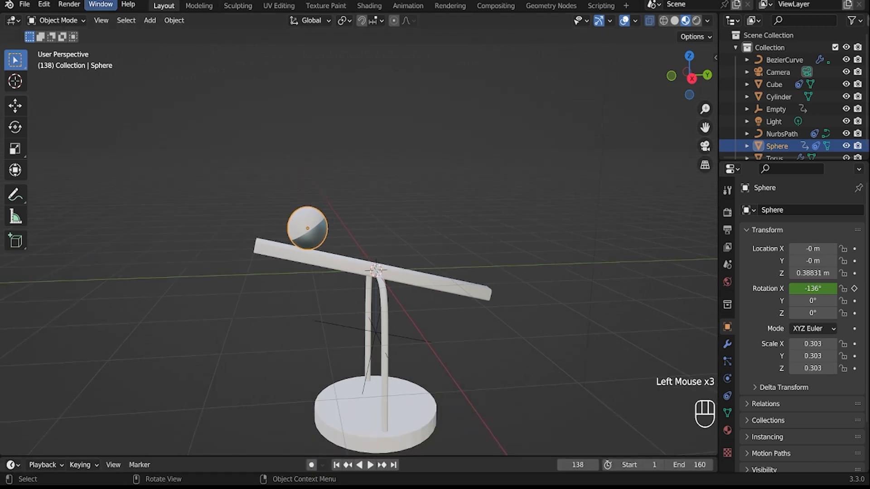
# Switch to the Shading workspace and frame the two-tone sphere on the bar in the 3D view
pyautogui.click(243, 7)
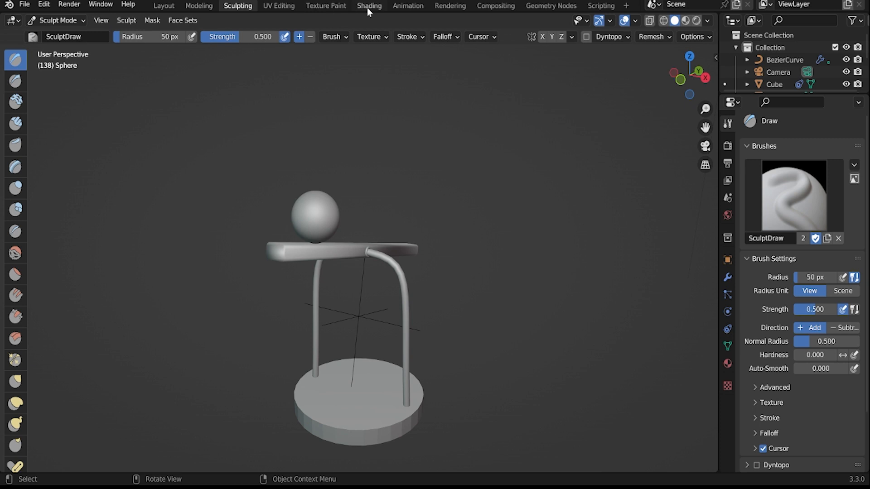
pyautogui.click(368, 9)
pyautogui.scroll(-8, 304, 376)
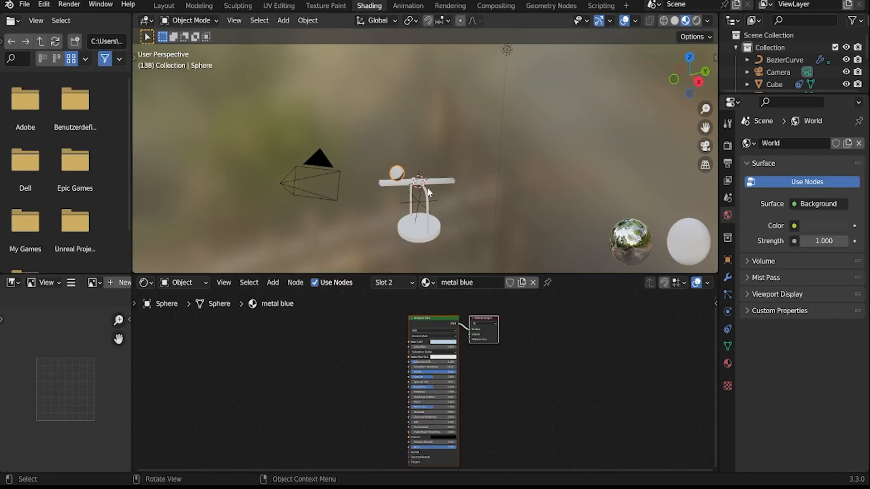
pyautogui.scroll(9, 410, 206)
pyautogui.keyDown('shift'); pyautogui.moveTo(389, 228); pyautogui.dragTo(475, 76, button='middle'); pyautogui.keyUp('shift')
pyautogui.moveTo(406, 181); pyautogui.dragTo(445, 153, button='middle')
pyautogui.scroll(9, 367, 360)
pyautogui.scroll(-7, 322, 372)
pyautogui.scroll(-2, 344, 387)
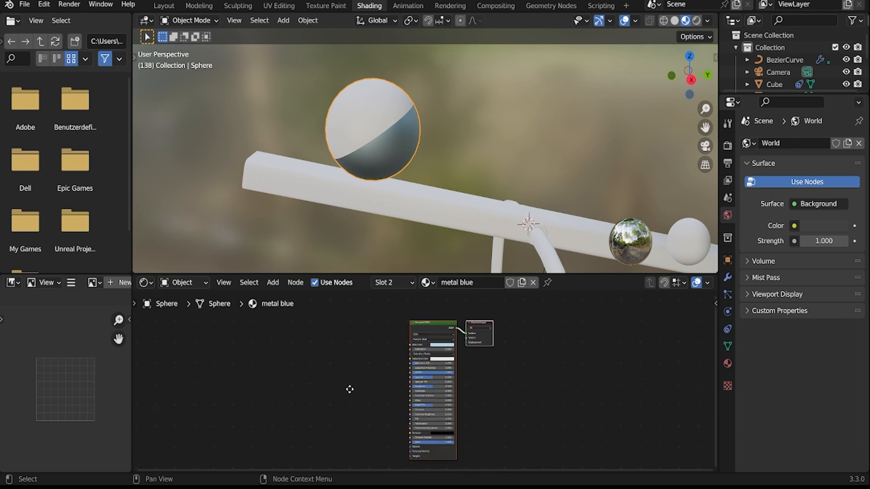
# Add a ColorRamp node beside the Principled BSDF node of the metal blue material
pyautogui.scroll(5, 362, 372)
pyautogui.hotkey('shift', 'a')
pyautogui.click(334, 347)
pyautogui.write('colo')
pyautogui.click(347, 359)
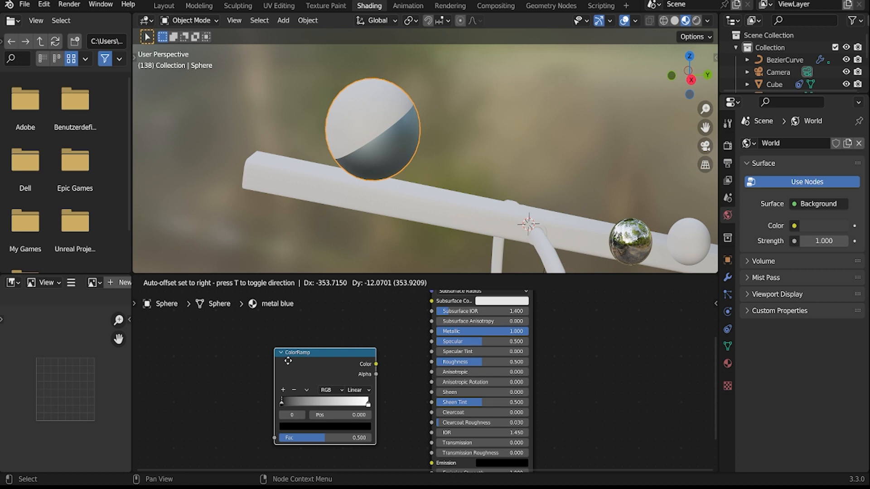
pyautogui.click(284, 357)
# Connect the ColorRamp's Color output to the shader's Roughness and move the ramp's black stop to about 0.36
pyautogui.moveTo(373, 359); pyautogui.dragTo(431, 362)
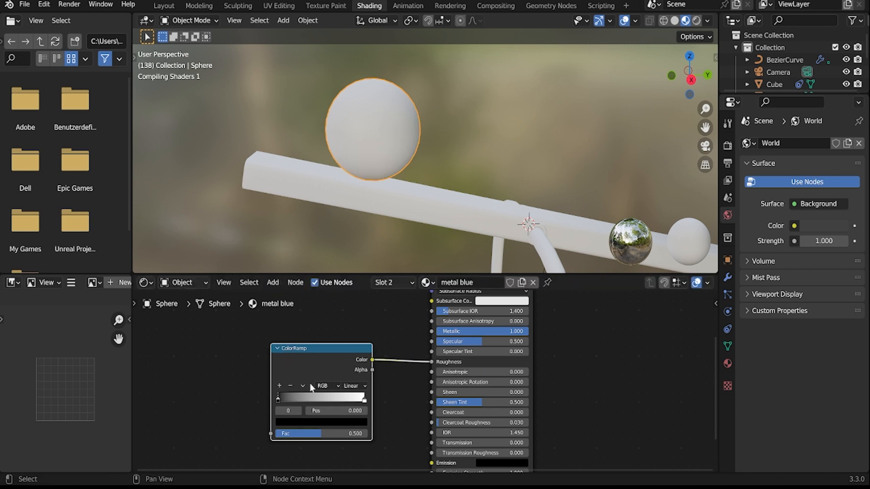
pyautogui.moveTo(279, 400); pyautogui.dragTo(301, 398)
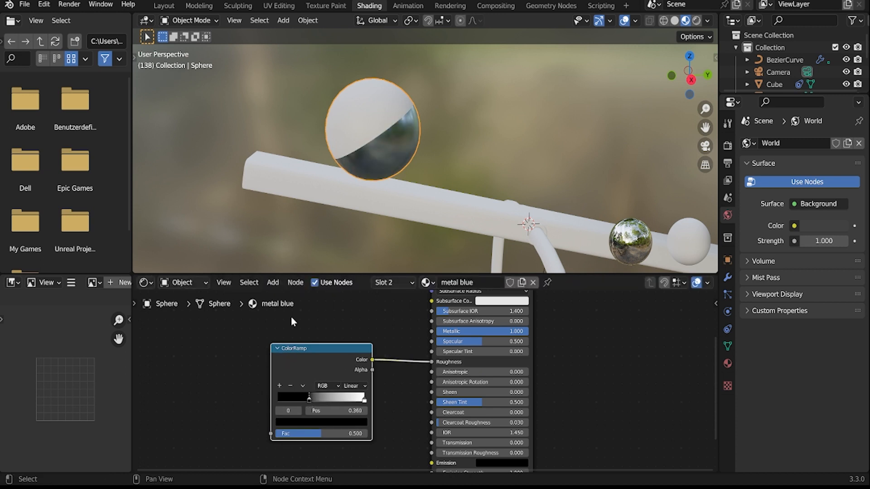
pyautogui.moveTo(291, 322); pyautogui.dragTo(293, 353, button='middle')
pyautogui.moveTo(336, 332); pyautogui.dragTo(335, 374, button='middle')
pyautogui.scroll(1, 342, 394)
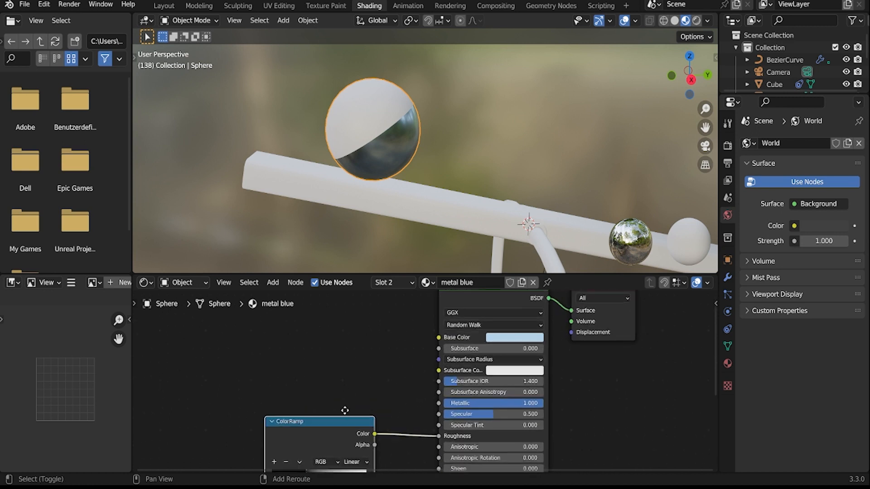
pyautogui.hotkey('shift', 'd')
pyautogui.click(349, 332)
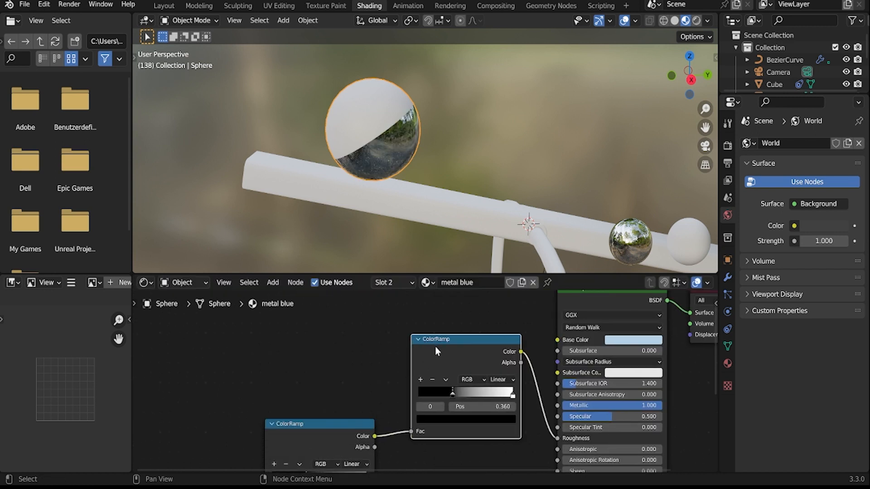
pyautogui.hotkey('ctrl', 'z')
# Duplicate the ColorRamp node above the original and connect the copy's Color output to the shader's Metallic input
pyautogui.hotkey('shift', 'd')
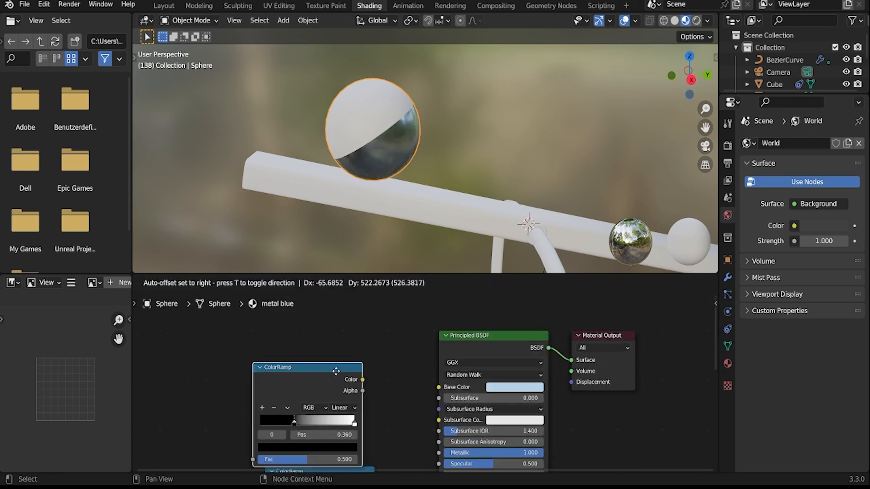
pyautogui.click(342, 361)
pyautogui.moveTo(349, 367); pyautogui.dragTo(352, 330, button='middle')
pyautogui.moveTo(371, 334); pyautogui.dragTo(441, 415)
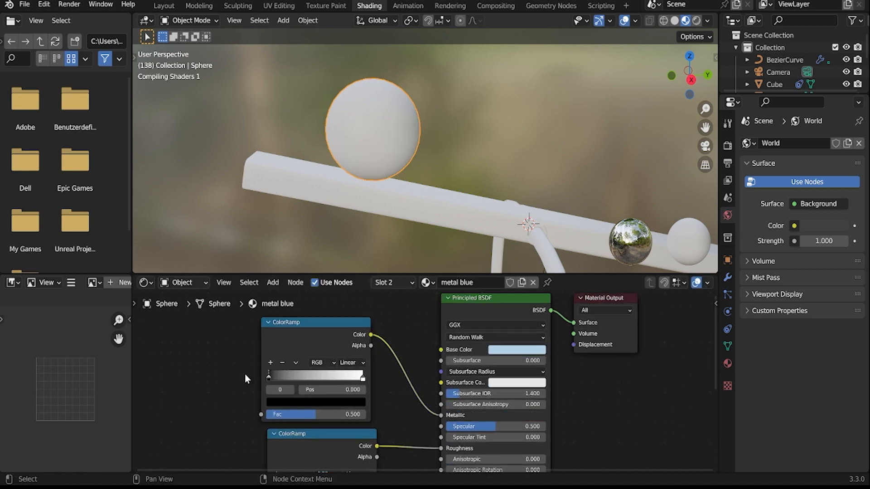
# Set the Metallic ramp's black stop to 0 and white stop to about 0.36, and the Roughness ramp's black stop to about 0.33
pyautogui.moveTo(363, 377); pyautogui.dragTo(304, 377)
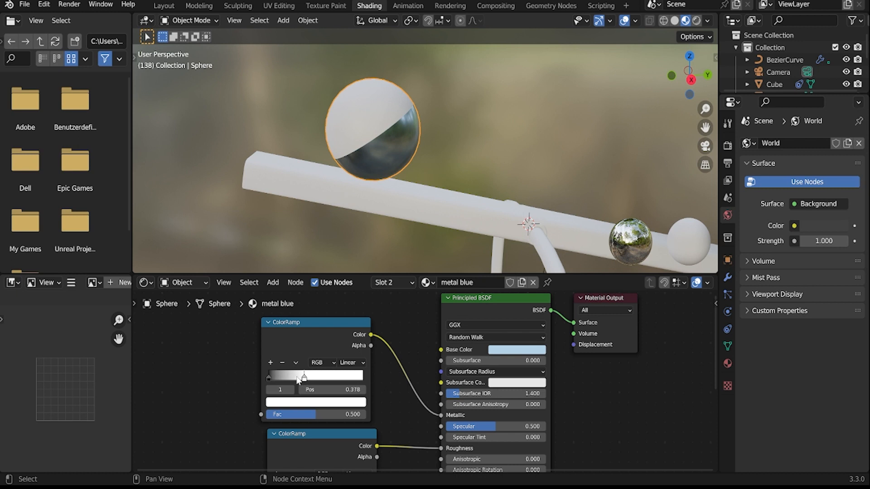
pyautogui.moveTo(306, 389); pyautogui.dragTo(350, 316, button='middle')
pyautogui.moveTo(316, 415); pyautogui.dragTo(348, 415)
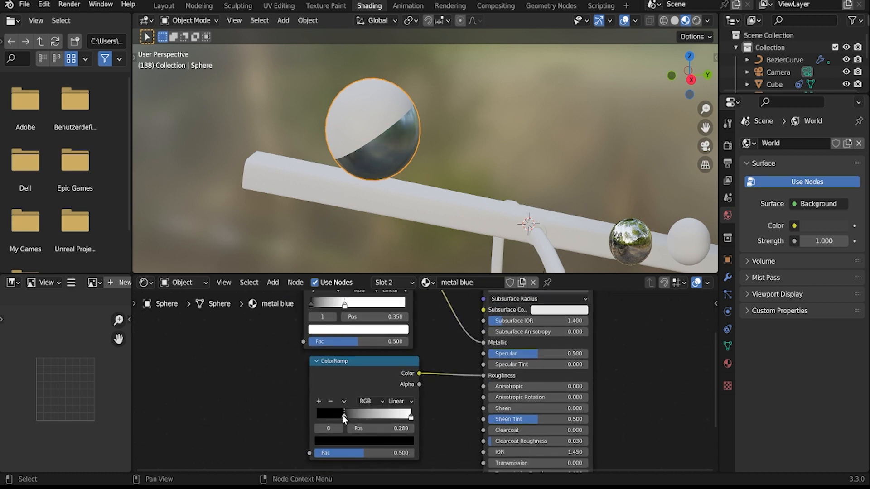
# Add a Noise Texture node beside the ColorRamp that drives Roughness
pyautogui.hotkey('shift', 'a')
pyautogui.click(224, 347)
pyautogui.write('noise')
pyautogui.press('Return')
pyautogui.click(231, 369)
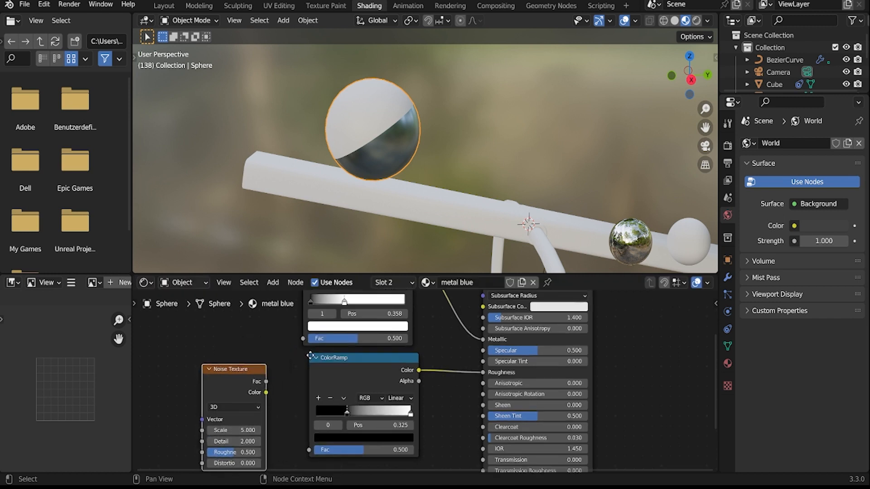
# Connect the noise's Color output to the Roughness ramp's Fac and set Scale 4.7, Detail 7.3 and Roughness 0.7
pyautogui.moveTo(310, 355); pyautogui.dragTo(332, 286, button='middle')
pyautogui.moveTo(288, 322); pyautogui.dragTo(332, 380)
pyautogui.click(264, 360)
pyautogui.write('4.7')
pyautogui.press('Return')
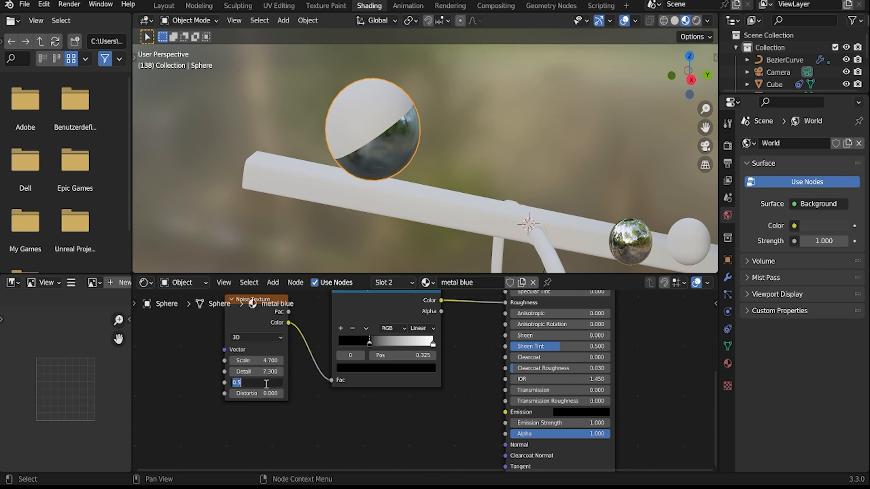
pyautogui.moveTo(349, 139); pyautogui.dragTo(390, 141, button='middle')
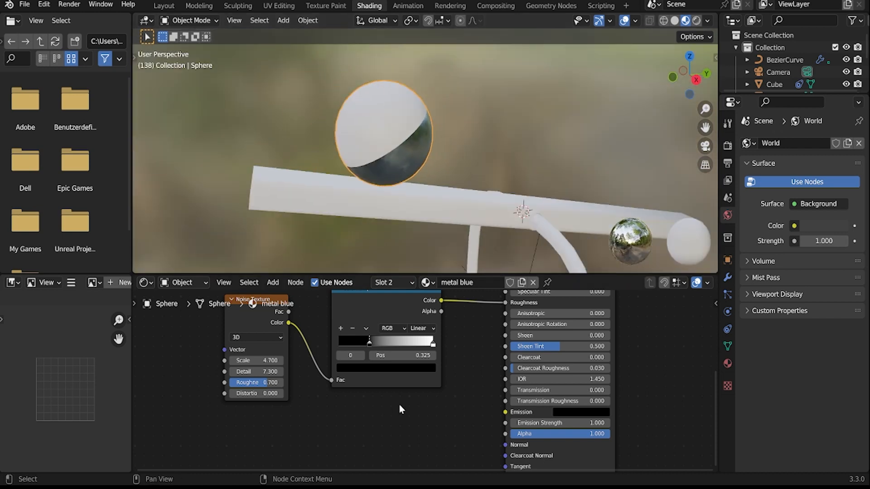
# Add a Bump node with Strength 0.1 and connect its Normal output to the Principled BSDF's Normal input
pyautogui.scroll(-3, 399, 409)
pyautogui.hotkey('shift', 'a')
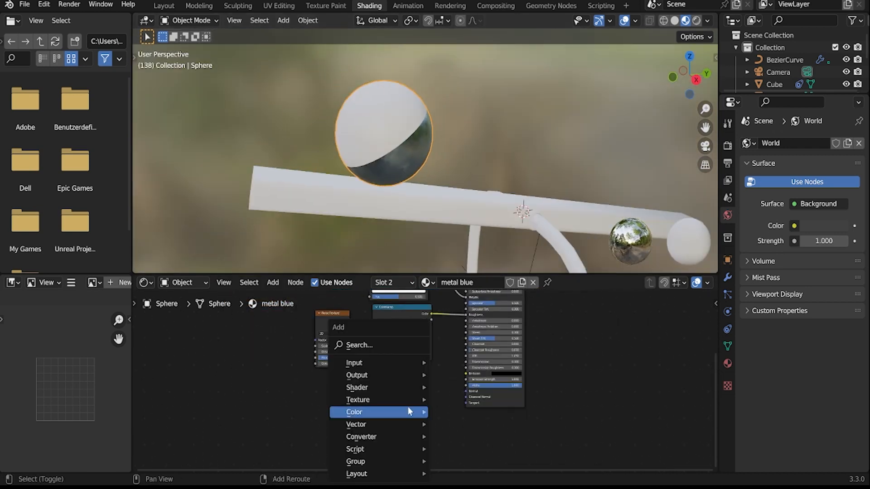
pyautogui.click(382, 337)
pyautogui.write('bump')
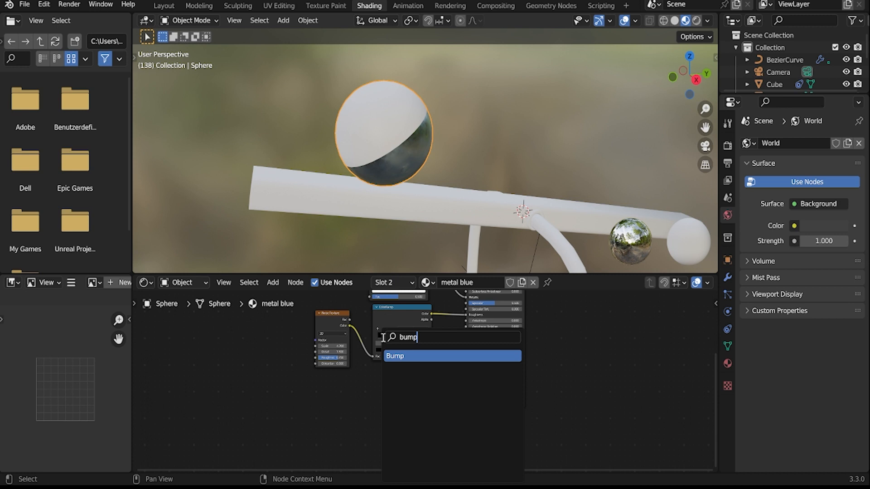
pyautogui.click(398, 356)
pyautogui.click(434, 391)
pyautogui.moveTo(433, 391); pyautogui.dragTo(466, 392)
pyautogui.scroll(2, 382, 386)
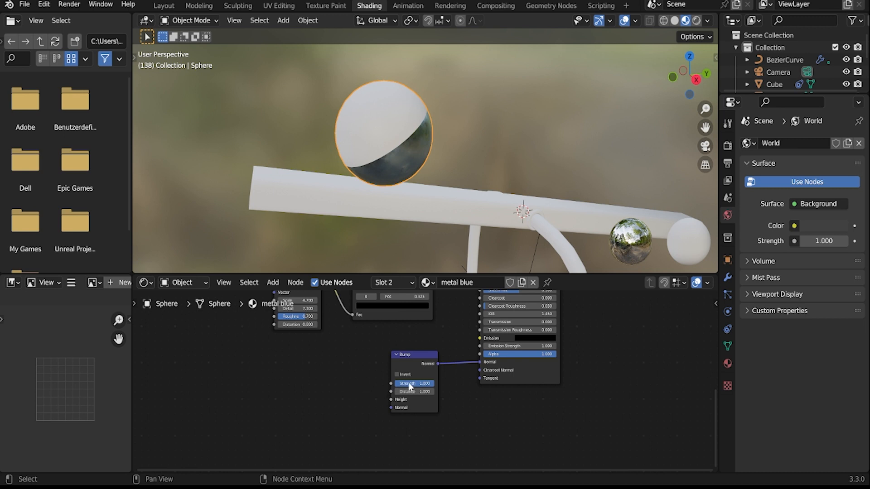
pyautogui.hotkey('shift', 'a')
pyautogui.click(327, 341)
pyautogui.write('color')
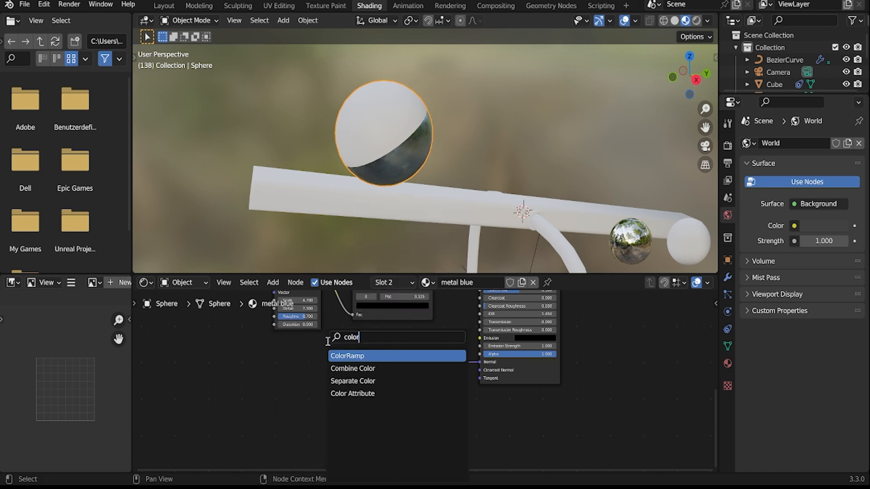
pyautogui.click(359, 355)
pyautogui.click(368, 366)
pyautogui.moveTo(374, 363); pyautogui.dragTo(391, 400)
pyautogui.press('x')
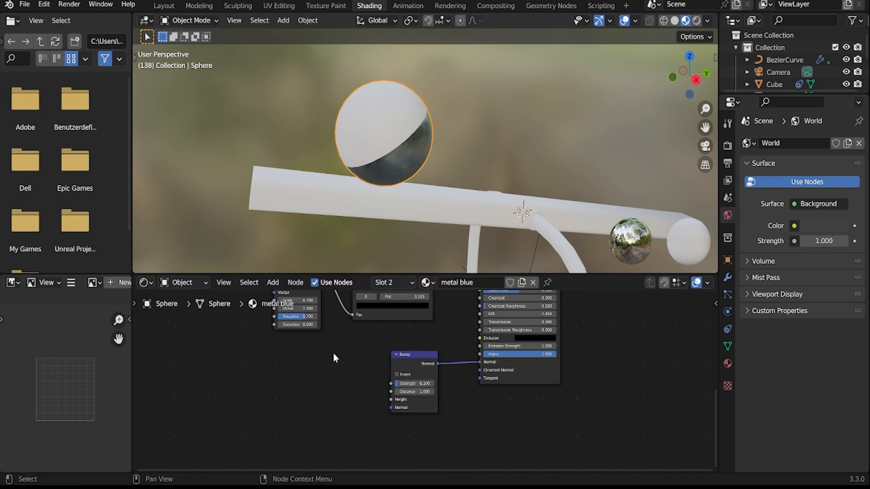
# Add a Voronoi Texture node, connect its Color output to the Bump node's Height, and set its Scale to 111
pyautogui.hotkey('shift', 'a')
pyautogui.click(323, 343)
pyautogui.write('v0o')
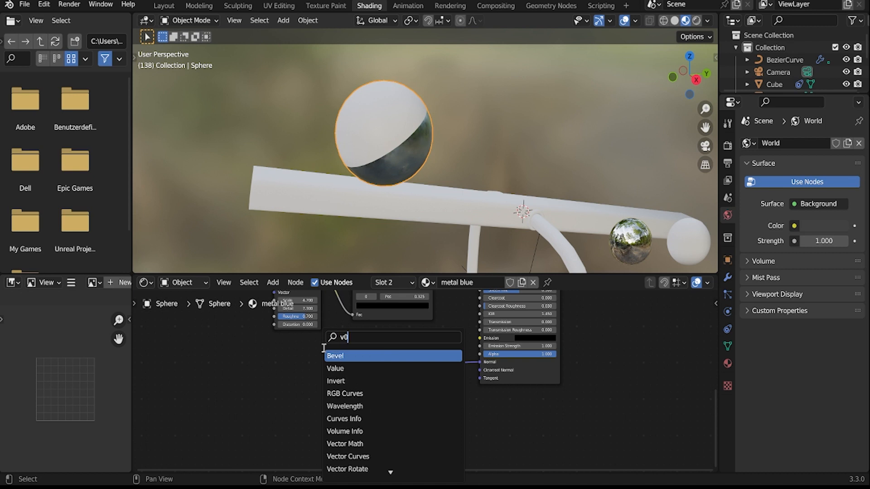
pyautogui.press('BackSpace')
pyautogui.press('BackSpace')
pyautogui.write('oro')
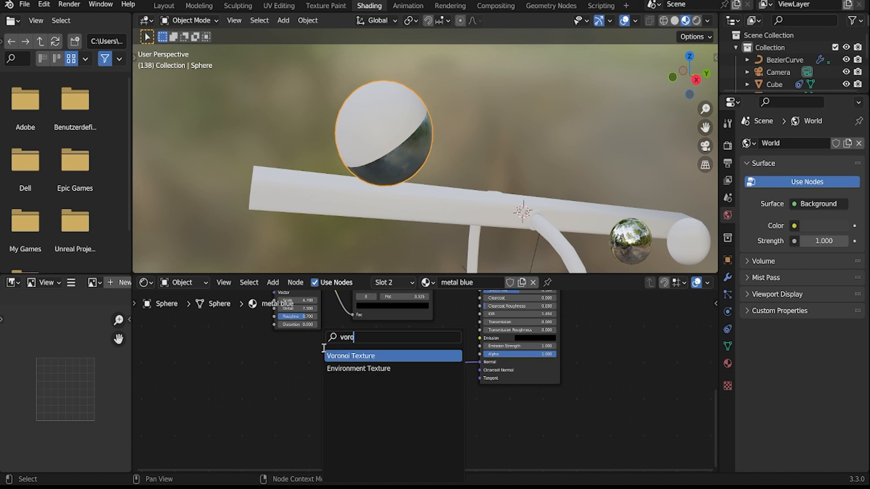
pyautogui.press('Return')
pyautogui.click(369, 367)
pyautogui.moveTo(368, 370); pyautogui.dragTo(345, 425)
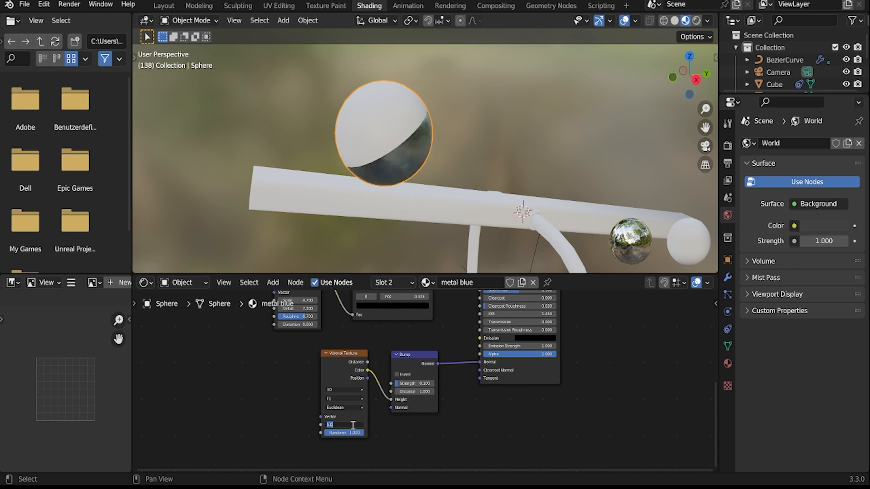
pyautogui.scroll(6, 358, 166)
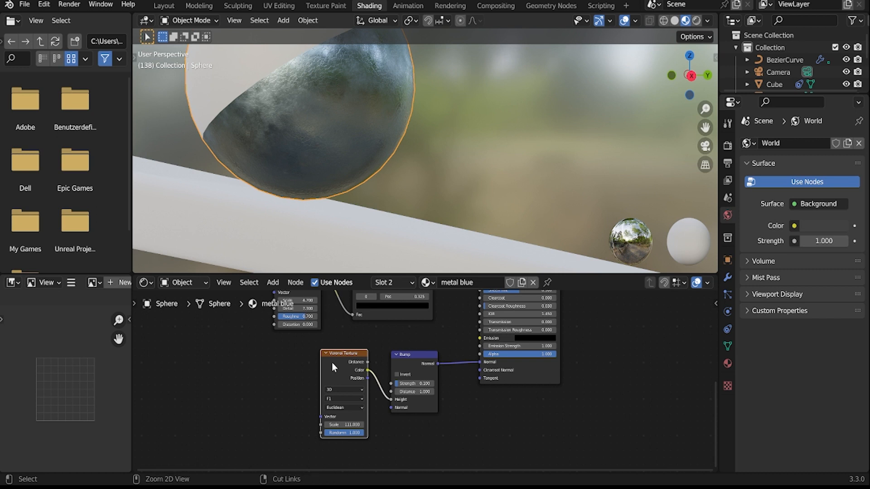
# Add Texture Coordinate and Mapping nodes to the Voronoi Texture using Object coordinates, and spread the two nodes apart
pyautogui.hotkey('ctrl', 't')
pyautogui.moveTo(247, 401); pyautogui.dragTo(261, 397)
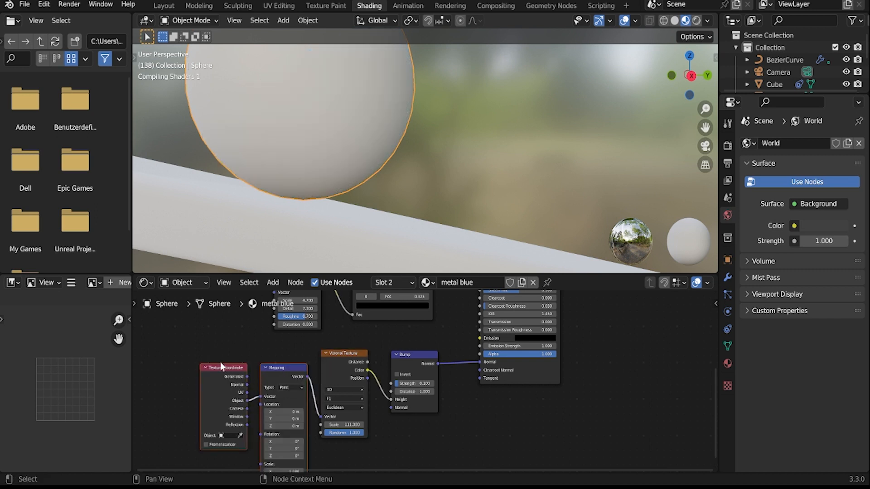
pyautogui.moveTo(222, 367); pyautogui.dragTo(205, 368)
pyautogui.moveTo(269, 368); pyautogui.dragTo(180, 367)
pyautogui.moveTo(202, 376); pyautogui.dragTo(296, 368, button='middle')
pyautogui.moveTo(194, 358); pyautogui.dragTo(162, 365)
# Insert a Noise Texture between the Texture Coordinate and Mapping nodes with Scale 4, Detail 7 and Roughness 0.6
pyautogui.hotkey('shift', 'a')
pyautogui.click(226, 351)
pyautogui.write('noi')
pyautogui.press('Return')
pyautogui.click(251, 421)
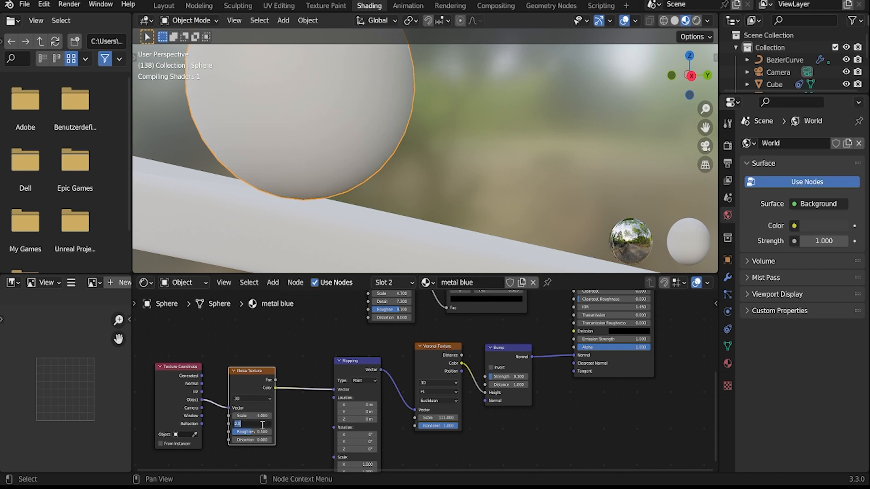
pyautogui.write('7')
pyautogui.press('Tab')
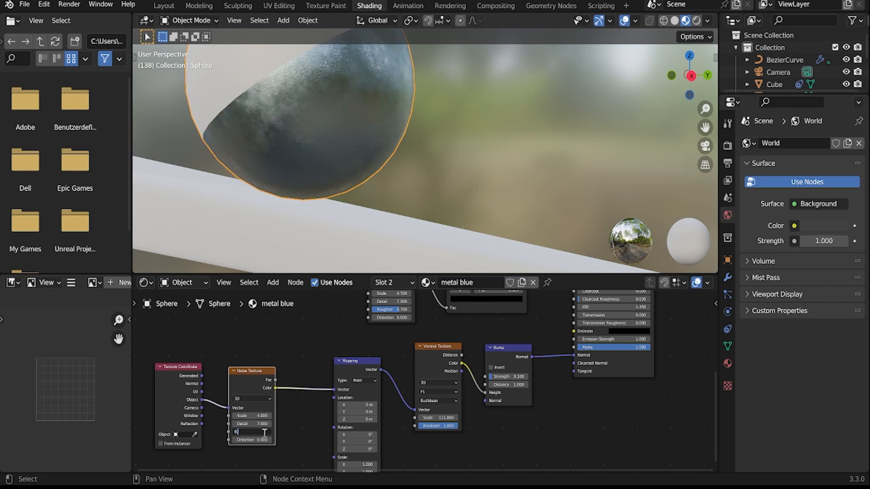
pyautogui.moveTo(389, 159); pyautogui.dragTo(396, 210, button='middle')
pyautogui.scroll(-4, 398, 165)
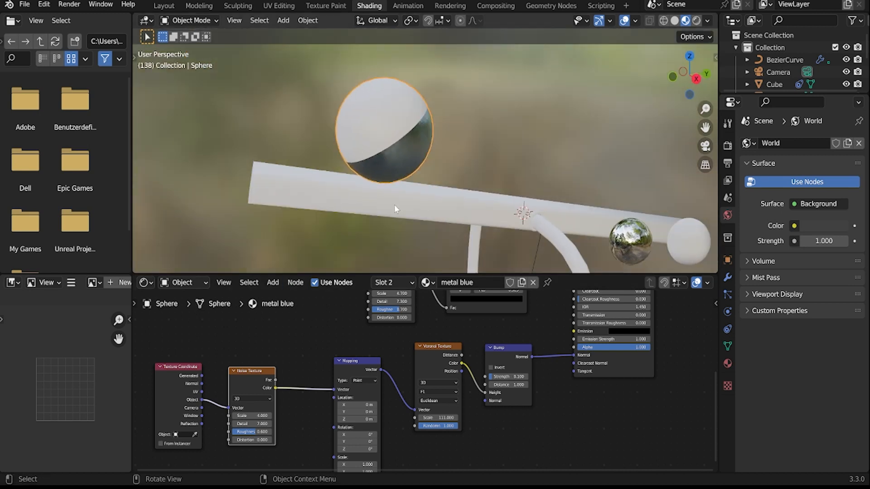
# Make the sphere's metal material slot active to edit its nodes
pyautogui.click(428, 282)
pyautogui.click(453, 312)
pyautogui.click(428, 282)
pyautogui.click(453, 325)
pyautogui.click(727, 364)
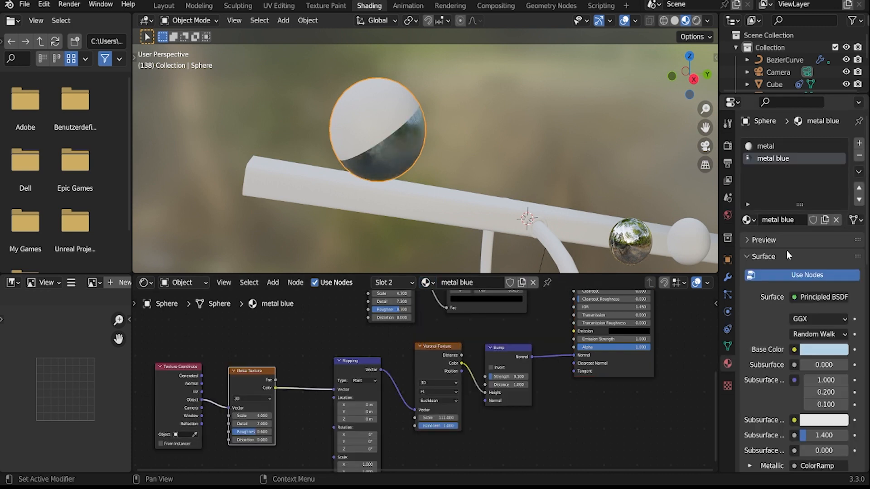
pyautogui.click(770, 146)
pyautogui.click(486, 301)
# Add a Bump node to the metal material and connect its Normal output to the shader's Normal input
pyautogui.hotkey('shift', 'a')
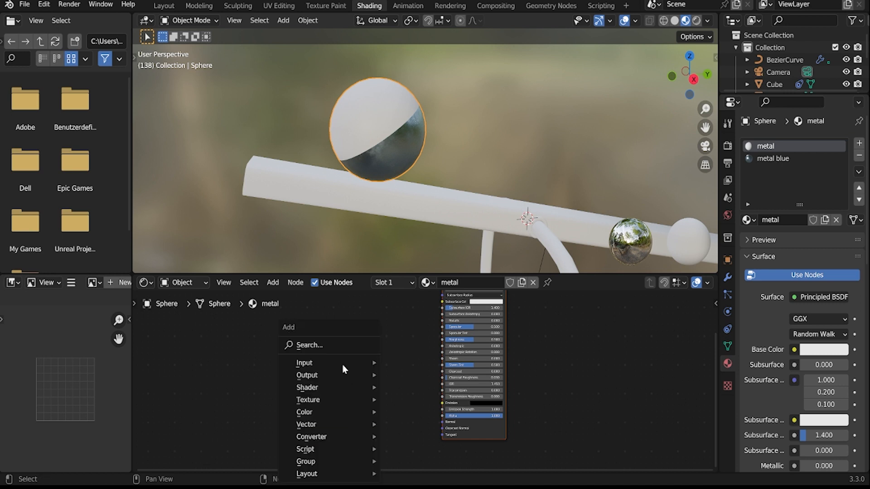
pyautogui.click(335, 342)
pyautogui.write('bum')
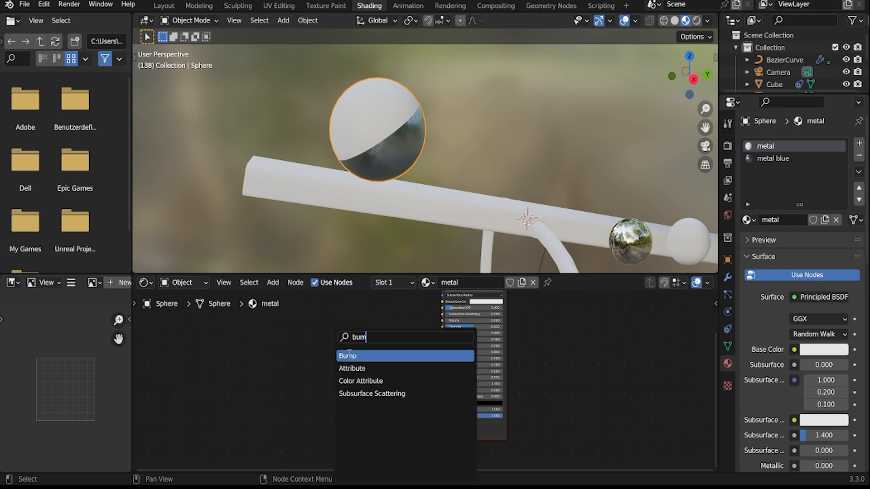
pyautogui.click(350, 354)
pyautogui.click(379, 421)
pyautogui.moveTo(393, 415); pyautogui.dragTo(405, 372, button='middle')
pyautogui.scroll(5, 405, 372)
pyautogui.moveTo(405, 372); pyautogui.dragTo(470, 378)
# Add a ColorRamp node and connect its Color output to the Bump node's Height input
pyautogui.hotkey('shift', 'a')
pyautogui.click(251, 348)
pyautogui.write('color')
pyautogui.click(265, 356)
pyautogui.click(266, 361)
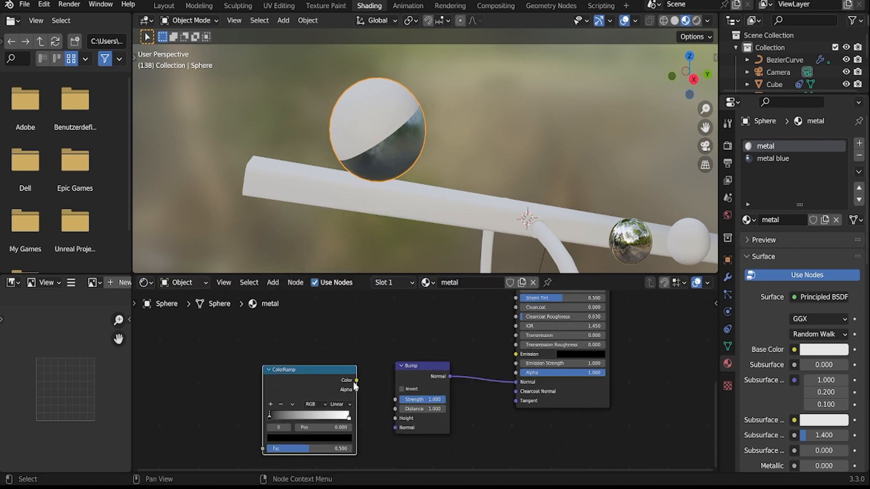
pyautogui.moveTo(357, 381); pyautogui.dragTo(397, 419)
# Add a Noise Texture node to the metal material and connect its Color output to the ColorRamp's Fac
pyautogui.scroll(1, 397, 419)
pyautogui.moveTo(210, 398); pyautogui.dragTo(267, 399, button='middle')
pyautogui.hotkey('shift', 'a')
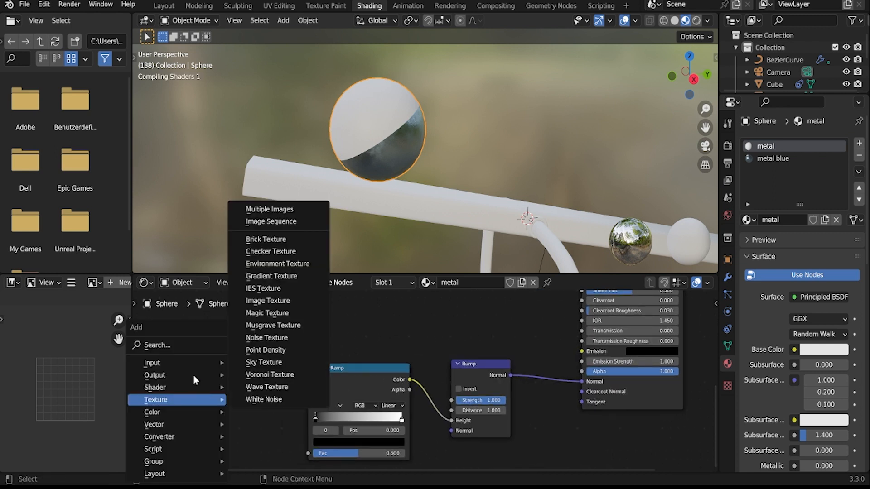
pyautogui.press('Escape')
pyautogui.hotkey('shift', 'a')
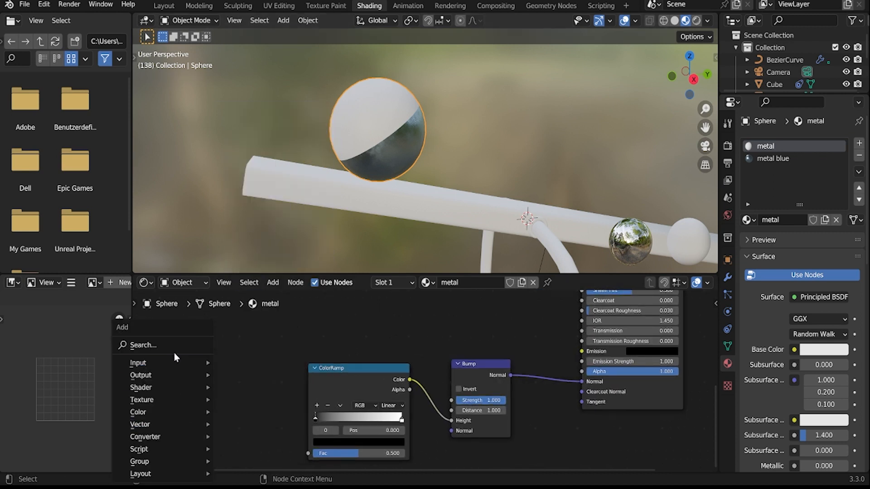
pyautogui.click(174, 349)
pyautogui.write('noi')
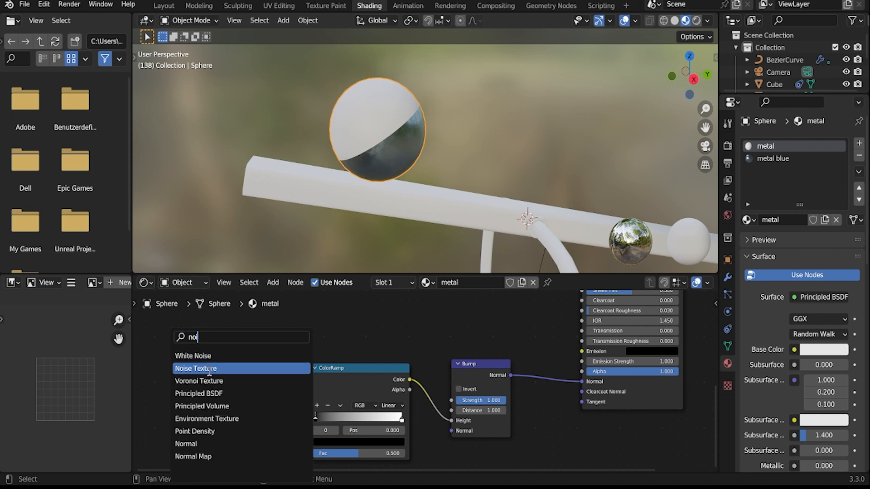
pyautogui.press('Return')
pyautogui.click(246, 368)
pyautogui.moveTo(245, 362); pyautogui.dragTo(310, 421)
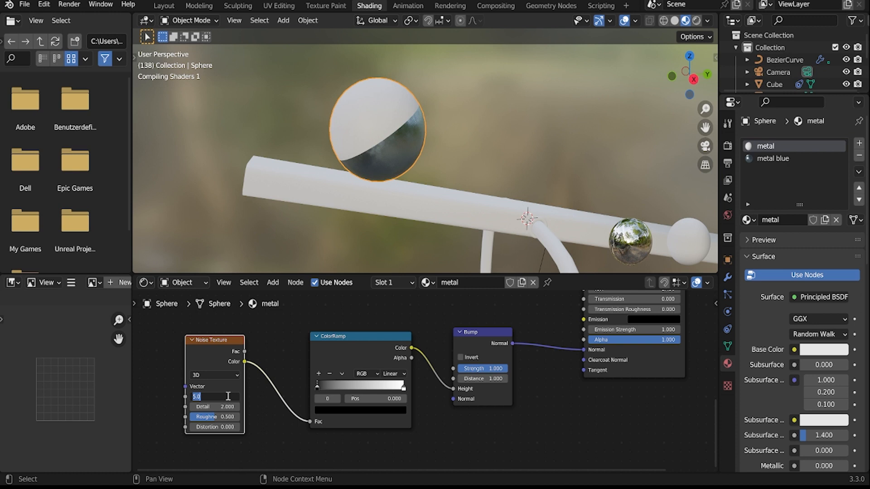
# Set the Noise Texture's Scale to 1 and view the bump on the sphere's white half
pyautogui.write('1')
pyautogui.press('Return')
pyautogui.moveTo(295, 204); pyautogui.dragTo(327, 186, button='middle')
pyautogui.keyDown('shift'); pyautogui.scroll(1, 359, 391); pyautogui.keyUp('shift')
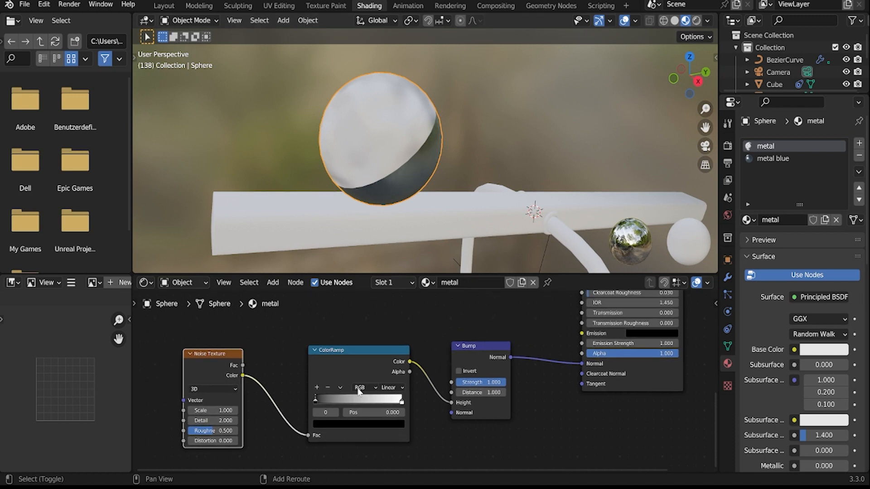
# Try moving the bump ColorRamp's black stop to about 0.03 and its white stop to about 0.77
pyautogui.moveTo(339, 404); pyautogui.dragTo(340, 403)
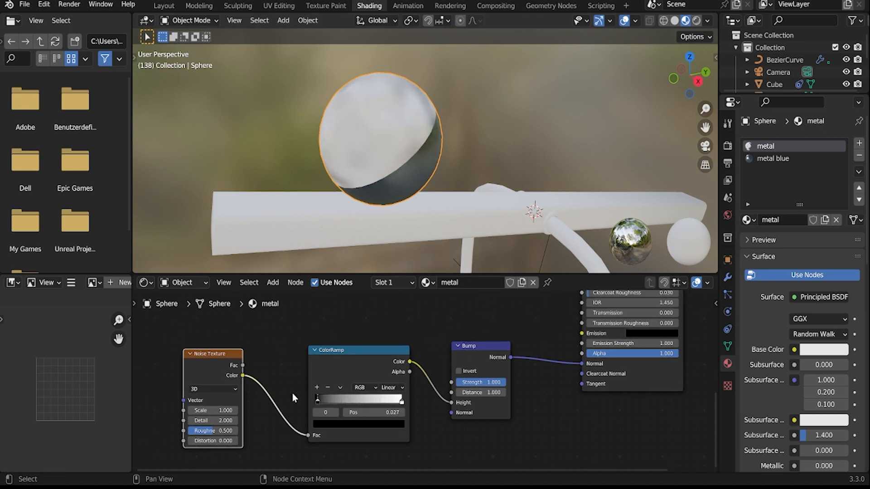
pyautogui.moveTo(401, 401); pyautogui.dragTo(383, 401)
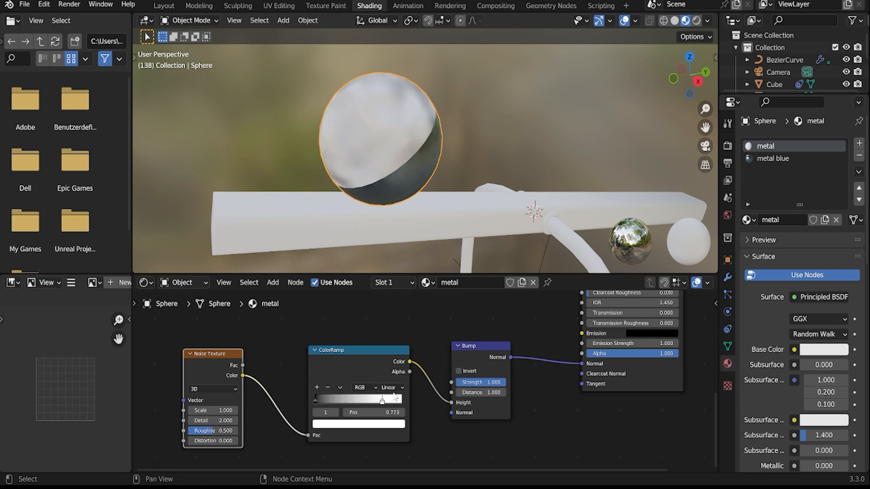
pyautogui.keyDown('ctrl'); pyautogui.scroll(-2, 279, 380); pyautogui.keyUp('ctrl')
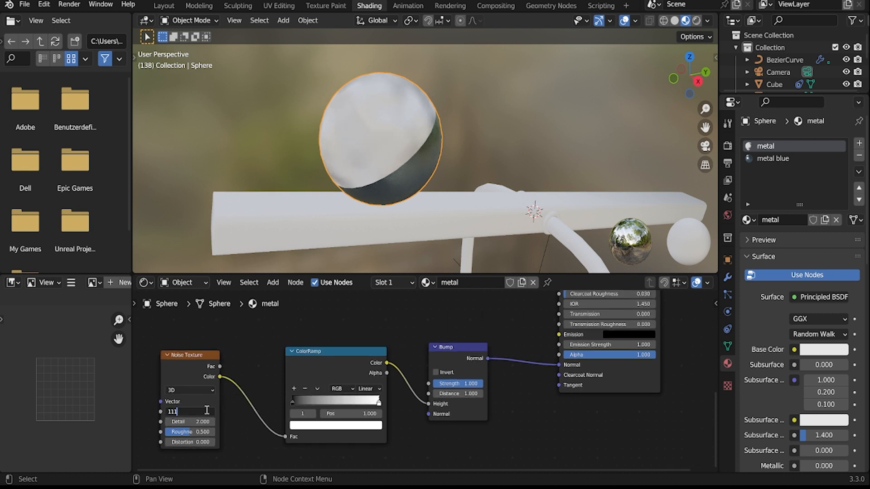
# Set the metal material's Noise Texture to Scale 111, Detail 7 and Roughness 0.7, and inspect the sphere's surface
pyautogui.press('Return')
pyautogui.scroll(5, 320, 161)
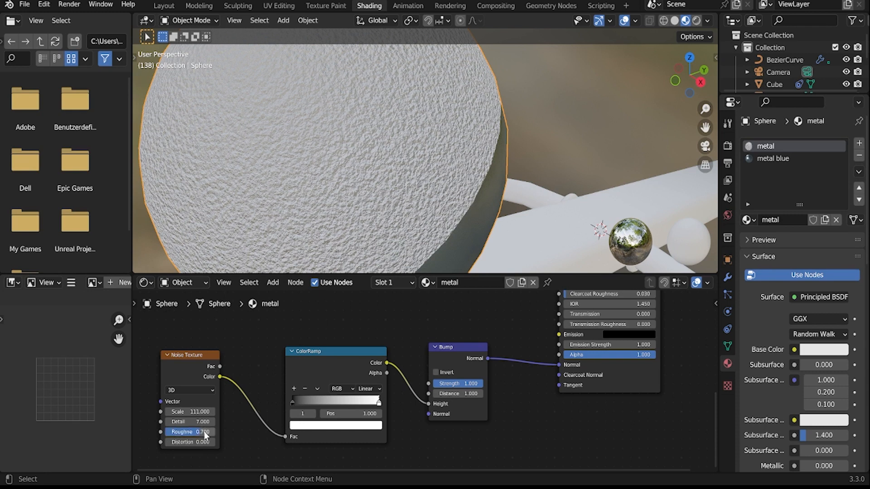
pyautogui.moveTo(373, 124); pyautogui.dragTo(345, 116, button='middle')
pyautogui.scroll(-3, 345, 116)
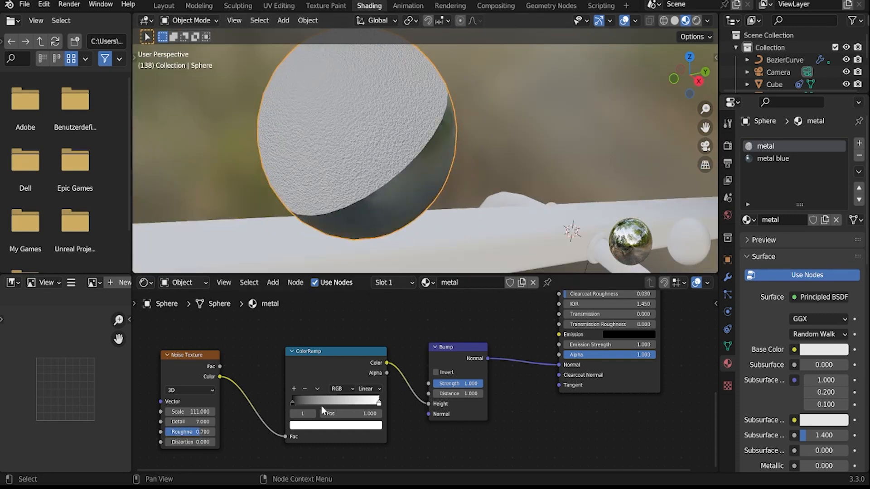
# Move the bump ColorRamp's black stop to about 0.52 and set the metal material's Metallic to about 0.79
pyautogui.moveTo(333, 400); pyautogui.dragTo(348, 401)
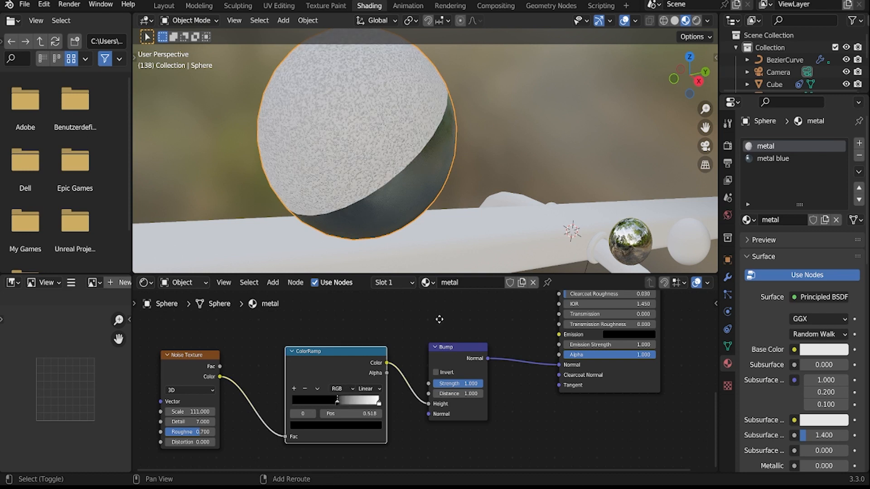
pyautogui.moveTo(440, 320); pyautogui.dragTo(354, 437, button='middle')
pyautogui.moveTo(495, 349); pyautogui.dragTo(421, 399, button='middle')
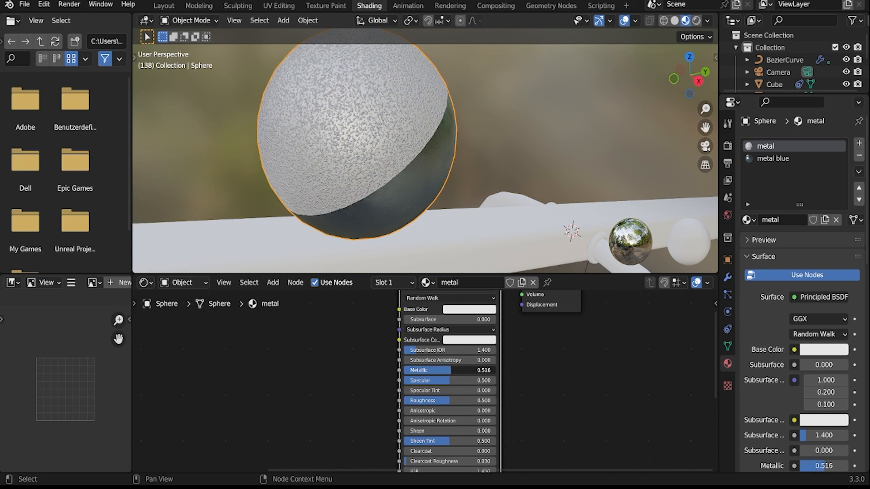
pyautogui.click(299, 419)
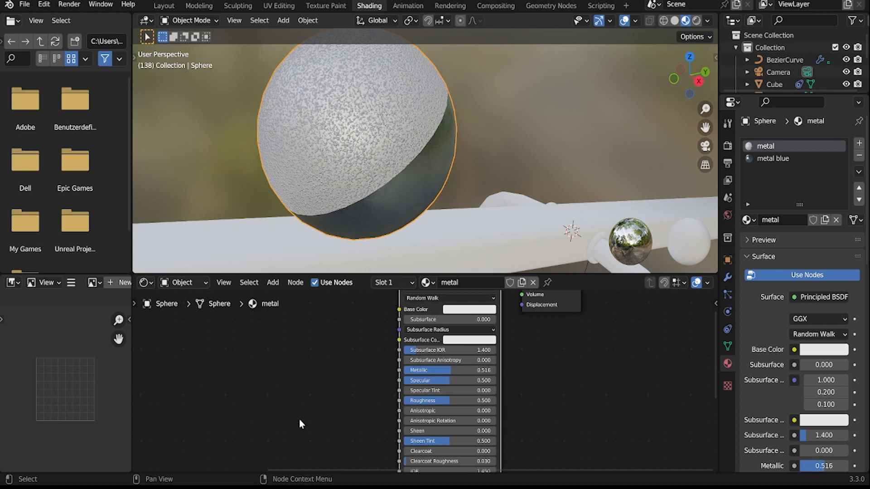
pyautogui.moveTo(455, 370); pyautogui.dragTo(508, 370)
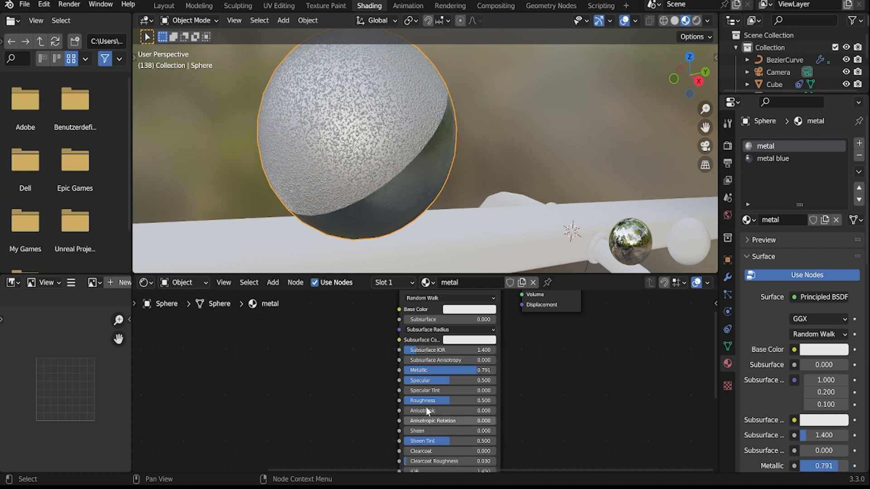
# Set the metal material's Roughness to about 0.18 and inspect the sphere from further away
pyautogui.moveTo(442, 401); pyautogui.dragTo(421, 401)
pyautogui.scroll(-3, 293, 153)
pyautogui.moveTo(289, 149); pyautogui.dragTo(350, 164, button='middle')
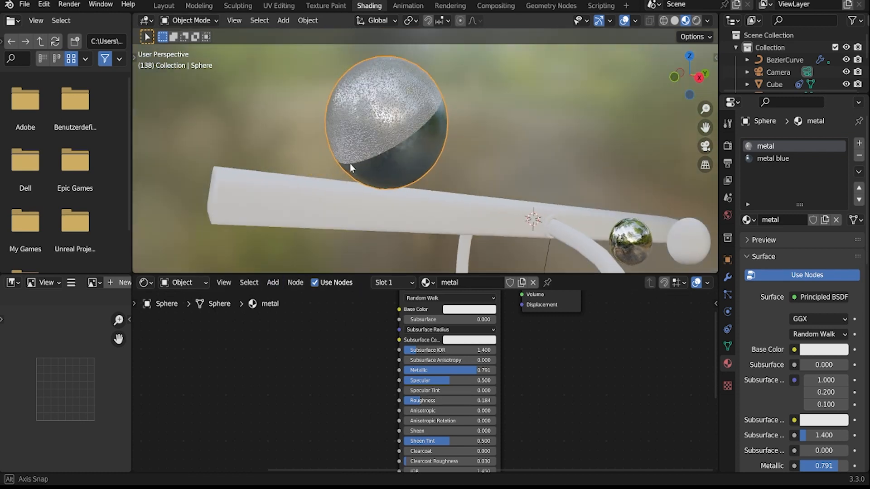
pyautogui.scroll(-3, 394, 194)
pyautogui.moveTo(394, 195); pyautogui.dragTo(386, 187, button='middle')
pyautogui.scroll(5, 401, 141)
# Reduce the metal material's Bump Strength, trying 0.2 and settling on 0.15, while checking the sphere's surface
pyautogui.moveTo(346, 439); pyautogui.dragTo(380, 355, button='middle')
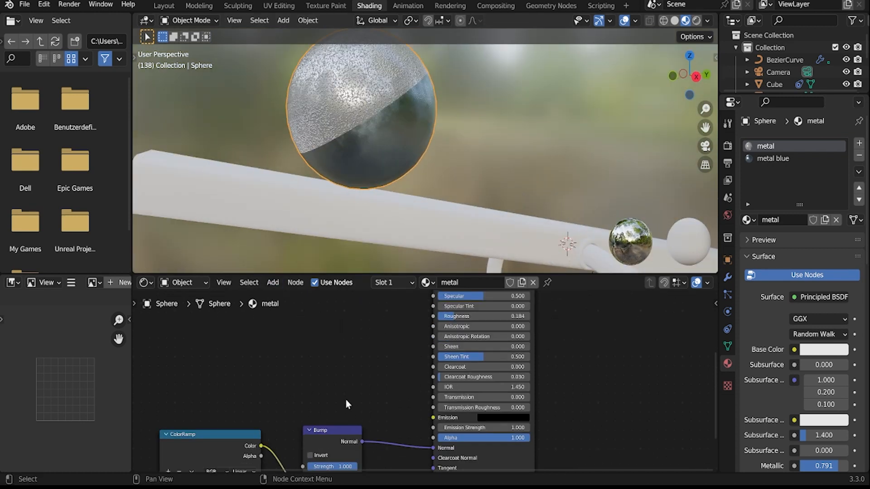
pyautogui.moveTo(345, 403); pyautogui.dragTo(389, 384, button='middle')
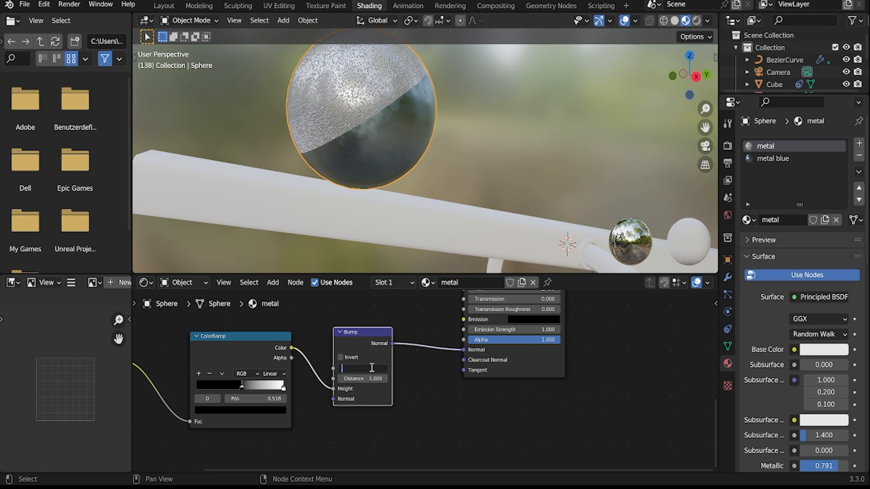
pyautogui.press('Return')
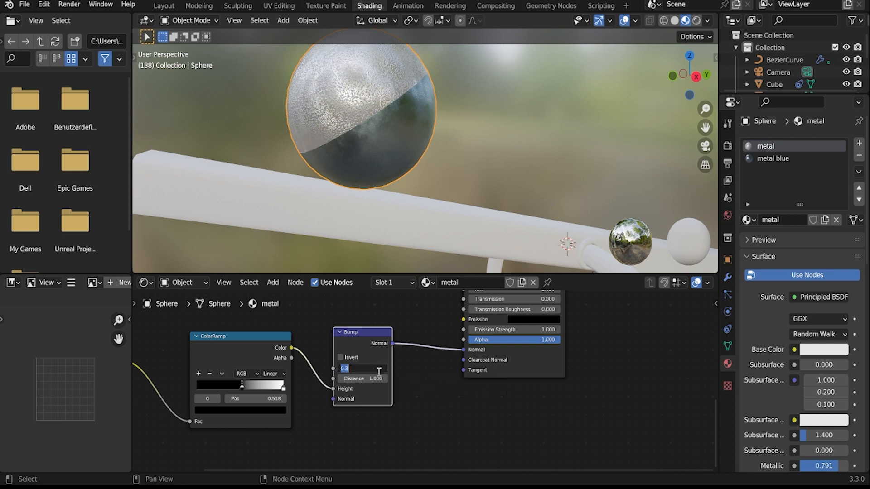
pyautogui.write('0.2')
pyautogui.press('Return')
pyautogui.click(373, 368)
pyautogui.press('Return')
pyautogui.moveTo(497, 94); pyautogui.dragTo(466, 195, button='middle')
pyautogui.scroll(1, 522, 114)
pyautogui.scroll(-2, 499, 108)
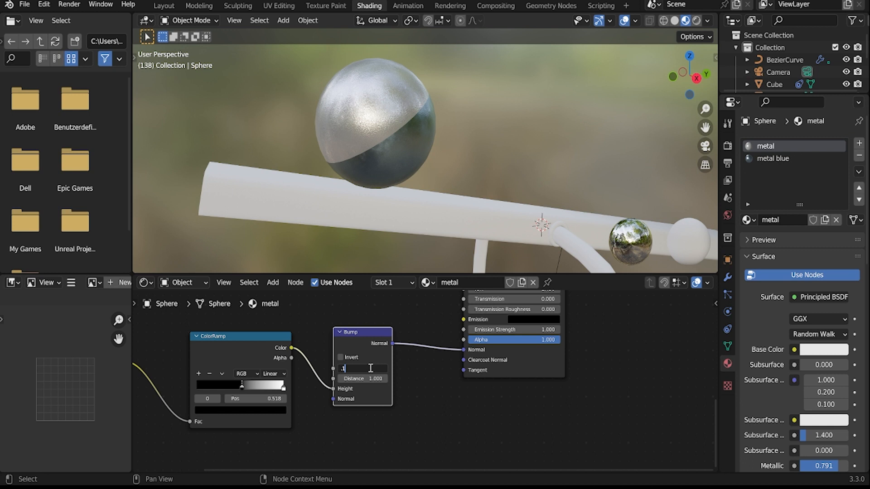
pyautogui.scroll(-2, 577, 119)
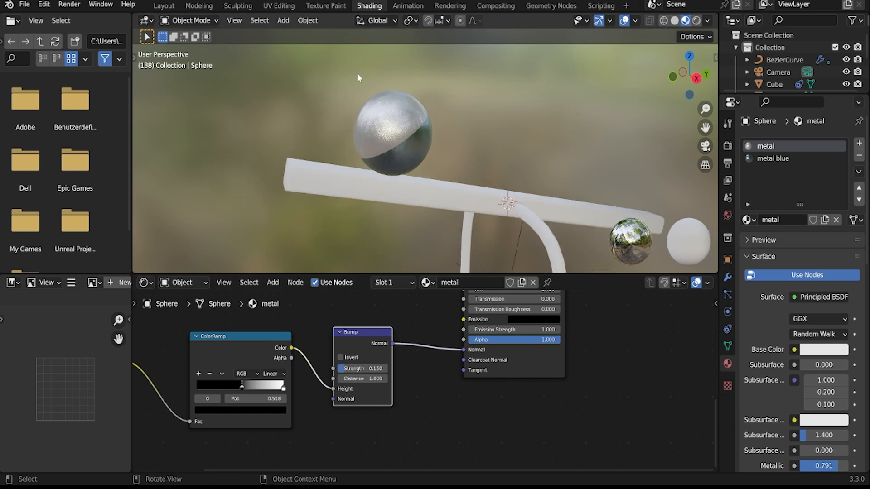
# In the Layout workspace, set the tilting bar's material to Metallic 1 and Roughness about 0.27
pyautogui.click(205, 6)
pyautogui.click(164, 5)
pyautogui.scroll(2, 435, 287)
pyautogui.moveTo(435, 288)
pyautogui.keyDown('shift'); pyautogui.mouseDown(button='middle')
pyautogui.moveTo(412, 251)
pyautogui.moveTo(439, 246)
pyautogui.mouseUp(button='middle'); pyautogui.keyUp('shift')
pyautogui.click(439, 245)
pyautogui.click(726, 429)
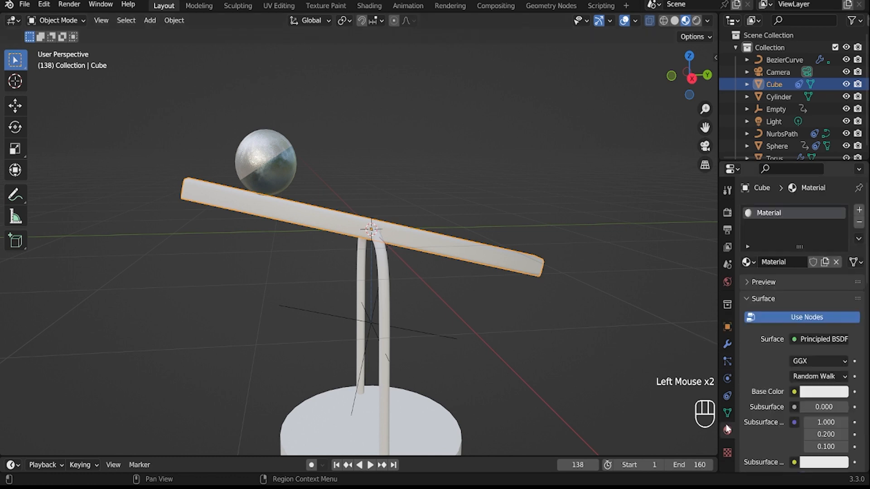
pyautogui.scroll(-5, 806, 409)
pyautogui.moveTo(819, 429); pyautogui.dragTo(867, 429)
pyautogui.scroll(-4, 828, 447)
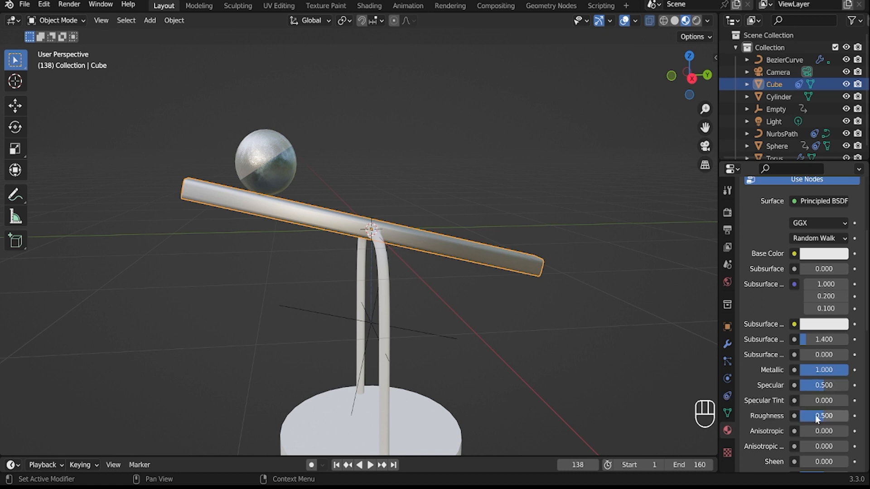
pyautogui.moveTo(824, 415); pyautogui.dragTo(813, 415)
# Assign the bar's existing material, Material, to the curved support and the cylinder base
pyautogui.moveTo(567, 327); pyautogui.dragTo(385, 294, button='middle')
pyautogui.click(399, 290)
pyautogui.click(747, 263)
pyautogui.click(695, 281)
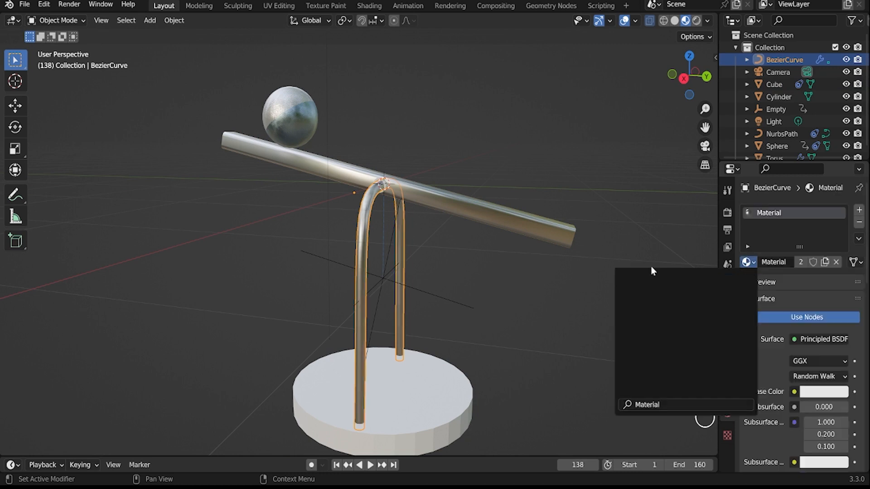
pyautogui.click(438, 388)
pyautogui.click(747, 263)
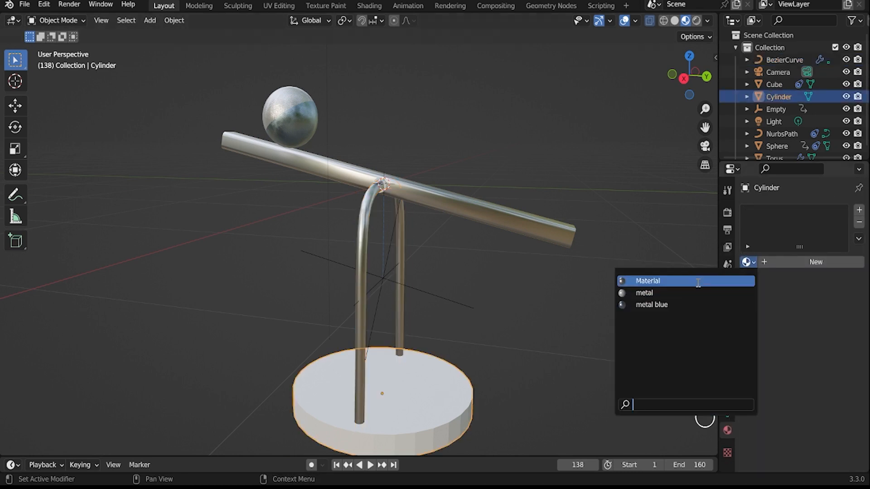
pyautogui.click(697, 280)
# Apply Shade Smooth to the cylinder base and view the model in right orthographic view
pyautogui.click(683, 79)
pyautogui.rightClick(447, 374)
pyautogui.click(416, 251)
pyautogui.rightClick(454, 317)
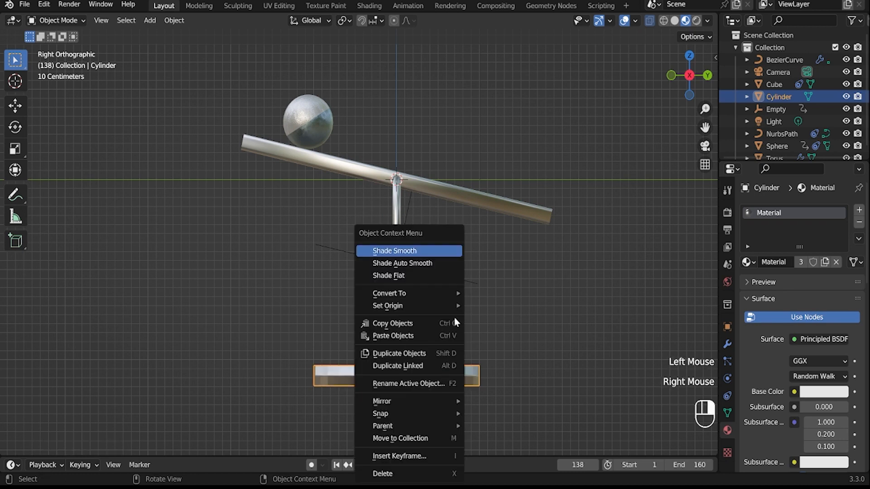
pyautogui.click(513, 297)
# Play the animation and hide the viewport overlays for a clean view of the rolling ball
pyautogui.press('space')
pyautogui.keyDown('shift'); pyautogui.moveTo(513, 297); pyautogui.dragTo(510, 296, button='middle'); pyautogui.keyUp('shift')
pyautogui.scroll(-2, 510, 296)
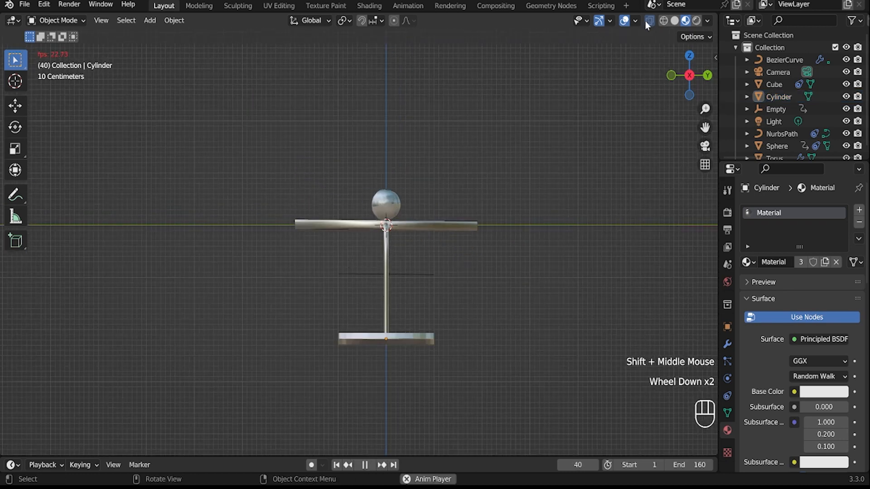
pyautogui.click(624, 21)
pyautogui.keyDown('shift'); pyautogui.moveTo(496, 241); pyautogui.dragTo(445, 258, button='middle'); pyautogui.keyUp('shift')
pyautogui.scroll(4, 466, 256)
# Set the sphere's metal material Base Color to pure white with a value of 1
pyautogui.click(241, 101)
pyautogui.click(241, 100)
pyautogui.click(824, 414)
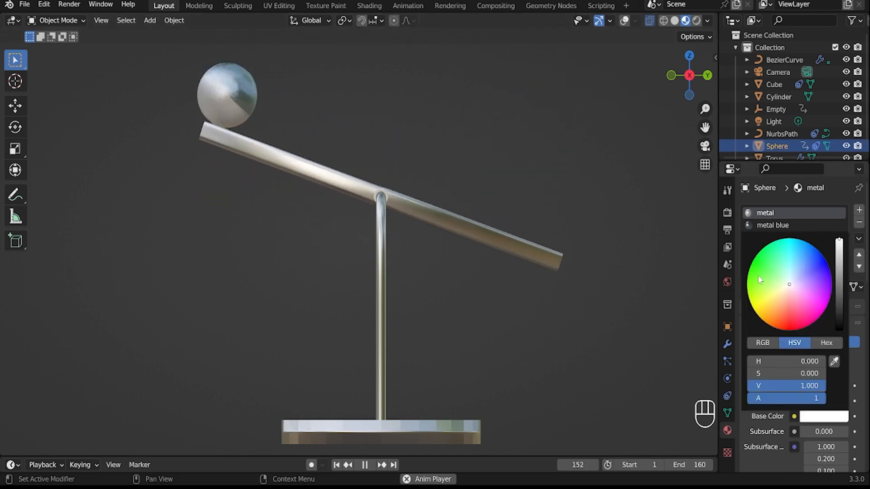
# Darken the World background color to a value of about 0.023 and view the animated model in perspective
pyautogui.click(727, 280)
pyautogui.click(811, 293)
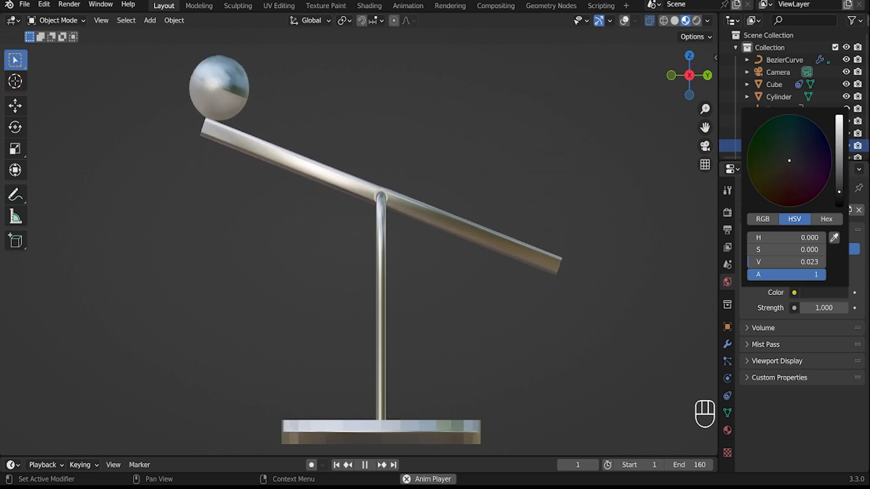
pyautogui.click(625, 203)
pyautogui.moveTo(561, 302); pyautogui.dragTo(553, 313, button='middle')
pyautogui.scroll(-1, 542, 324)
pyautogui.moveTo(552, 313); pyautogui.dragTo(496, 315, button='middle')
pyautogui.scroll(-2, 543, 323)
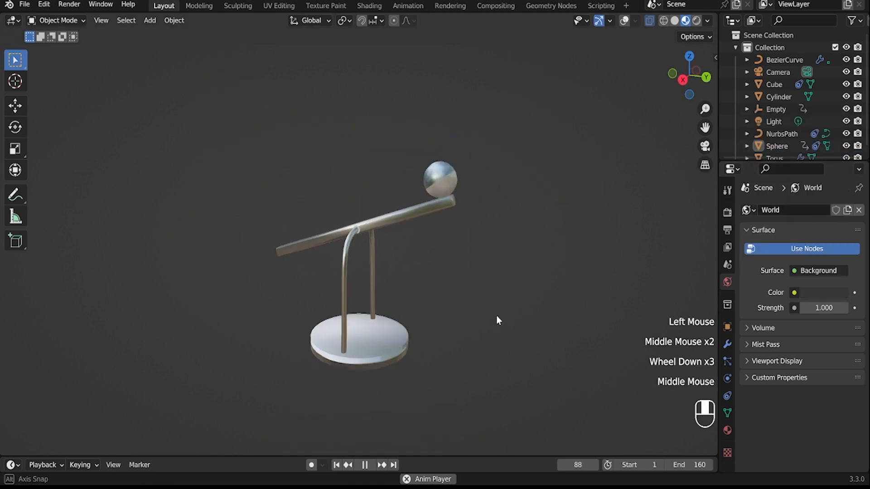
pyautogui.scroll(2, 475, 312)
# Set the tilting bar material's Metallic to about 0.71 and view the animated model from another angle
pyautogui.click(533, 249)
pyautogui.click(545, 331)
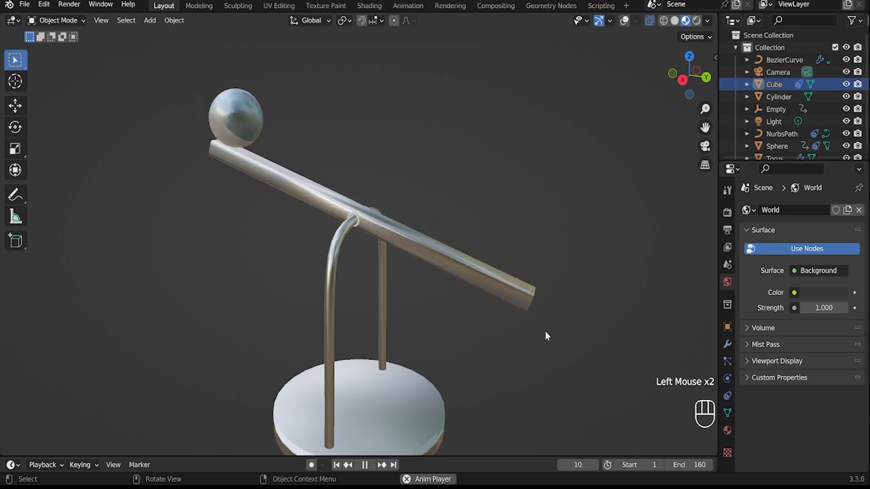
pyautogui.click(727, 430)
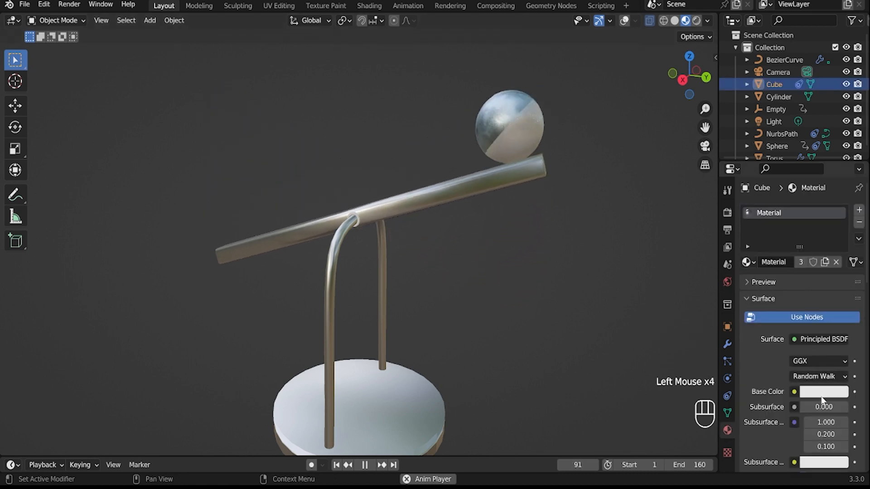
pyautogui.scroll(-4, 804, 398)
pyautogui.click(538, 341)
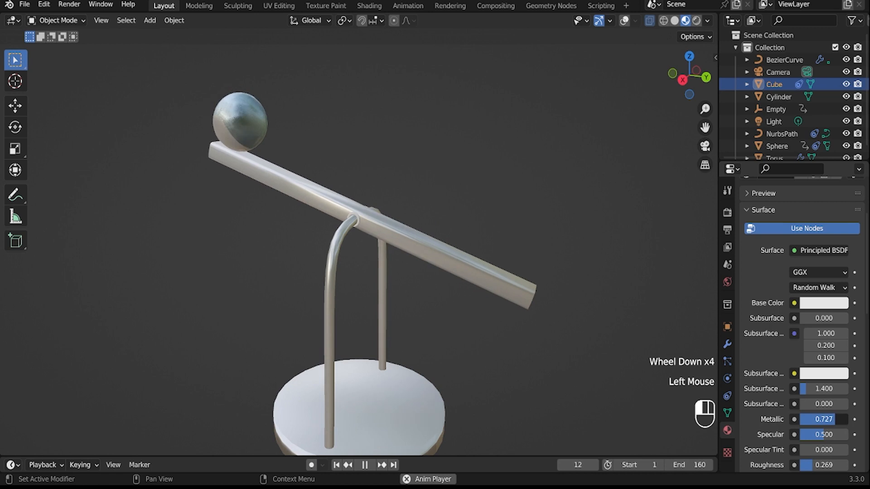
pyautogui.click(538, 341)
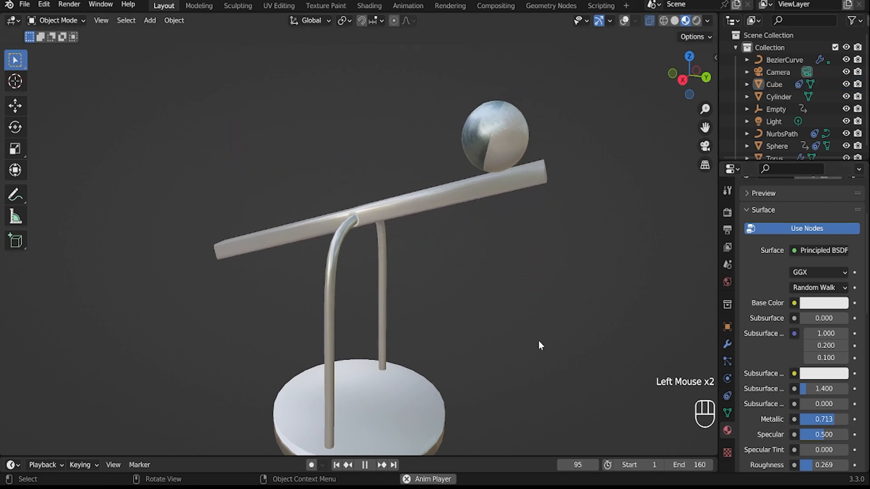
pyautogui.moveTo(476, 313); pyautogui.dragTo(521, 330, button='middle')
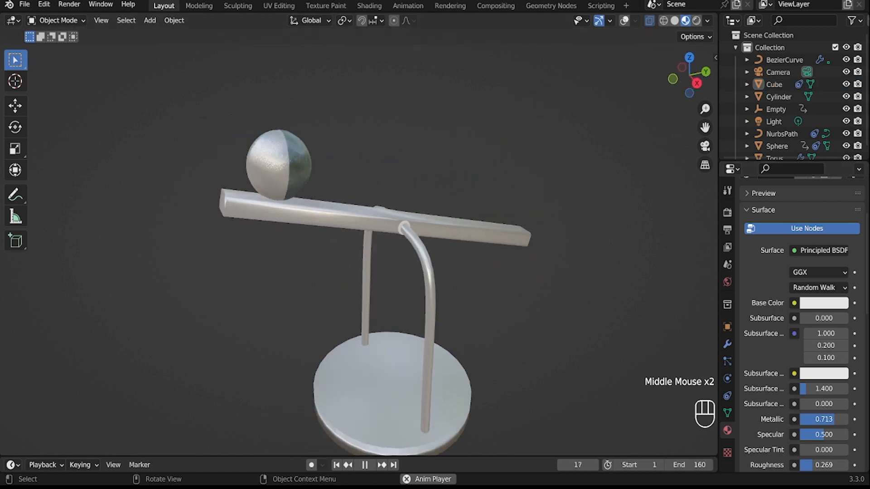